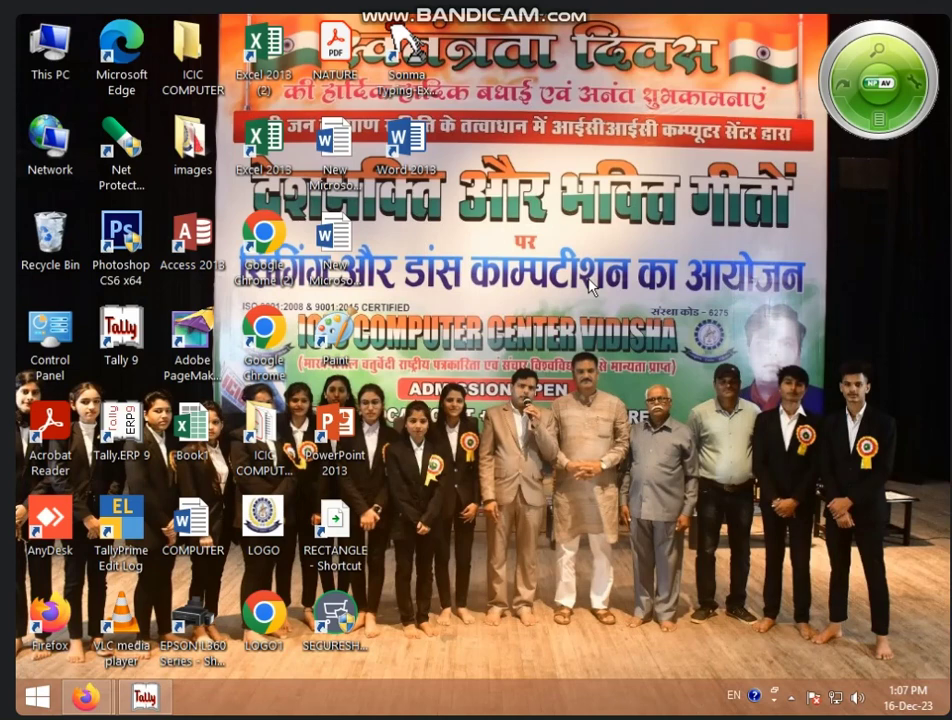
Step: Refresh the desktop, launch Excel 2013 and open the recent workbook '1.00 TO 1.30 CLASS'
{"action": "right_click", "coordinate": [500, 262]}
{"action": "left_click", "coordinate": [520, 306]}
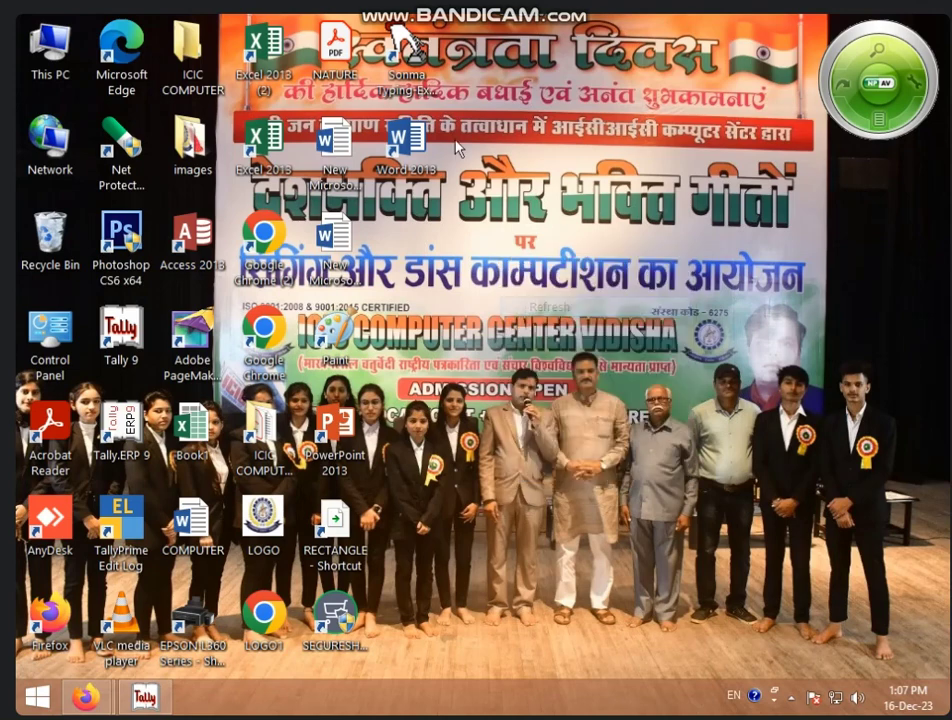
{"action": "double_click", "coordinate": [264, 140]}
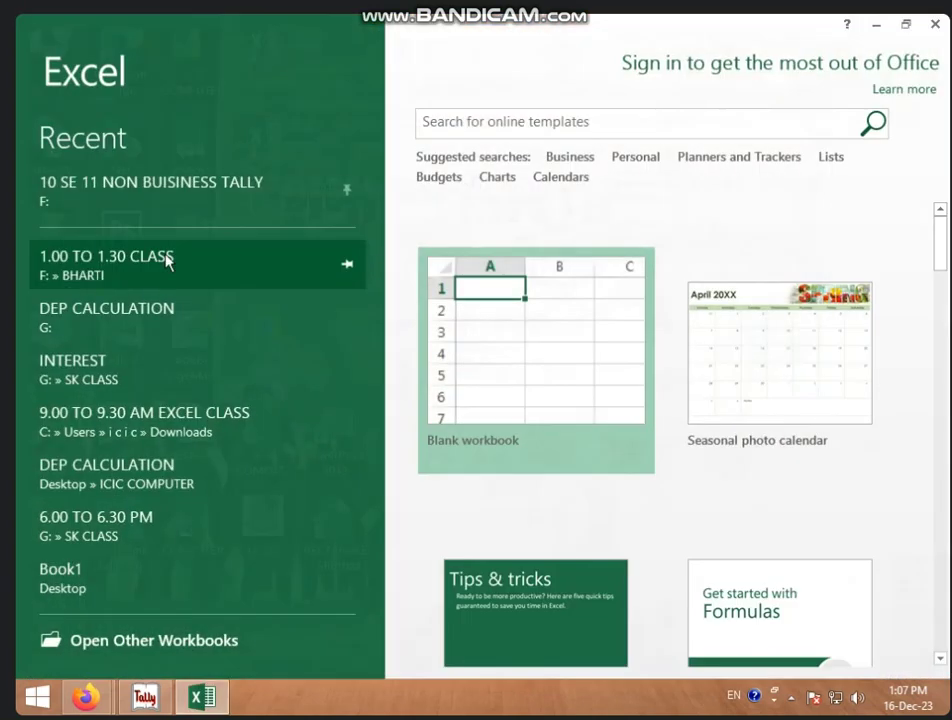
{"action": "left_click", "coordinate": [140, 262]}
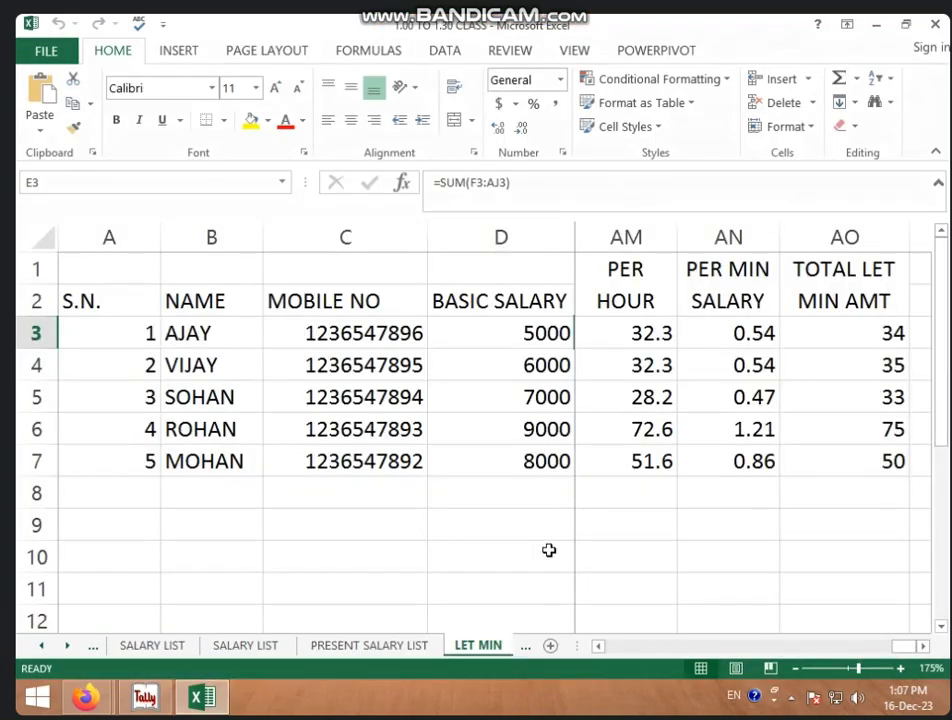
Step: On PRESENT SALARY LIST, clear the SDA values and attendance marks in E3:AN8
{"action": "left_click", "coordinate": [421, 646]}
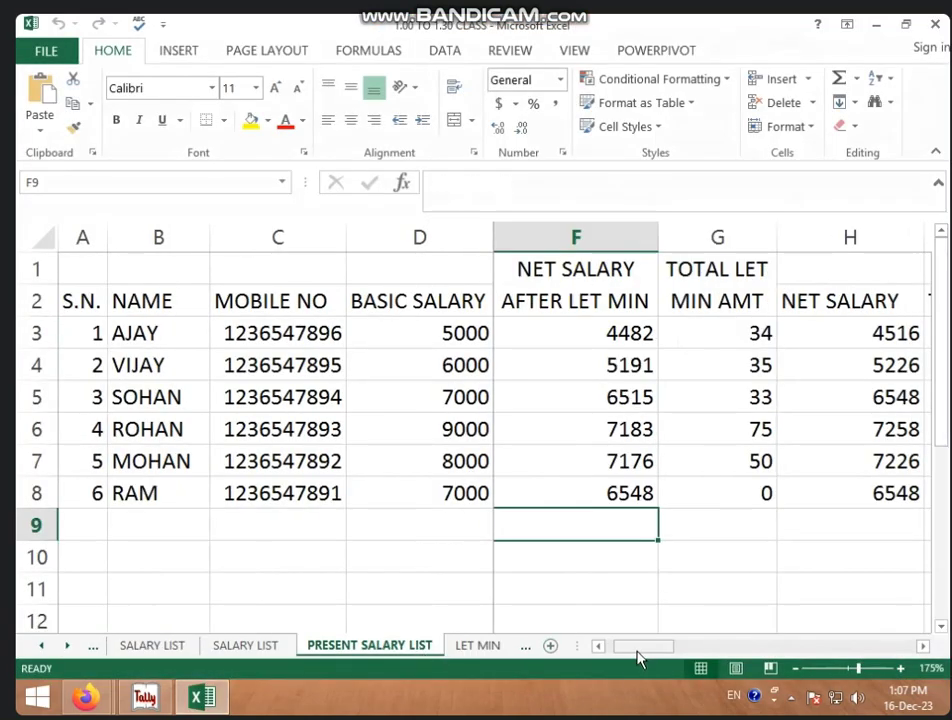
{"action": "left_click_drag", "start_coordinate": [638, 656], "coordinate": [607, 656]}
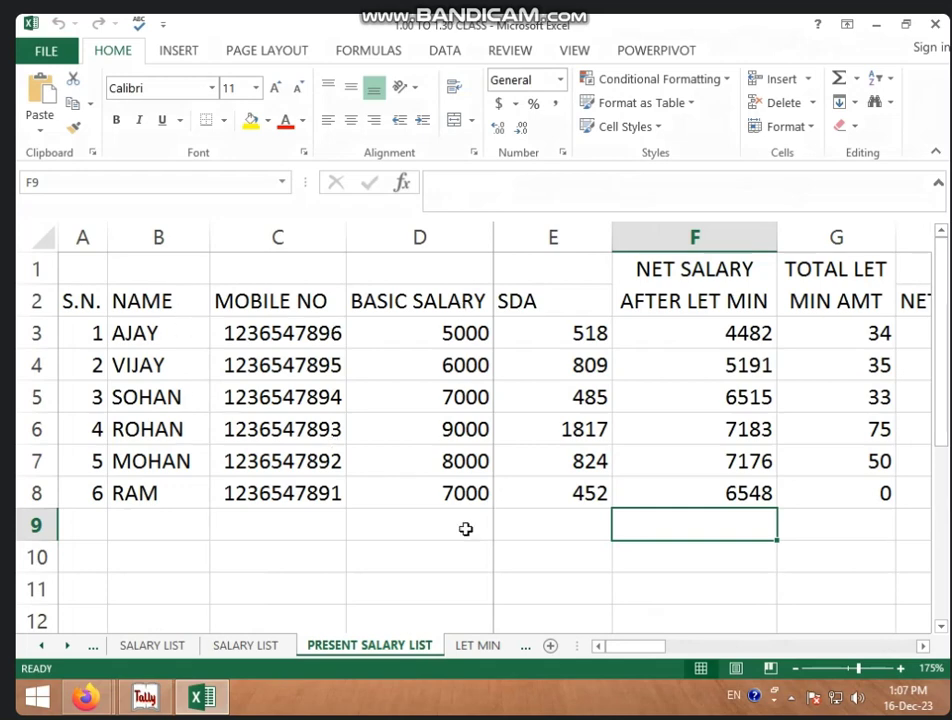
{"action": "mouse_move", "coordinate": [622, 654]}
{"action": "left_mouse_down"}
{"action": "mouse_move", "coordinate": [659, 655]}
{"action": "mouse_move", "coordinate": [615, 655]}
{"action": "left_mouse_up"}
{"action": "mouse_move", "coordinate": [574, 334]}
{"action": "left_mouse_down"}
{"action": "mouse_move", "coordinate": [873, 527]}
{"action": "mouse_move", "coordinate": [946, 487]}
{"action": "left_mouse_up"}
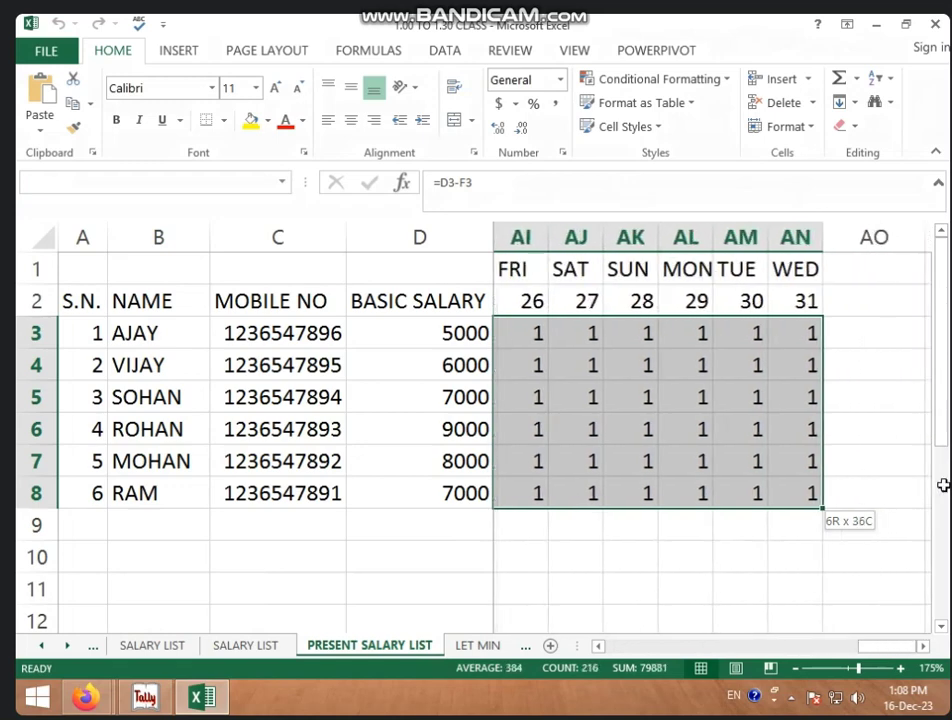
{"action": "left_click_drag", "start_coordinate": [946, 487], "coordinate": [803, 491]}
{"action": "key", "text": "Delete"}
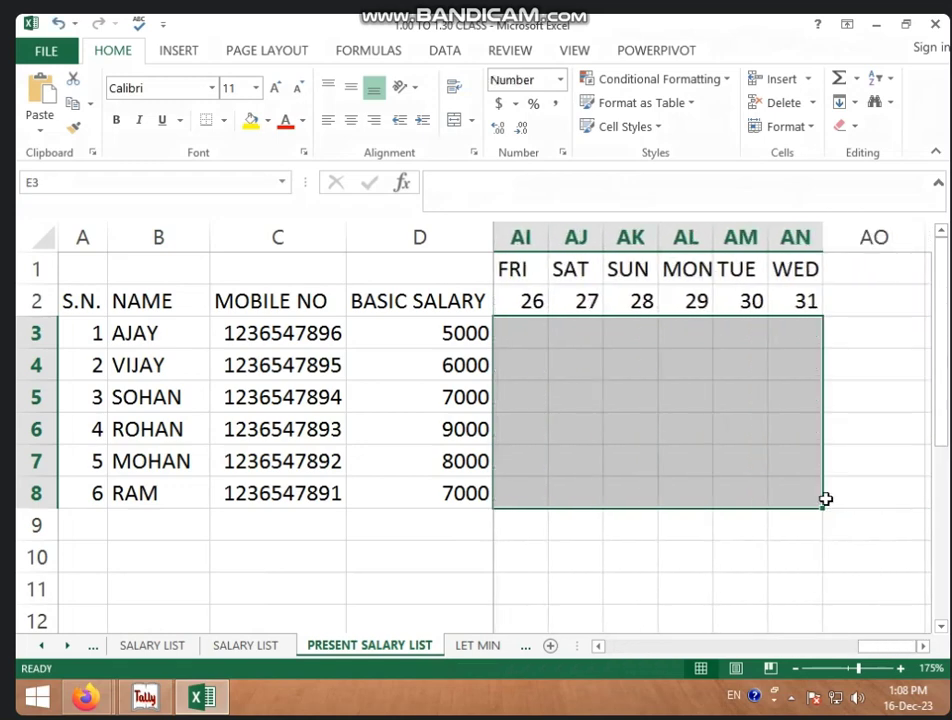
{"action": "left_click", "coordinate": [838, 527]}
Step: Delete the two LET MIN columns, F and G
{"action": "left_click_drag", "start_coordinate": [871, 646], "coordinate": [633, 650]}
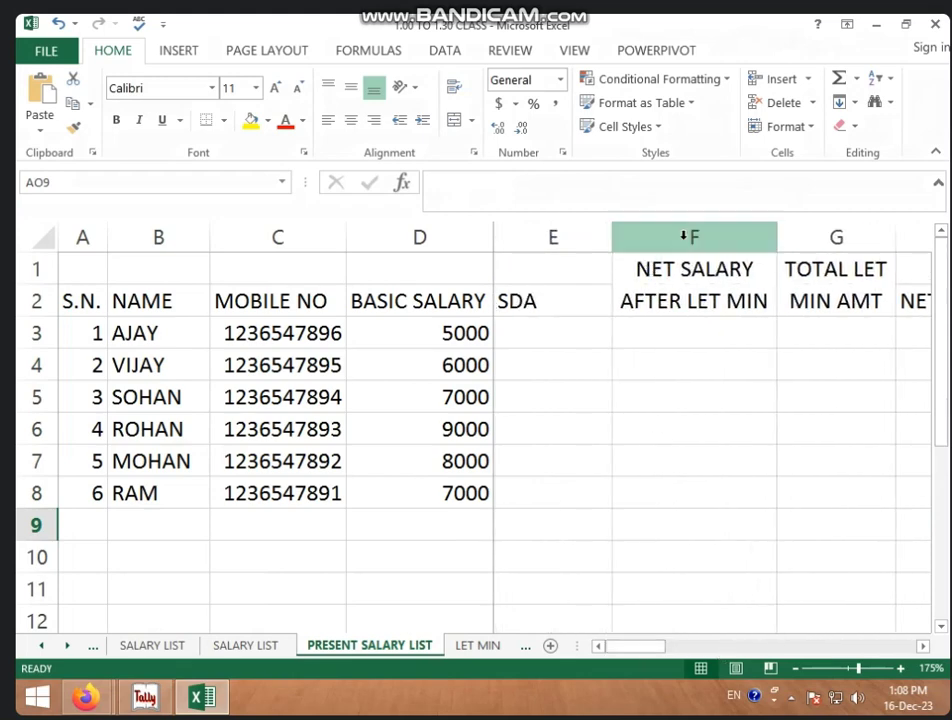
{"action": "left_click_drag", "start_coordinate": [686, 236], "coordinate": [796, 231]}
{"action": "right_click", "coordinate": [796, 231]}
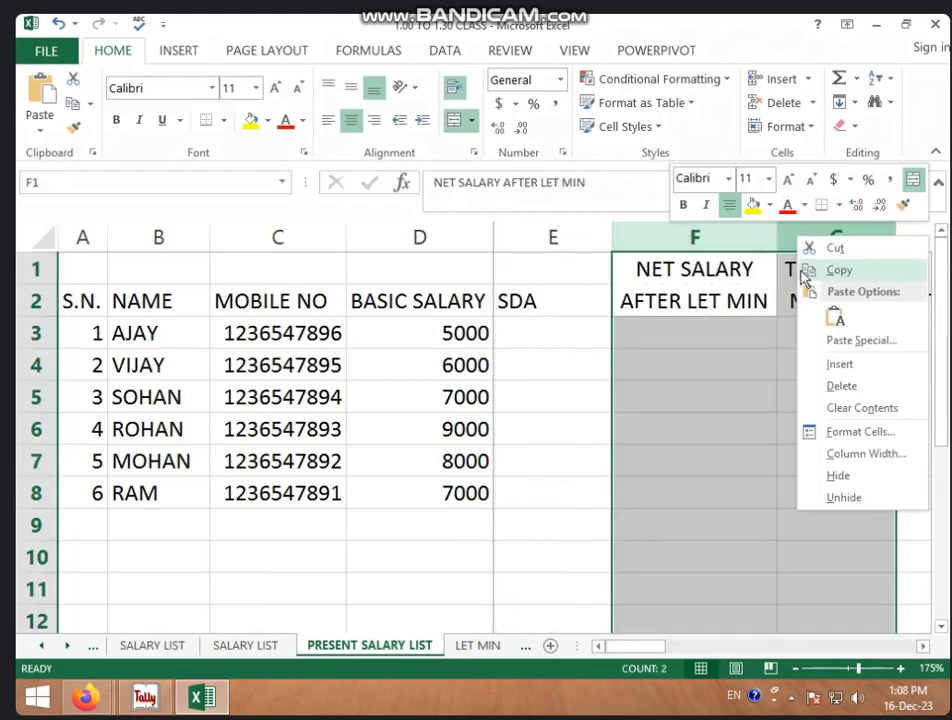
{"action": "left_click", "coordinate": [812, 384]}
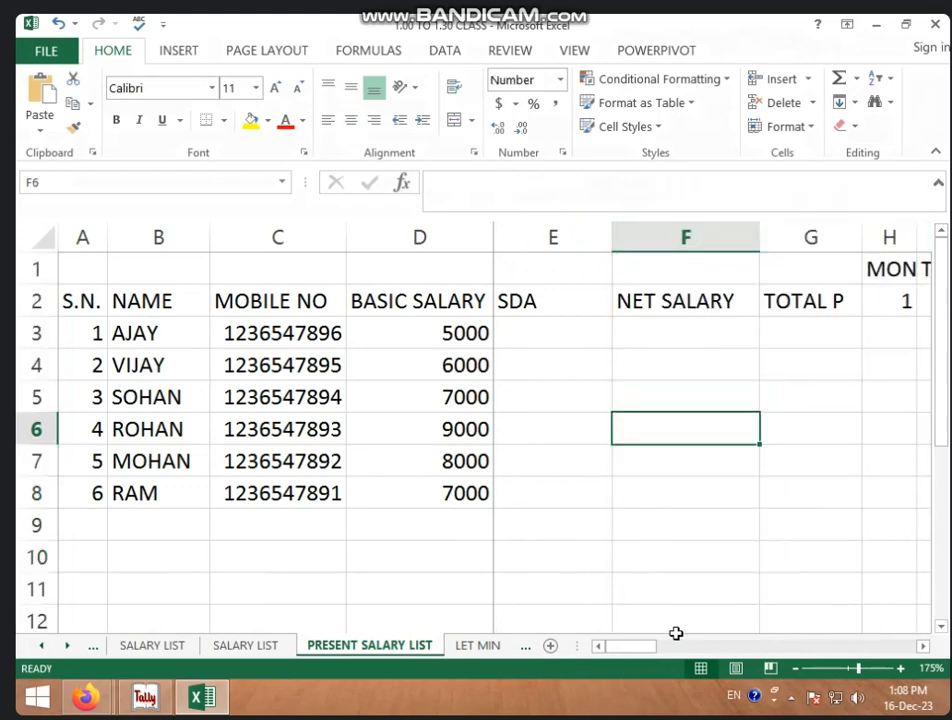
{"action": "left_click_drag", "start_coordinate": [630, 650], "coordinate": [633, 652]}
{"action": "left_click_drag", "start_coordinate": [625, 648], "coordinate": [613, 643]}
{"action": "left_click", "coordinate": [666, 330]}
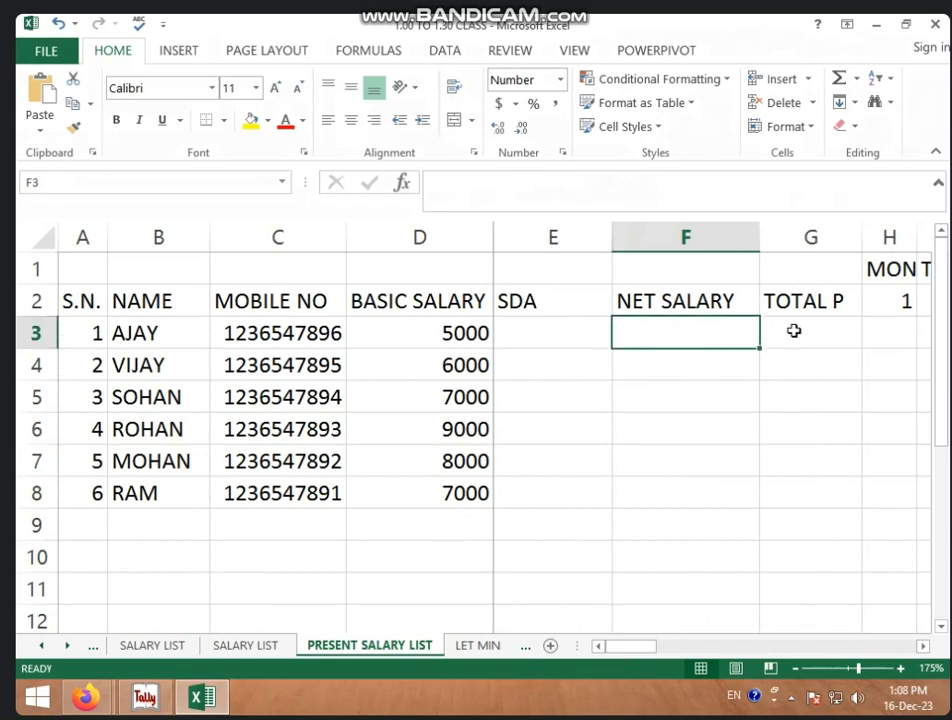
{"action": "left_click", "coordinate": [793, 330]}
{"action": "left_click_drag", "start_coordinate": [633, 648], "coordinate": [665, 651]}
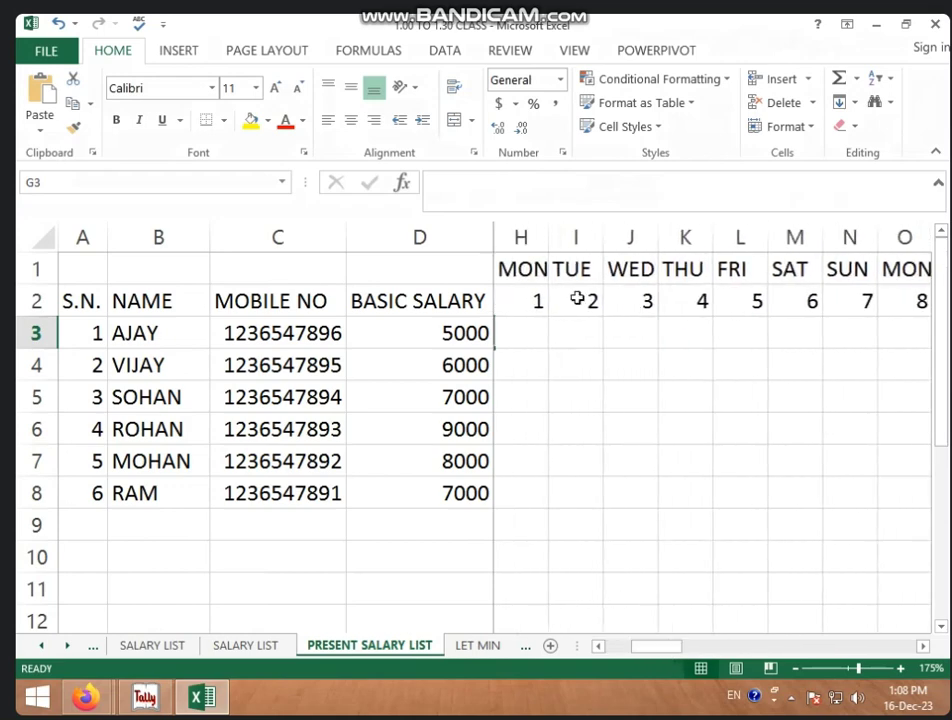
{"action": "left_click", "coordinate": [529, 296]}
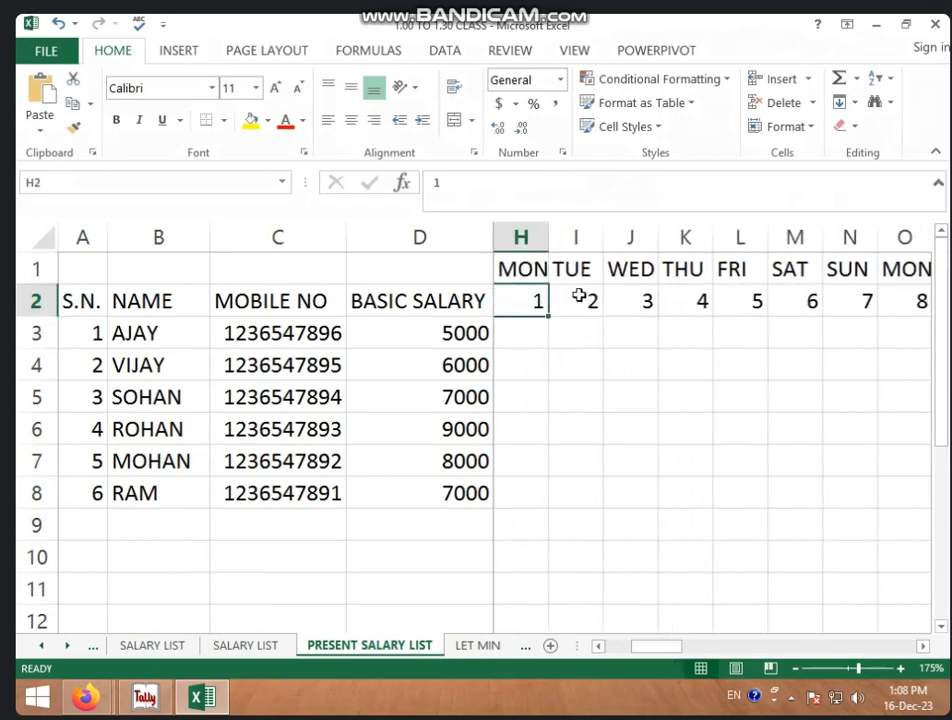
{"action": "left_click", "coordinate": [572, 295]}
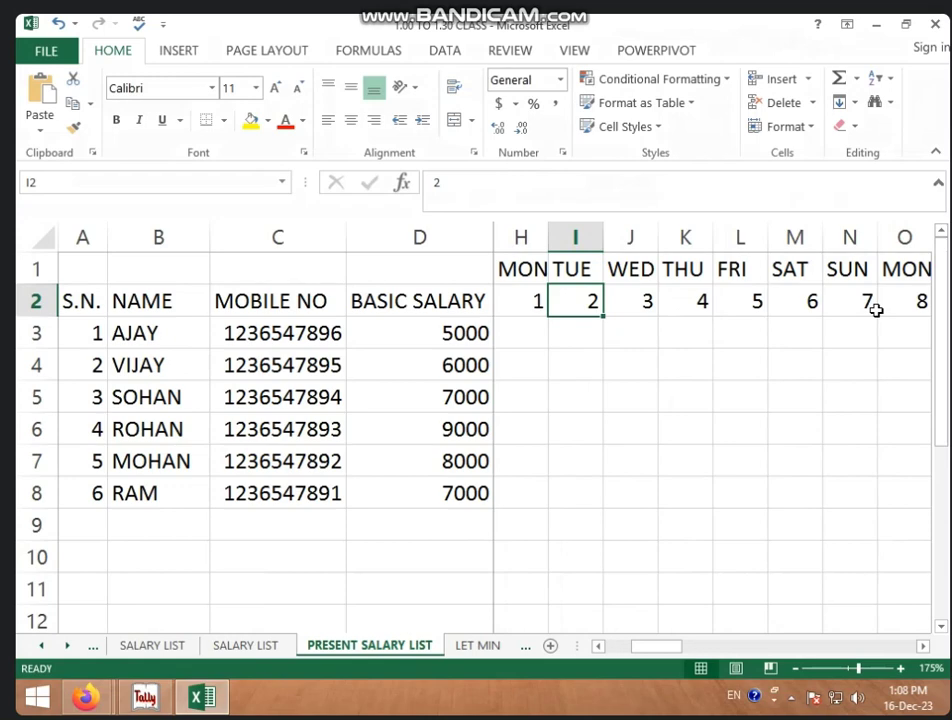
{"action": "left_click", "coordinate": [530, 333]}
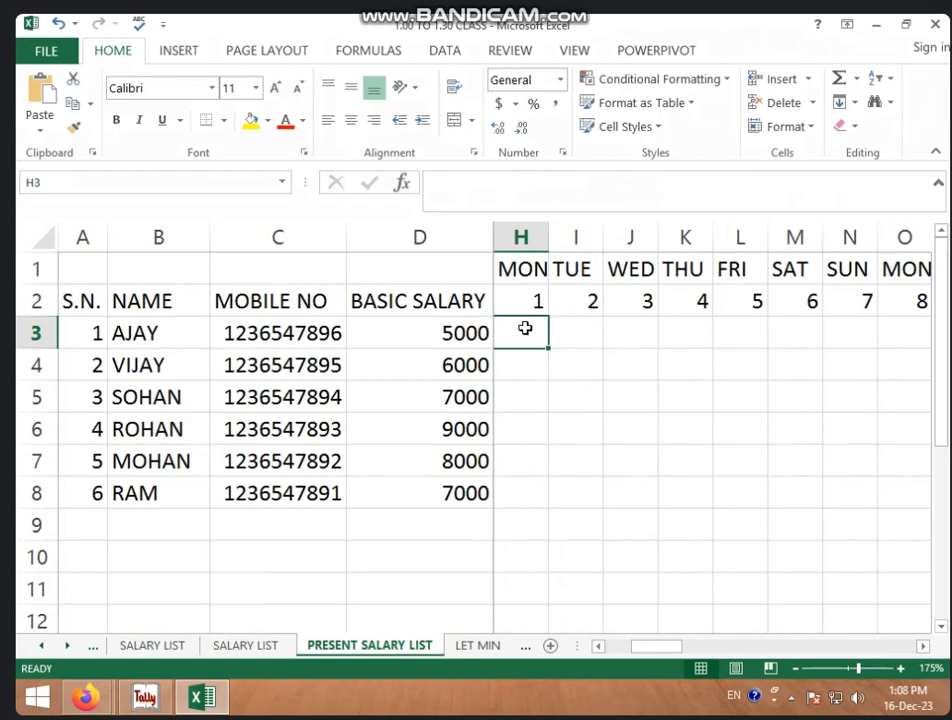
Step: Enter 1 in H3 and fill it over H3:AL8 for all six employees
{"action": "type", "text": "1"}
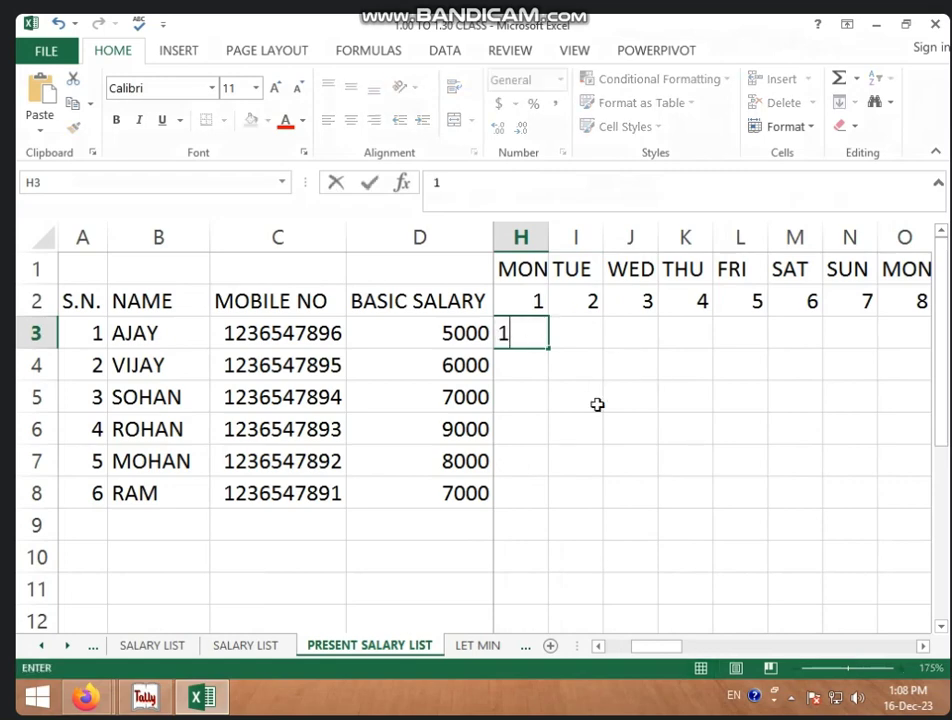
{"action": "left_click", "coordinate": [633, 393]}
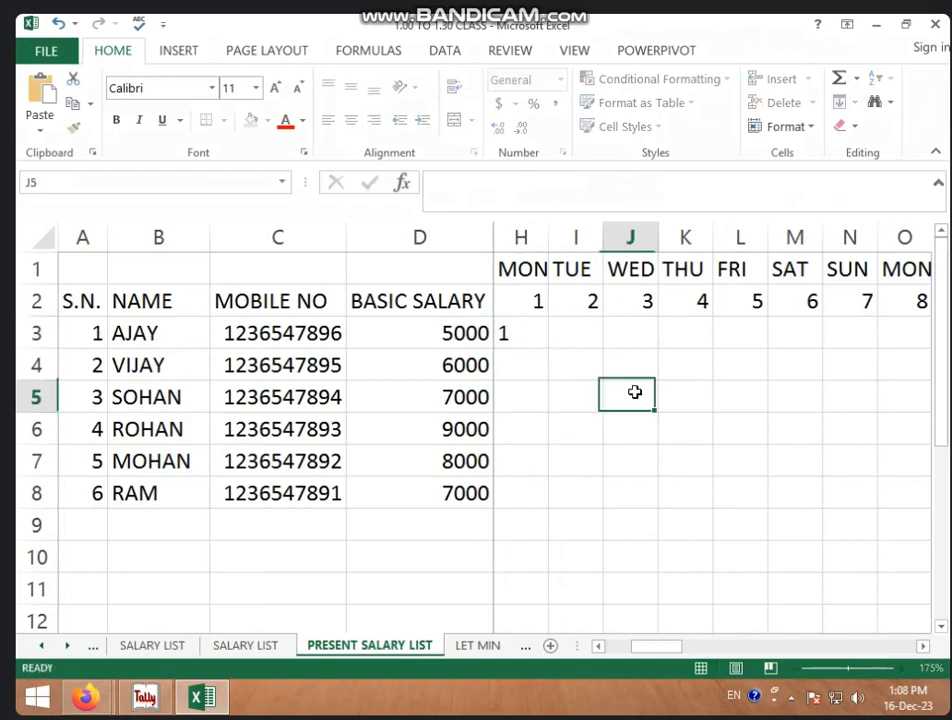
{"action": "left_click", "coordinate": [528, 335]}
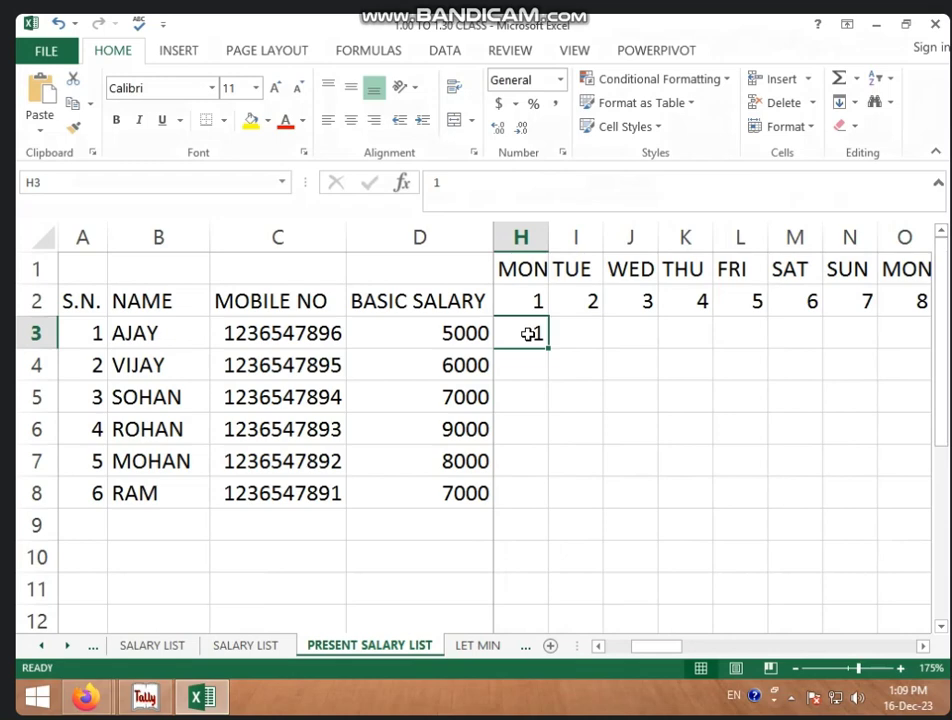
{"action": "mouse_move", "coordinate": [548, 347]}
{"action": "left_mouse_down"}
{"action": "mouse_move", "coordinate": [548, 510]}
{"action": "mouse_move", "coordinate": [940, 505]}
{"action": "left_mouse_up"}
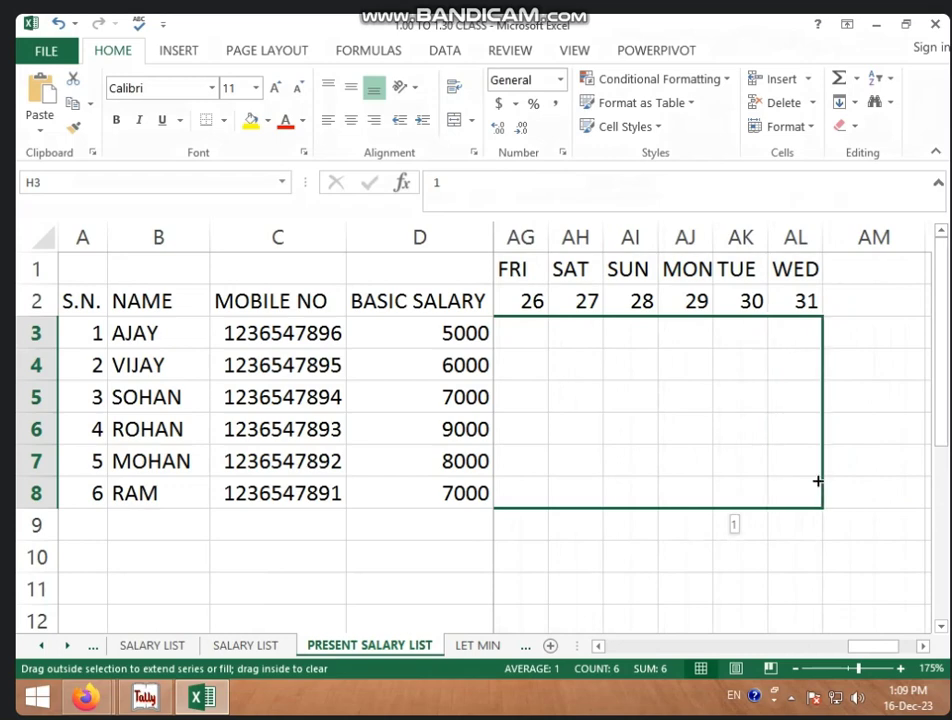
{"action": "left_click_drag", "start_coordinate": [940, 505], "coordinate": [818, 485]}
{"action": "left_click", "coordinate": [785, 585]}
{"action": "left_click_drag", "start_coordinate": [863, 650], "coordinate": [676, 652]}
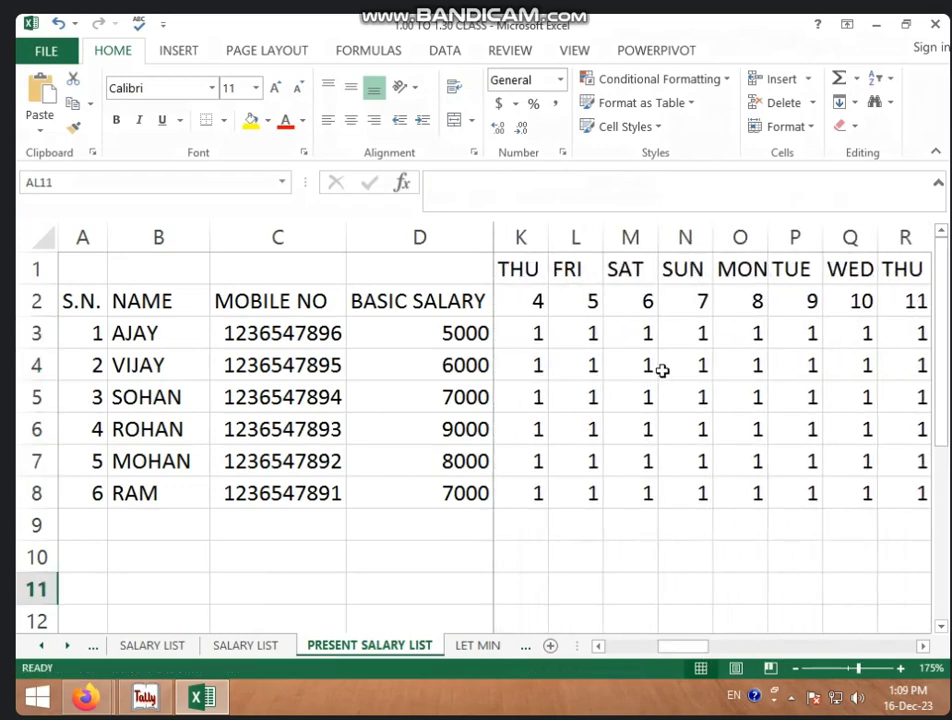
Step: Enter L leave marks for AJAY and ROHAN in the attendance grid
{"action": "left_click", "coordinate": [669, 336]}
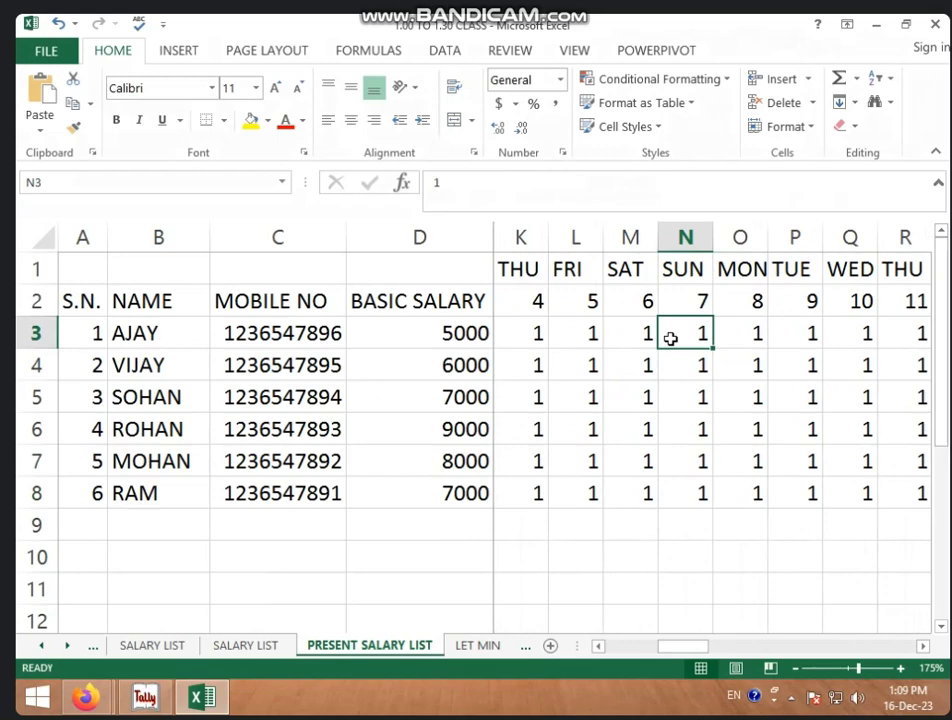
{"action": "type", "text": "L"}
{"action": "key", "text": "BackSpace"}
{"action": "key", "text": "Return"}
{"action": "key", "text": "Right"}
{"action": "key", "text": "Down"}
{"action": "key", "text": "Down"}
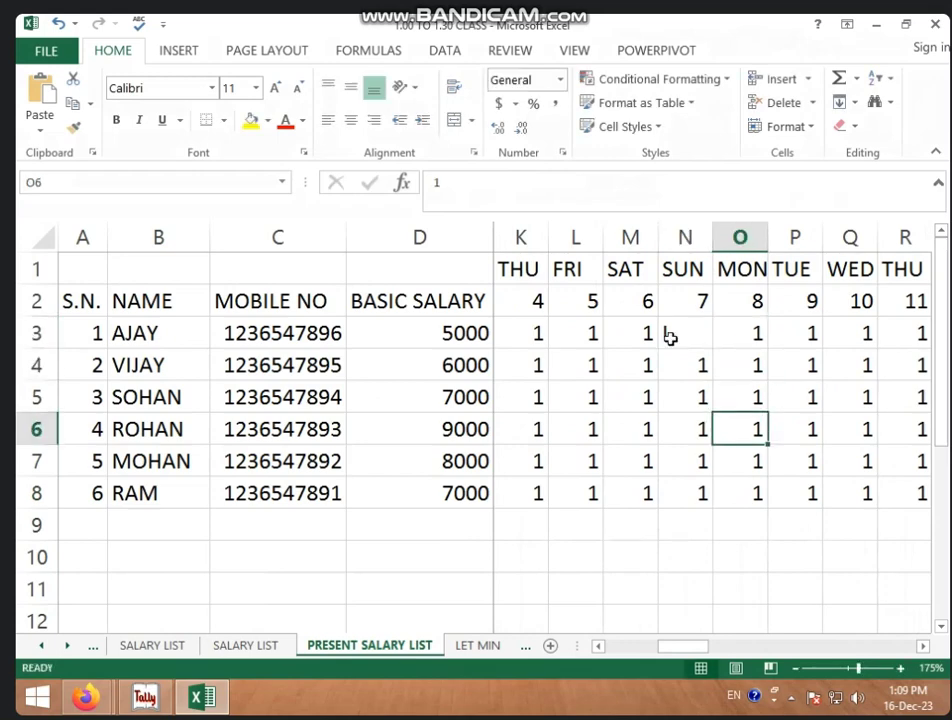
{"action": "type", "text": "L"}
{"action": "key", "text": "Left"}
{"action": "key", "text": "Left"}
{"action": "key", "text": "Left"}
{"action": "key", "text": "Left"}
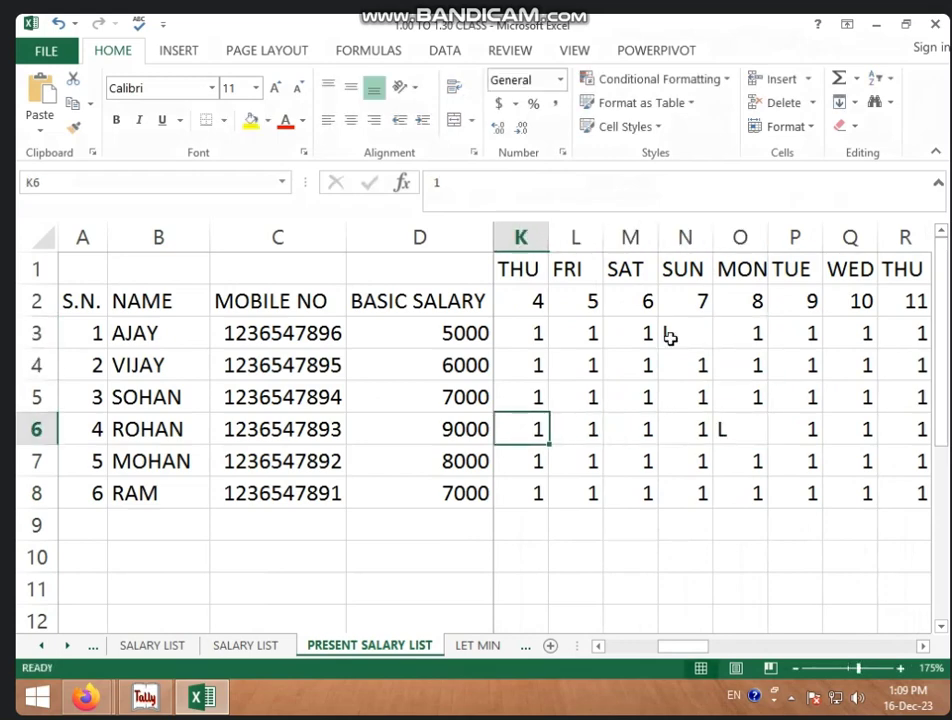
{"action": "type", "text": "L"}
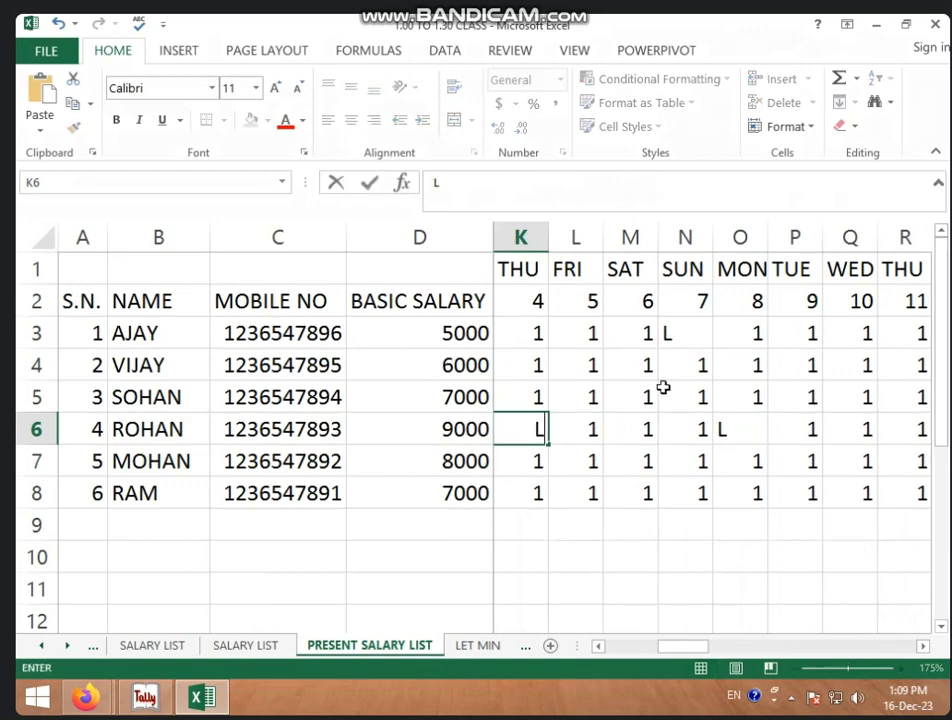
{"action": "left_click", "coordinate": [648, 366]}
Step: Enter -1 absences for VIJAY, SOHAN, RAM (WED 10) and MOHAN (TUE 9)
{"action": "type", "text": "-"}
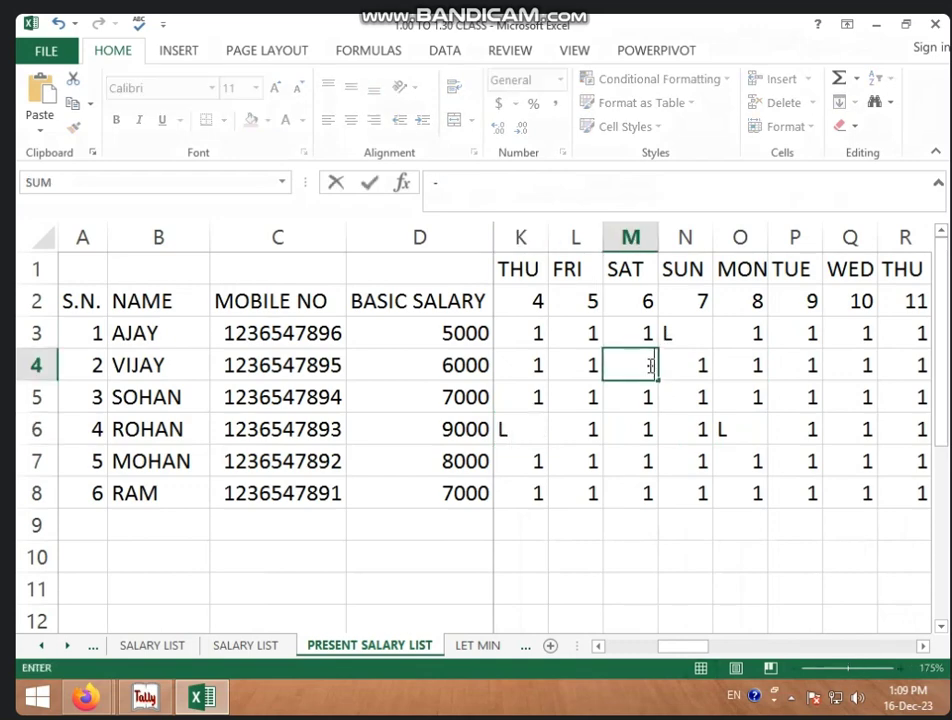
{"action": "type", "text": "1"}
{"action": "key", "text": "Right"}
{"action": "key", "text": "Right"}
{"action": "key", "text": "Right"}
{"action": "key", "text": "Right"}
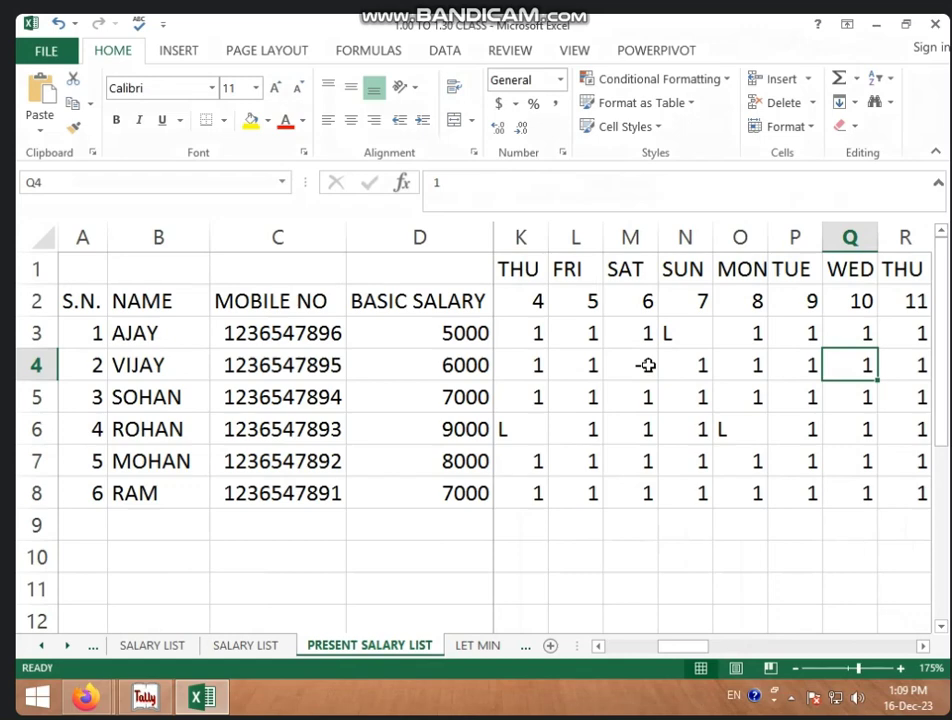
{"action": "key", "text": "Down"}
{"action": "type", "text": "-1"}
{"action": "key", "text": "Return"}
{"action": "key", "text": "Down"}
{"action": "key", "text": "Down"}
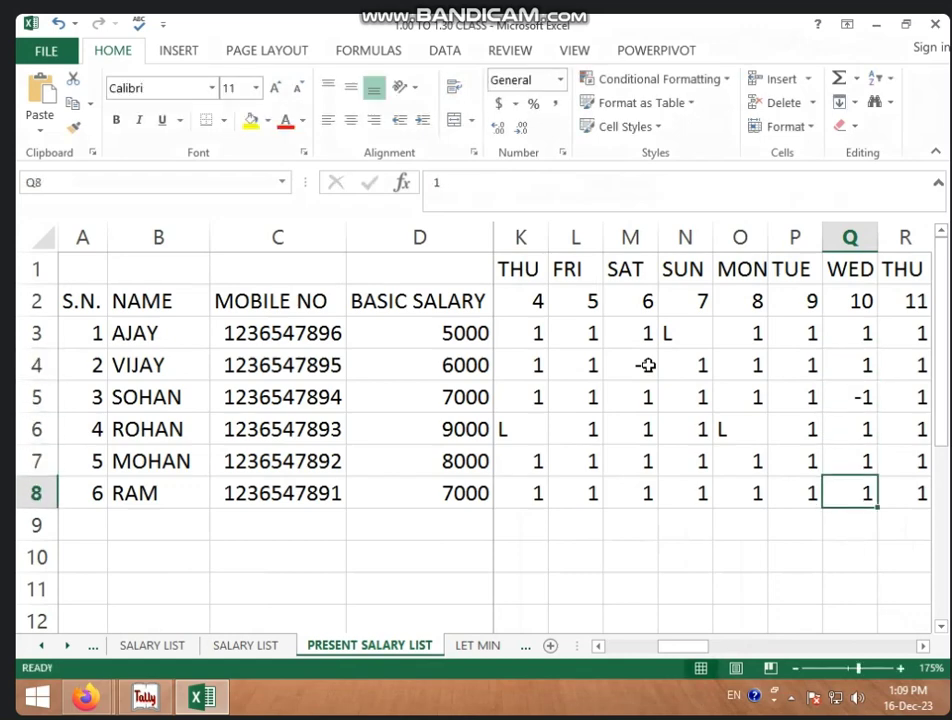
{"action": "type", "text": "-1"}
{"action": "key", "text": "Up"}
{"action": "key", "text": "Left"}
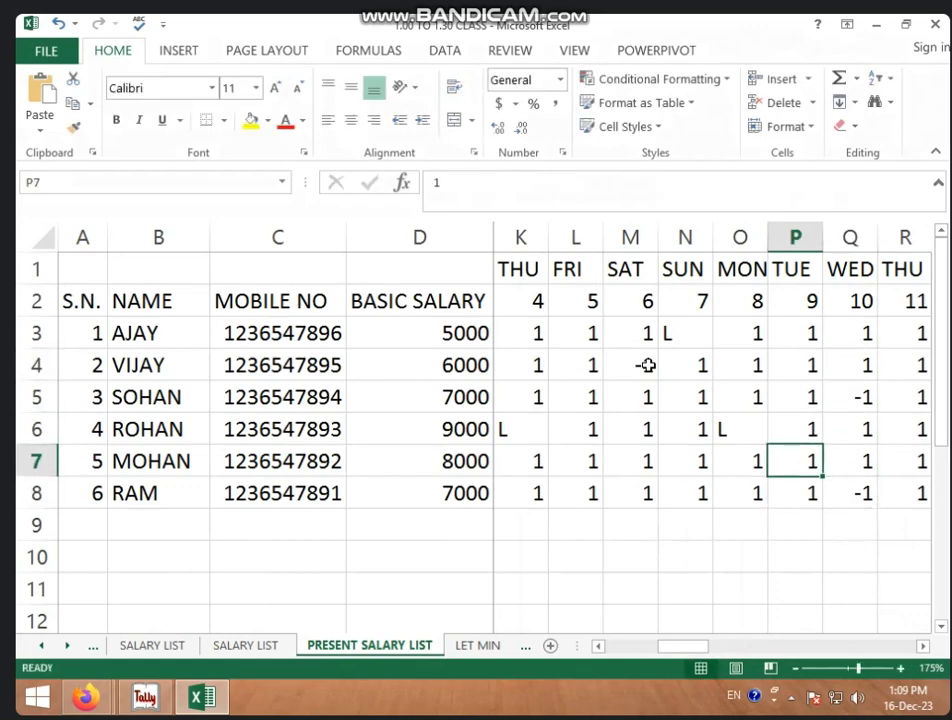
{"action": "type", "text": "-1"}
{"action": "key", "text": "Left"}
{"action": "key", "text": "Left"}
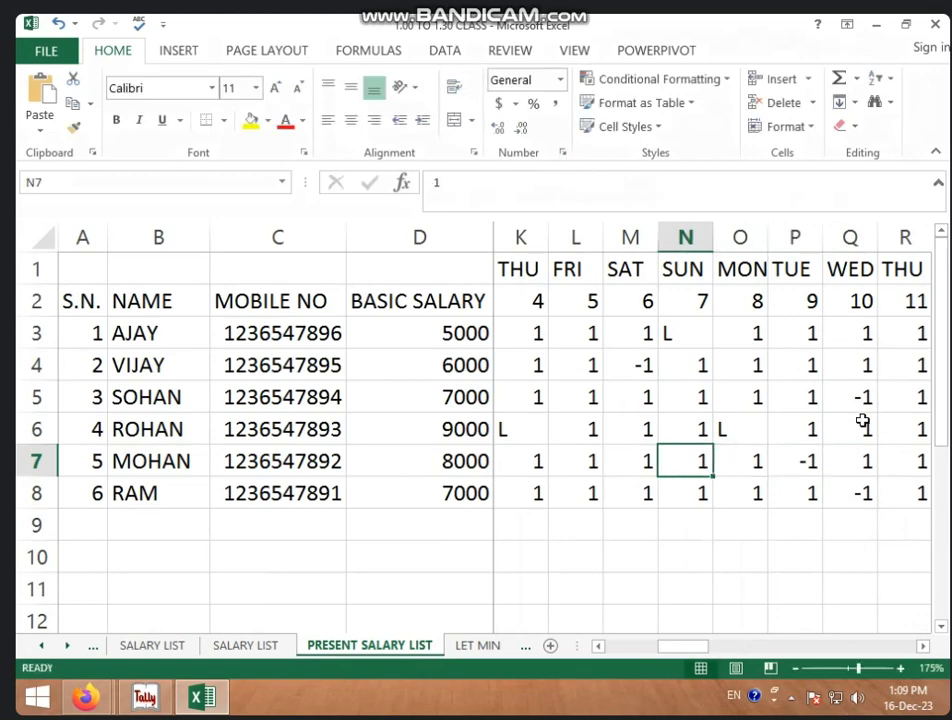
Step: Enter =SUM(H3:AL3) in G3 and fill it down to G8
{"action": "left_click_drag", "start_coordinate": [700, 647], "coordinate": [660, 655]}
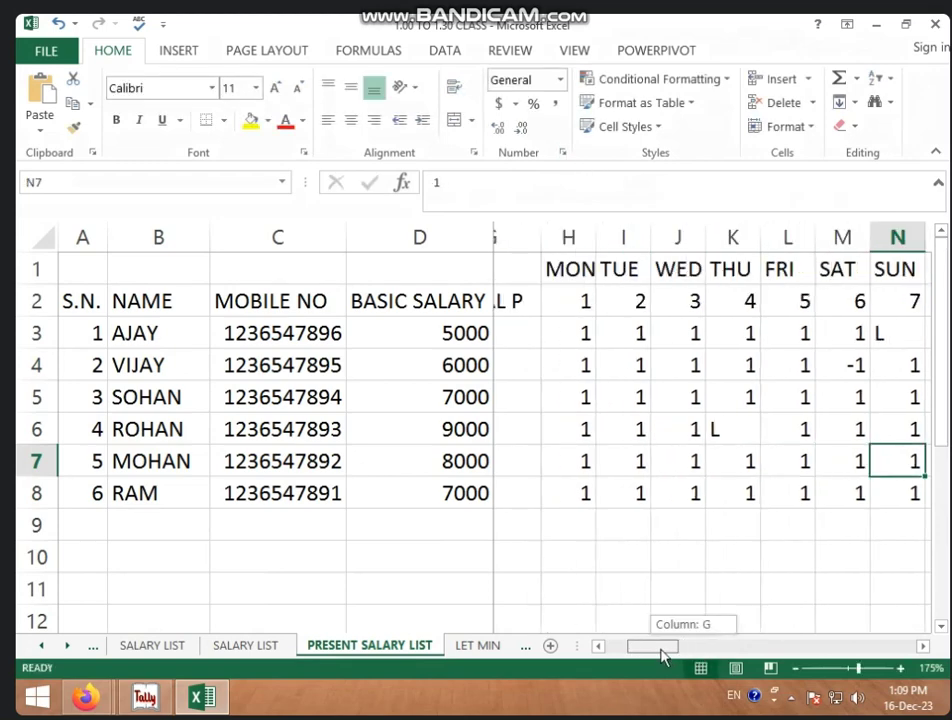
{"action": "left_click", "coordinate": [584, 341]}
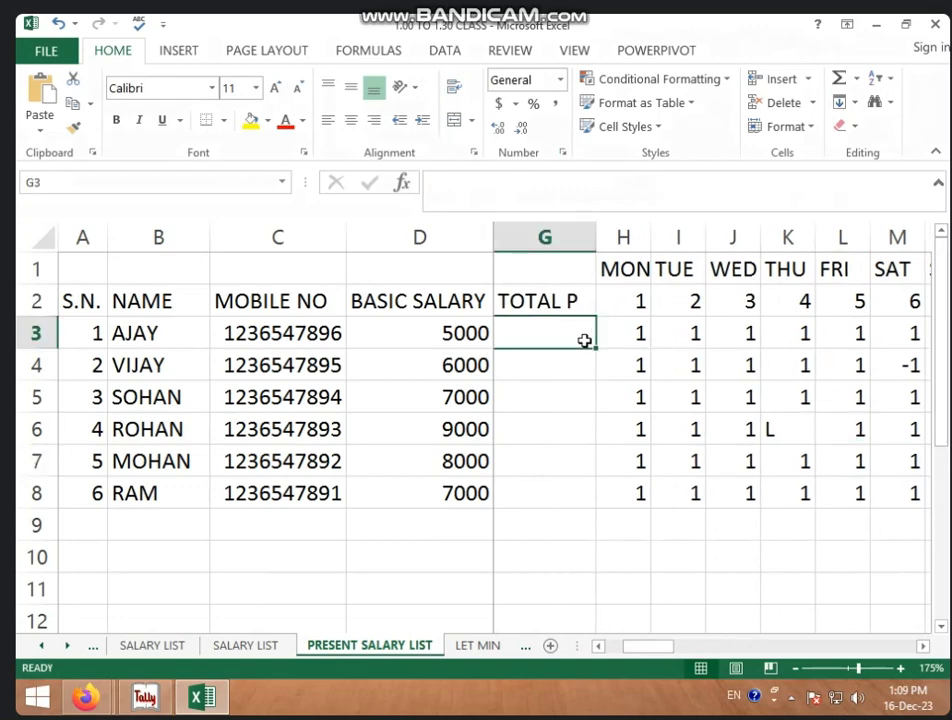
{"action": "type", "text": "=SU"}
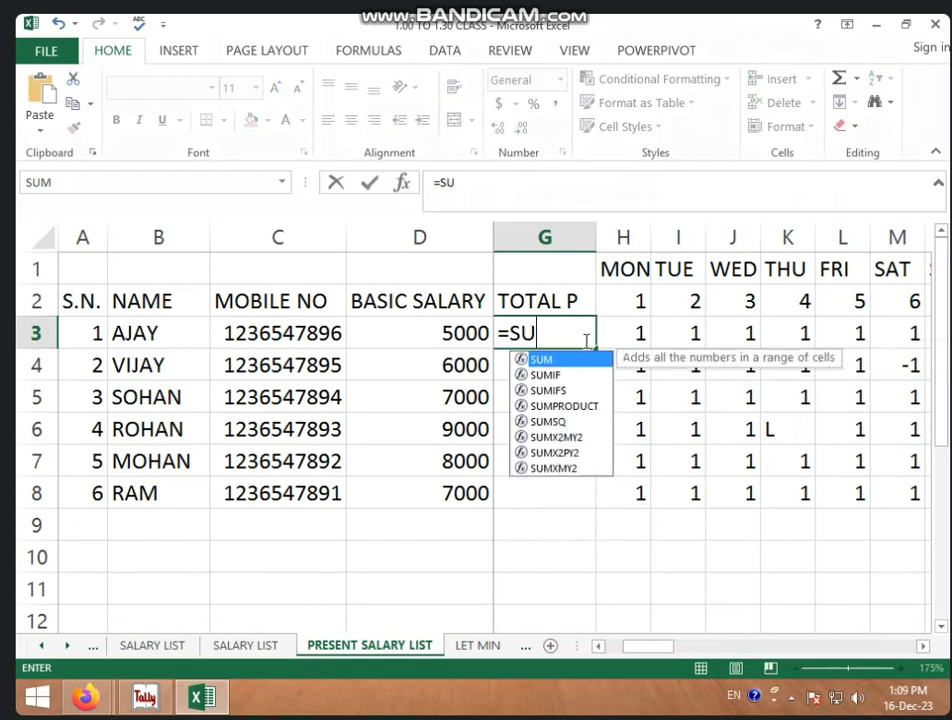
{"action": "type", "text": "M"}
{"action": "type", "text": "("}
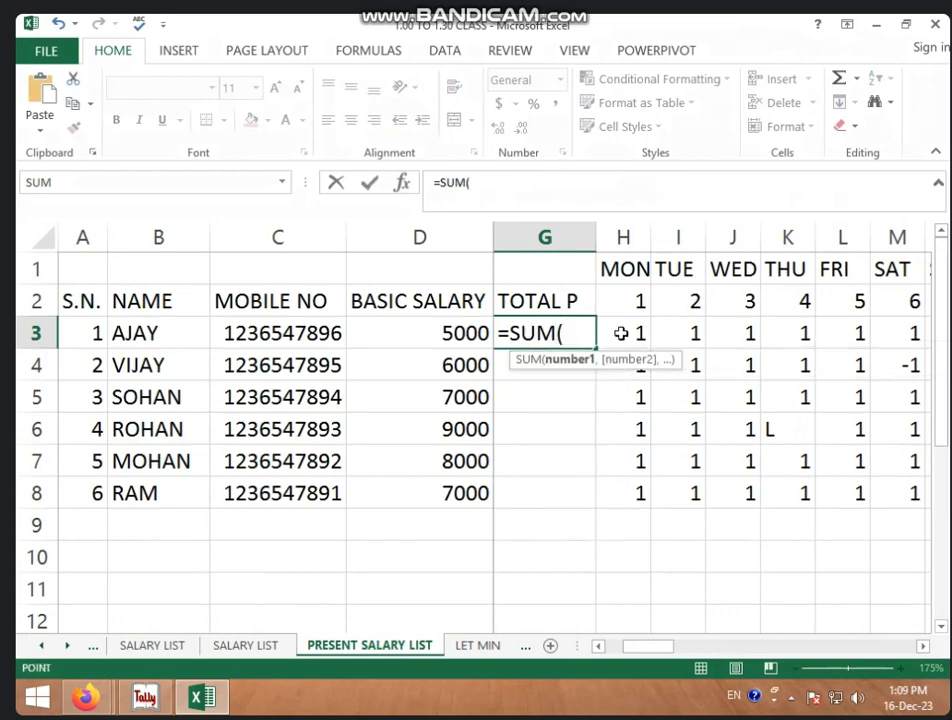
{"action": "left_click_drag", "start_coordinate": [621, 333], "coordinate": [946, 332]}
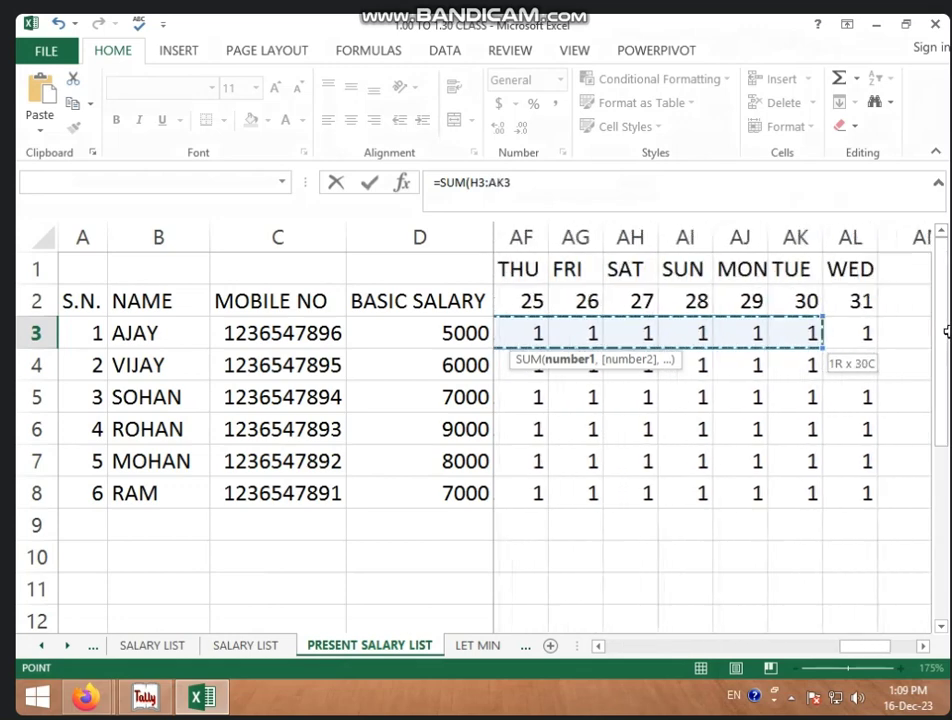
{"action": "left_click_drag", "start_coordinate": [946, 332], "coordinate": [797, 338]}
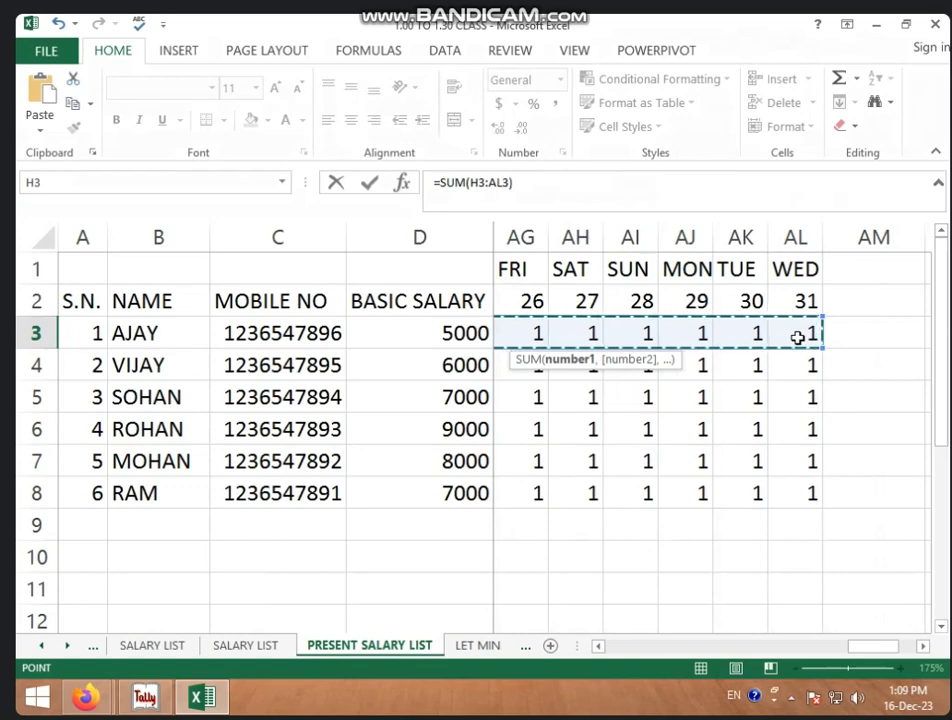
{"action": "type", "text": ")"}
{"action": "key", "text": "Return"}
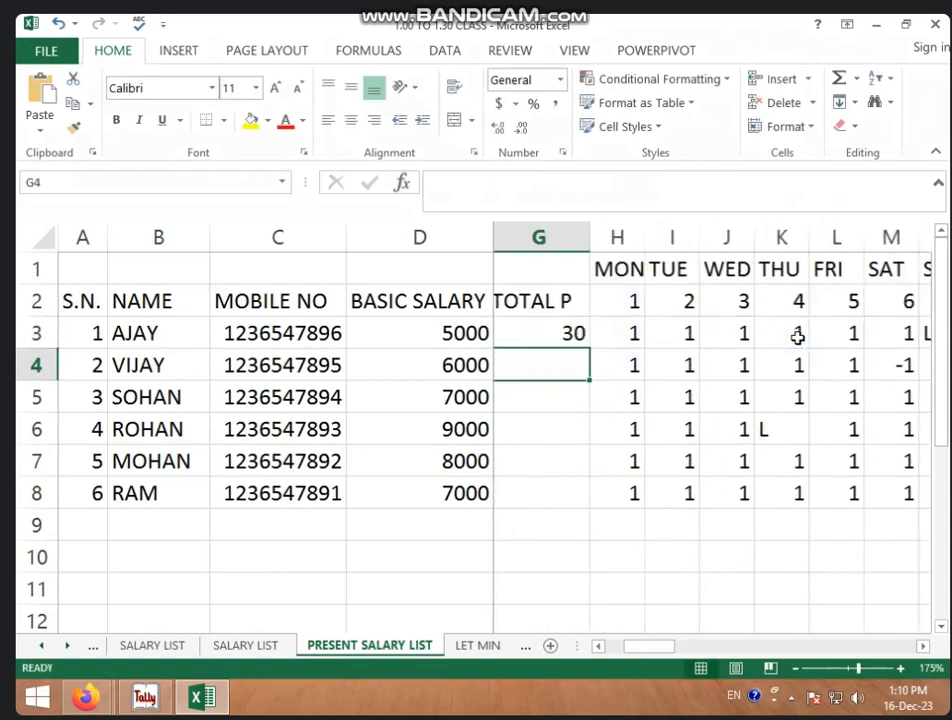
{"action": "left_click", "coordinate": [557, 332]}
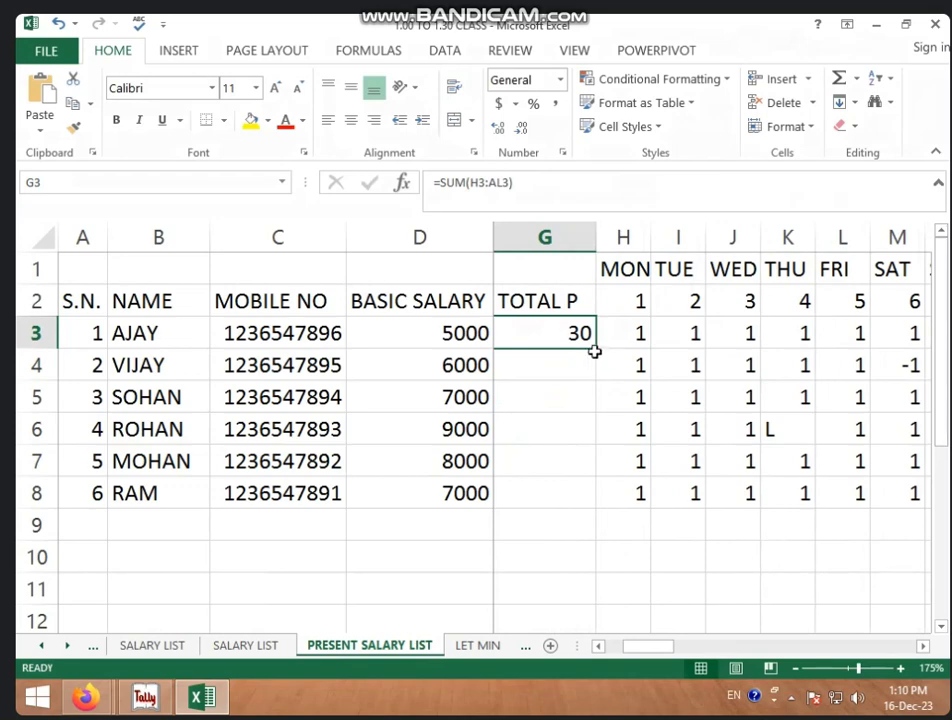
{"action": "left_click_drag", "start_coordinate": [597, 348], "coordinate": [595, 505]}
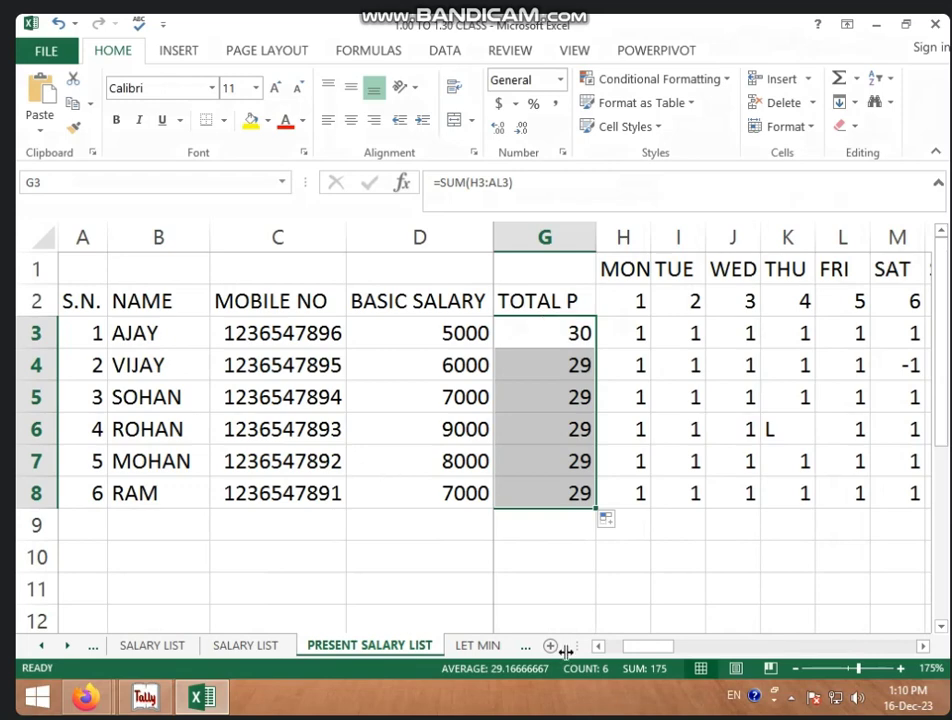
Step: Select AJAY's TUE 2 attendance cell, I3, to mark him absent
{"action": "left_click", "coordinate": [660, 335]}
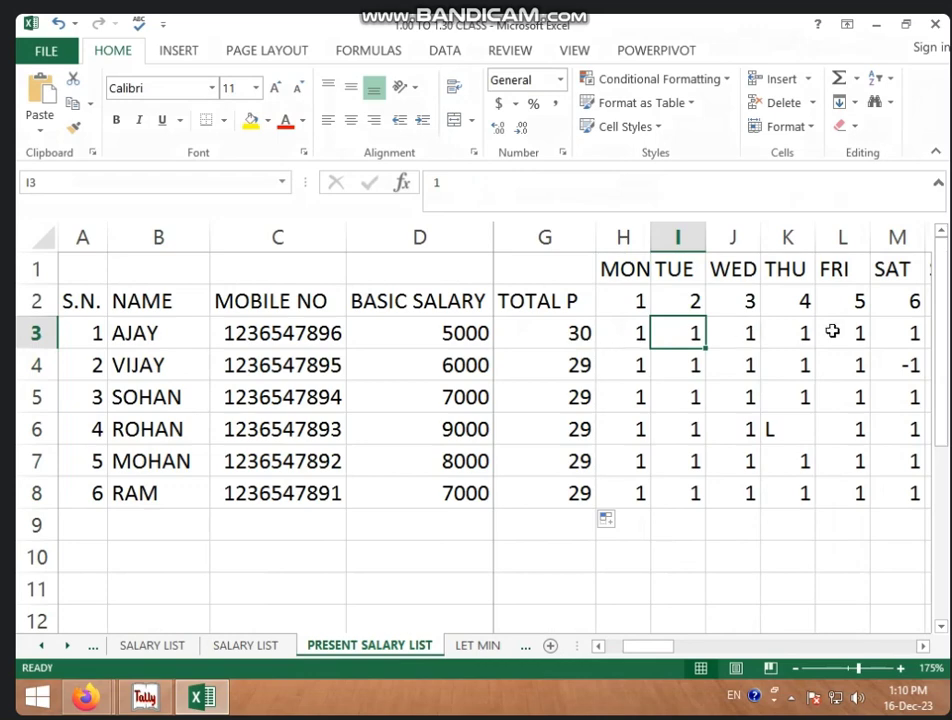
{"action": "left_click", "coordinate": [770, 559]}
{"action": "mouse_move", "coordinate": [642, 645]}
{"action": "left_mouse_down"}
{"action": "mouse_move", "coordinate": [652, 655]}
{"action": "mouse_move", "coordinate": [636, 658]}
{"action": "left_mouse_up"}
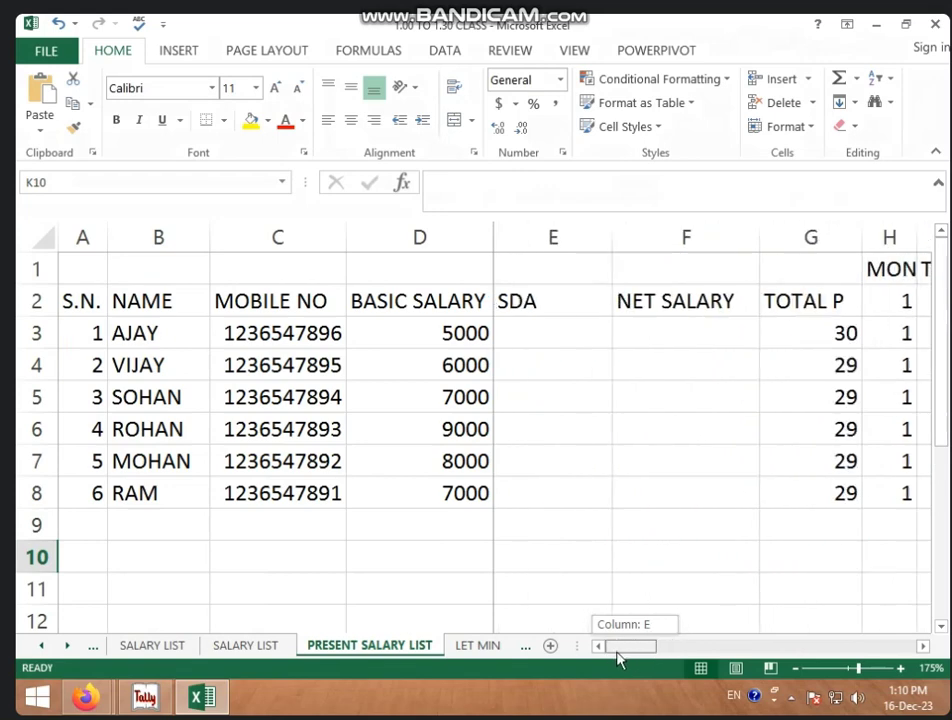
{"action": "left_click", "coordinate": [690, 334]}
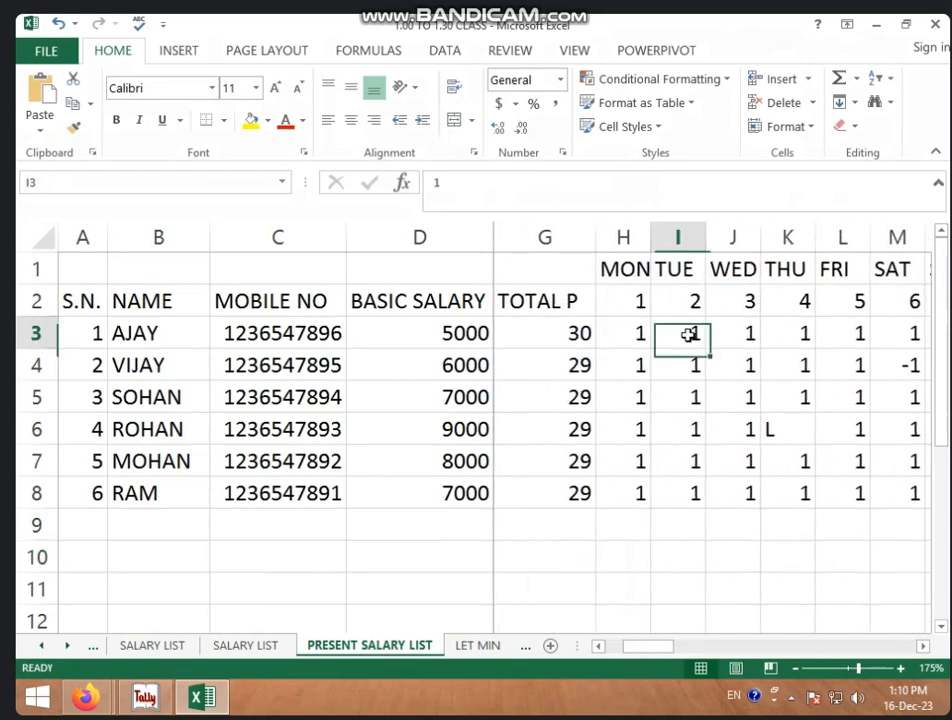
Step: Enter -1 in I3, J6 and J8, and L in I7 for MOHAN
{"action": "type", "text": "-1"}
{"action": "key", "text": "Return"}
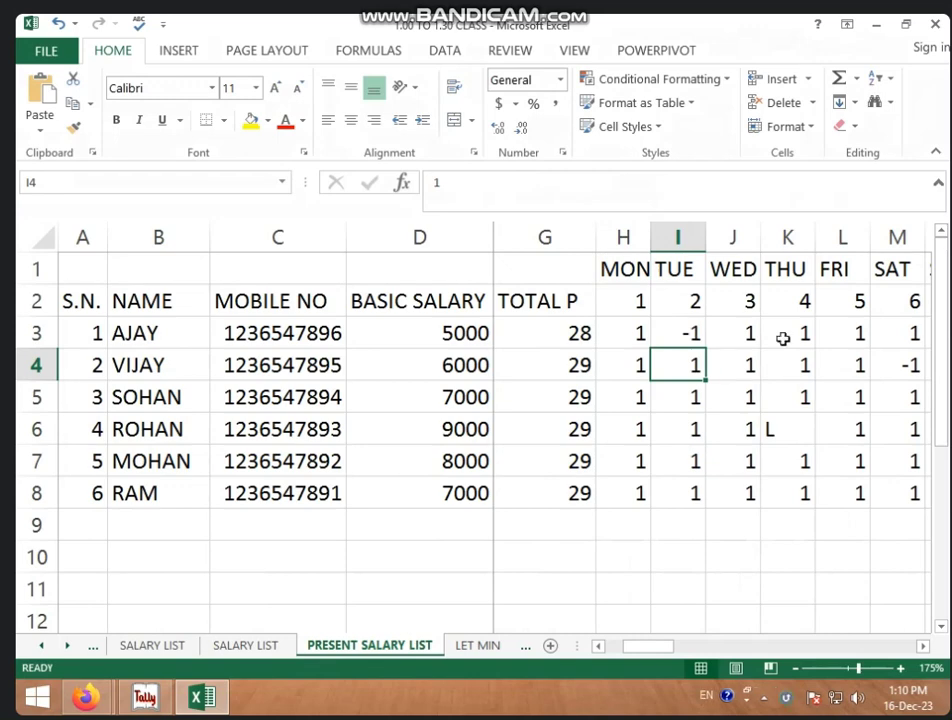
{"action": "left_click", "coordinate": [736, 428]}
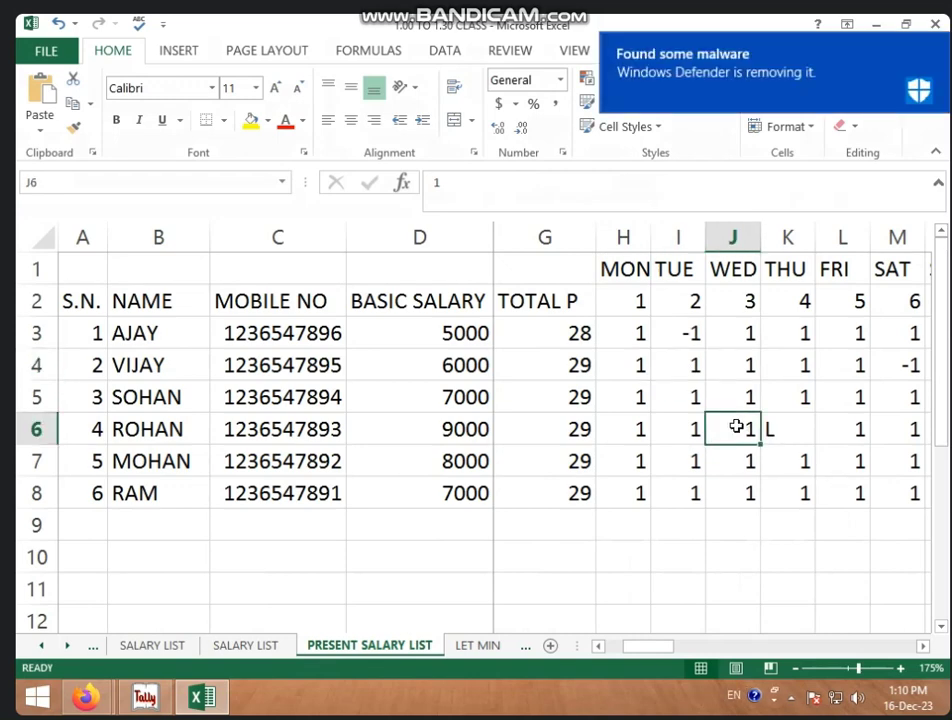
{"action": "type", "text": "-1"}
{"action": "key", "text": "Return"}
{"action": "key", "text": "Return"}
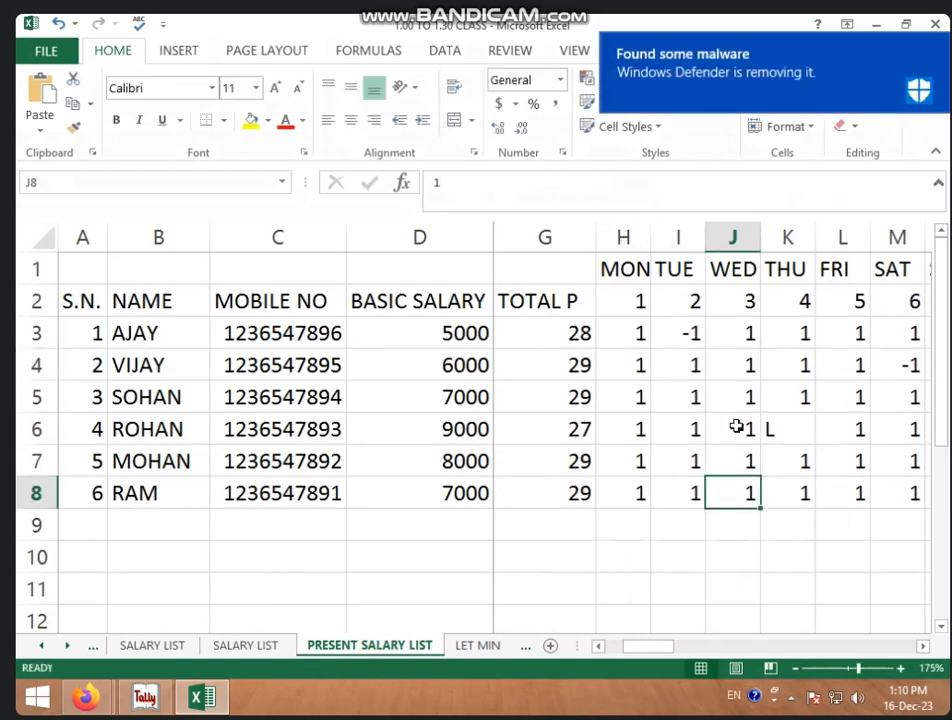
{"action": "type", "text": "-1"}
{"action": "key", "text": "Up"}
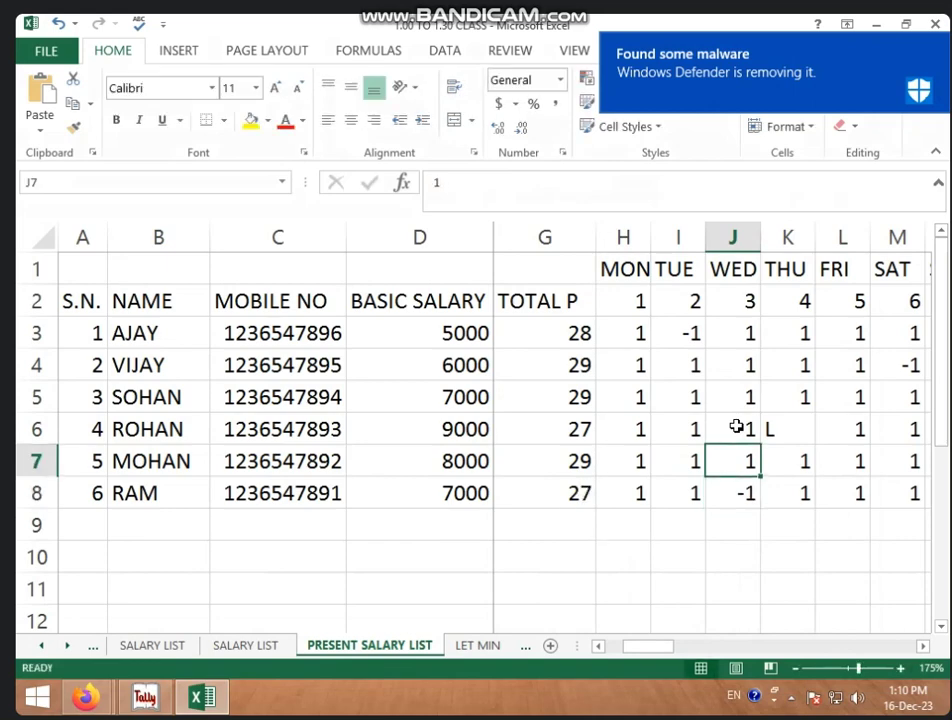
{"action": "key", "text": "Left"}
{"action": "type", "text": "L"}
{"action": "key", "text": "Right"}
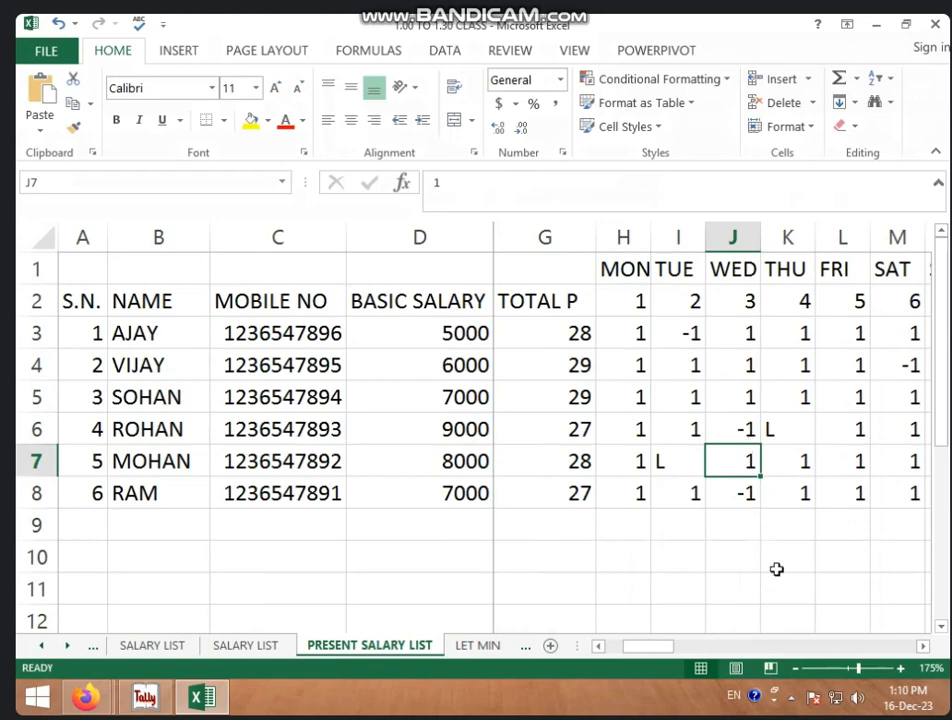
{"action": "left_click", "coordinate": [735, 620]}
{"action": "left_click_drag", "start_coordinate": [668, 646], "coordinate": [640, 645]}
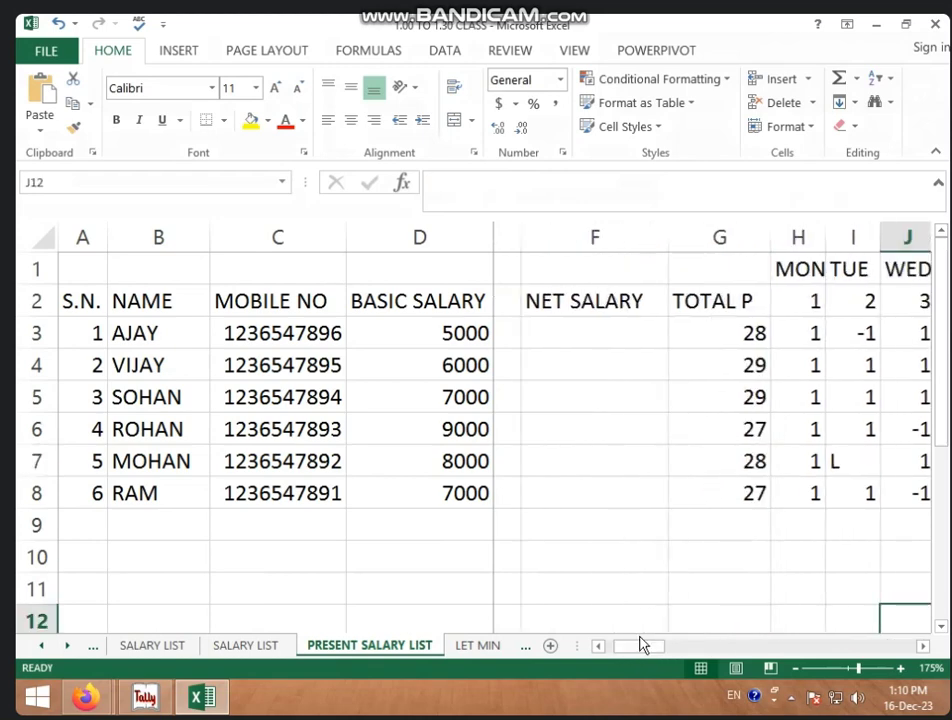
Step: Enter =D3/31*G3 in F3 and fill it to F8, giving 4516 through 6097
{"action": "left_click", "coordinate": [622, 334]}
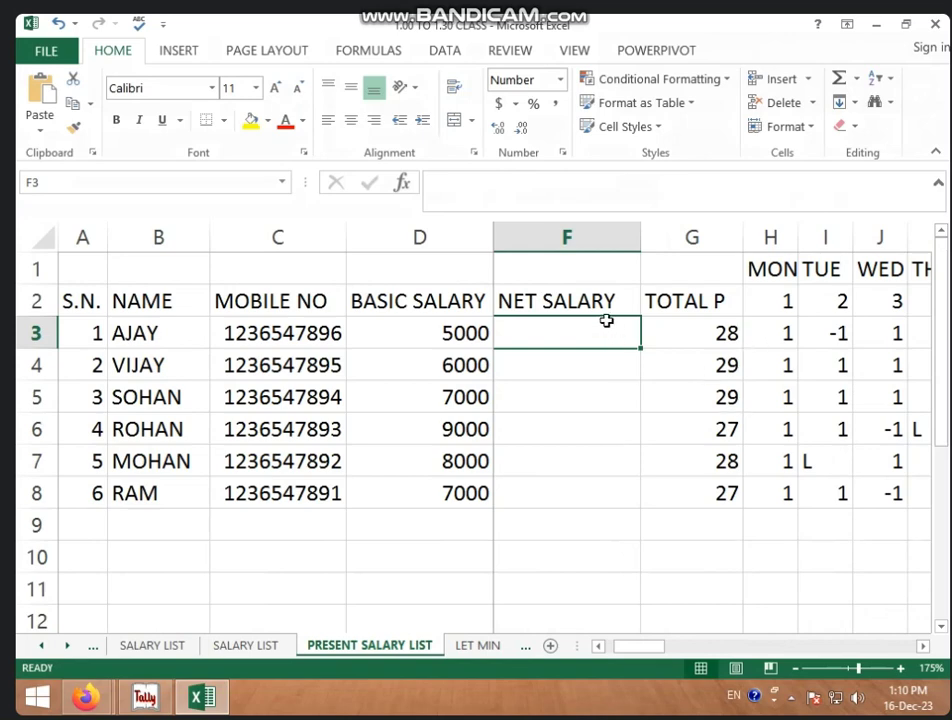
{"action": "type", "text": "="}
{"action": "left_click", "coordinate": [452, 334]}
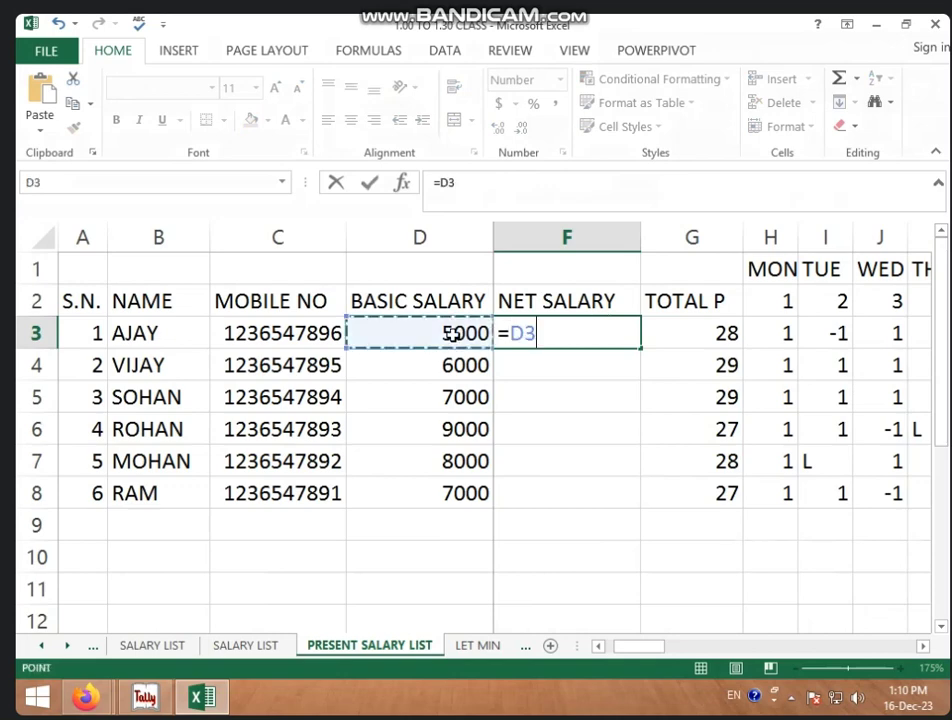
{"action": "type", "text": "/"}
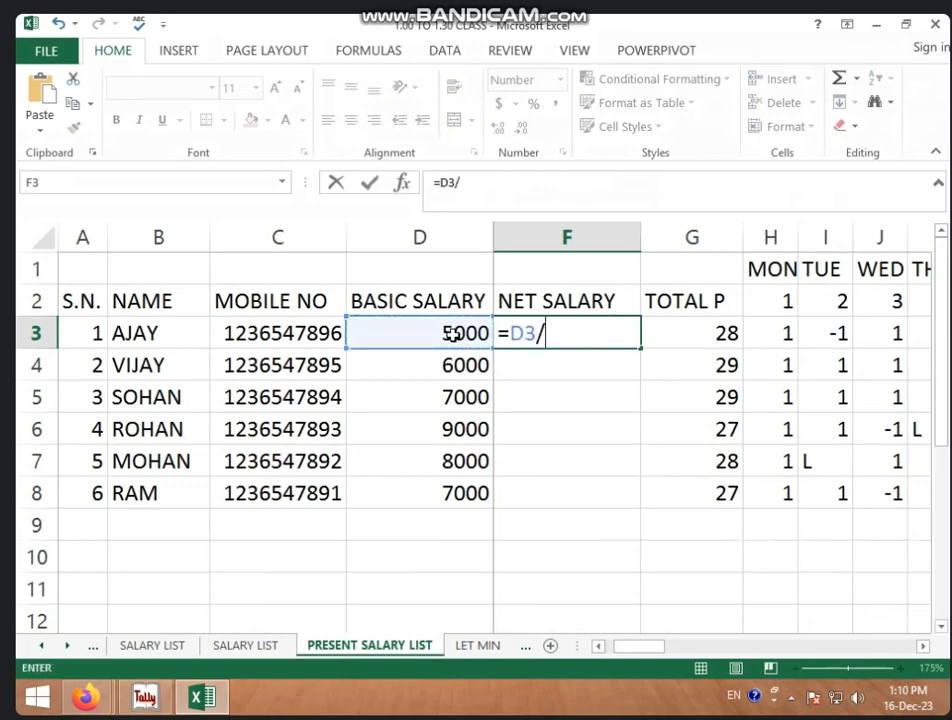
{"action": "type", "text": "31*"}
{"action": "left_click", "coordinate": [688, 335]}
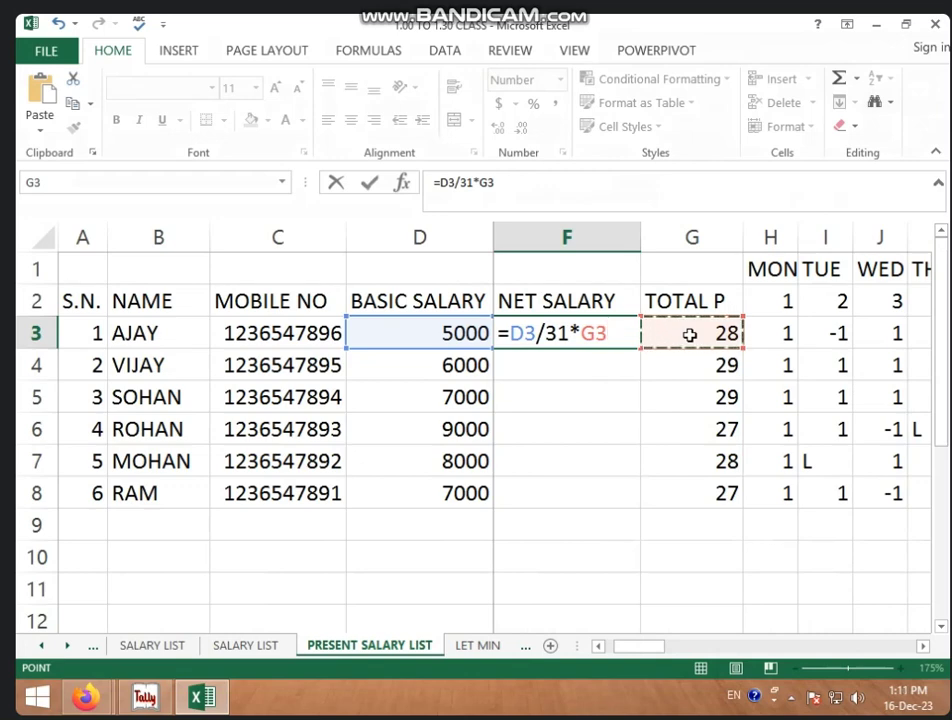
{"action": "key", "text": "Return"}
{"action": "left_click", "coordinate": [587, 329]}
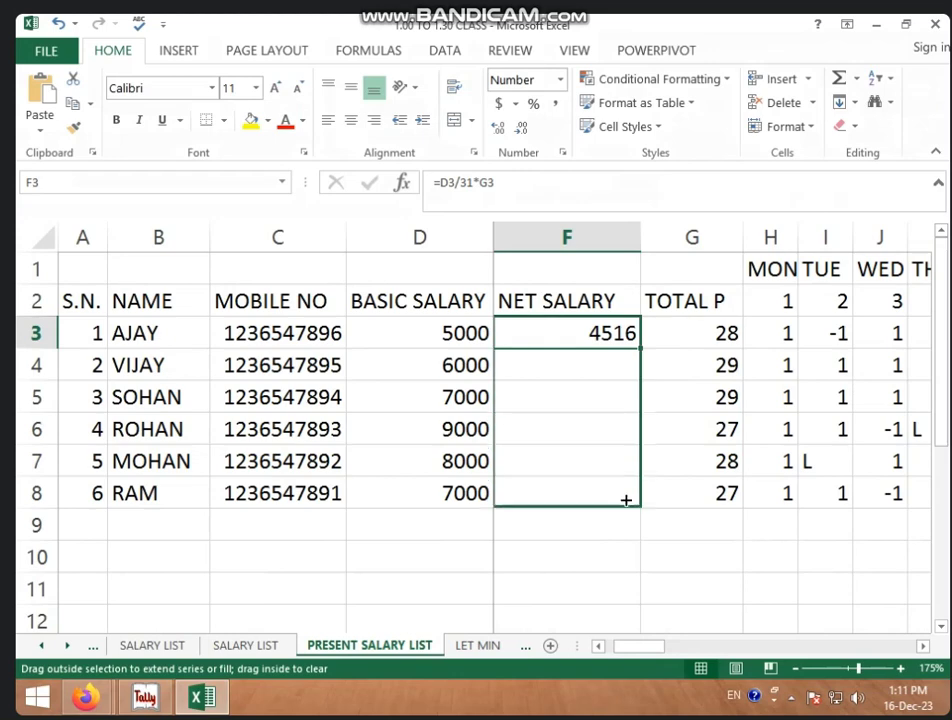
{"action": "left_click_drag", "start_coordinate": [641, 348], "coordinate": [625, 499]}
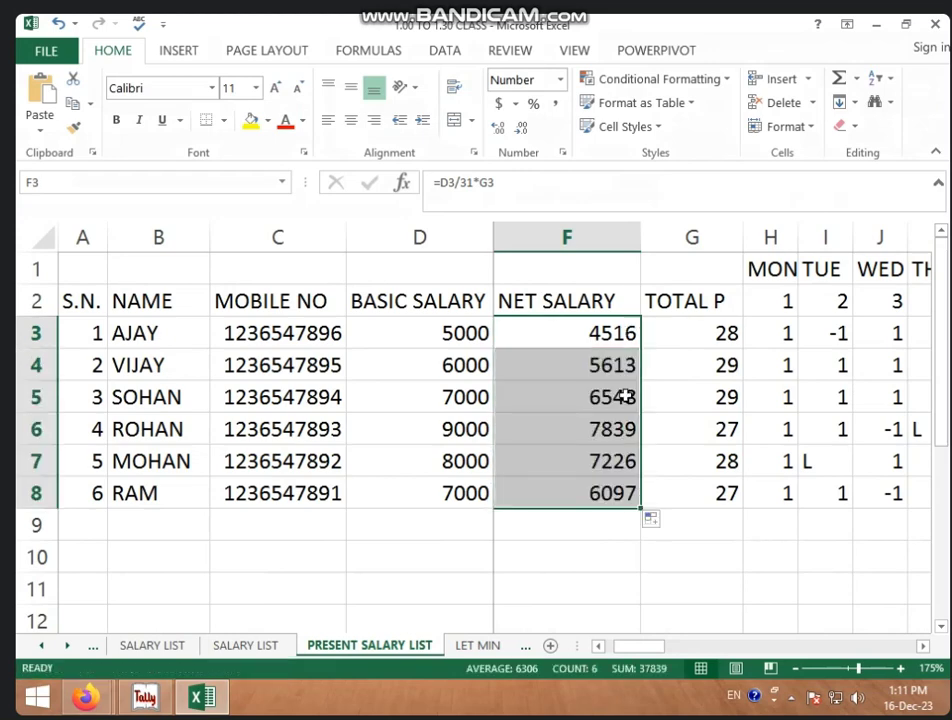
{"action": "left_click", "coordinate": [740, 388]}
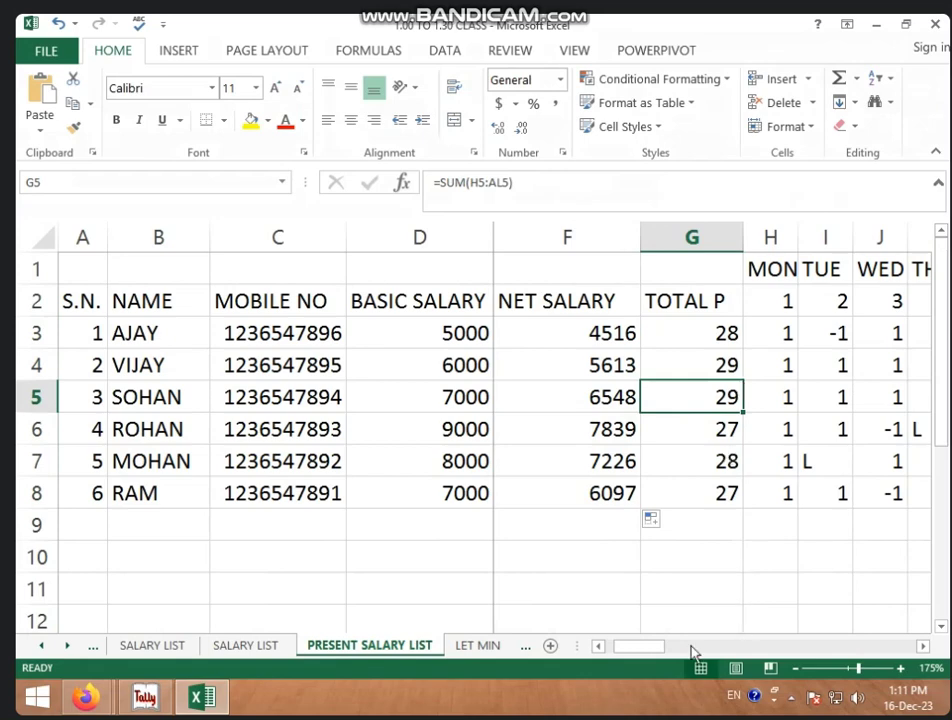
Step: Review AJAY's basic salary in D3 and net salary formula in F3
{"action": "left_click_drag", "start_coordinate": [655, 648], "coordinate": [630, 651]}
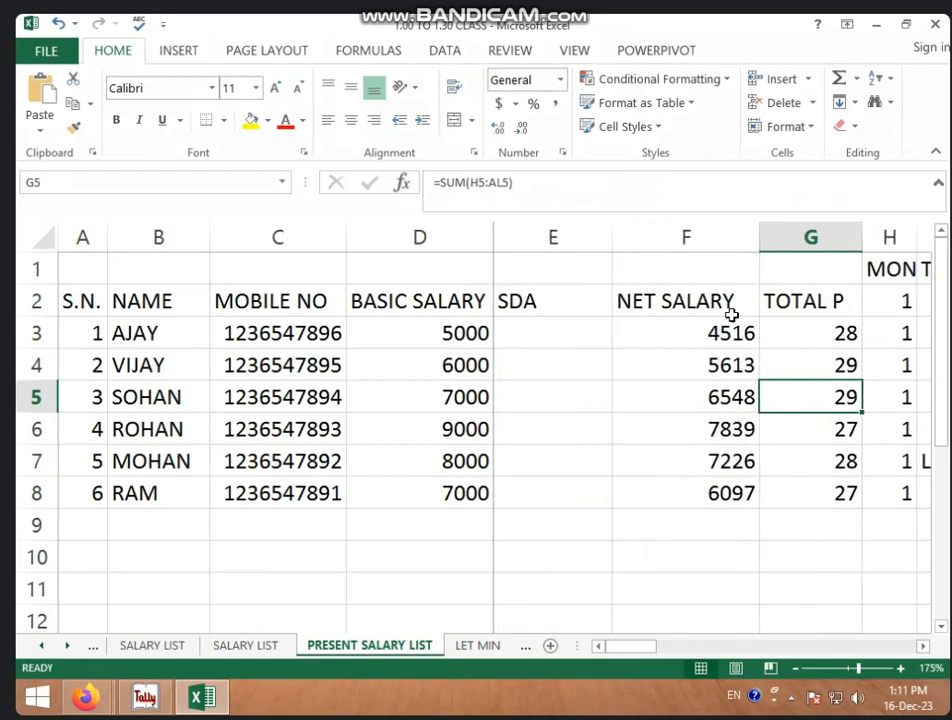
{"action": "left_click", "coordinate": [730, 333]}
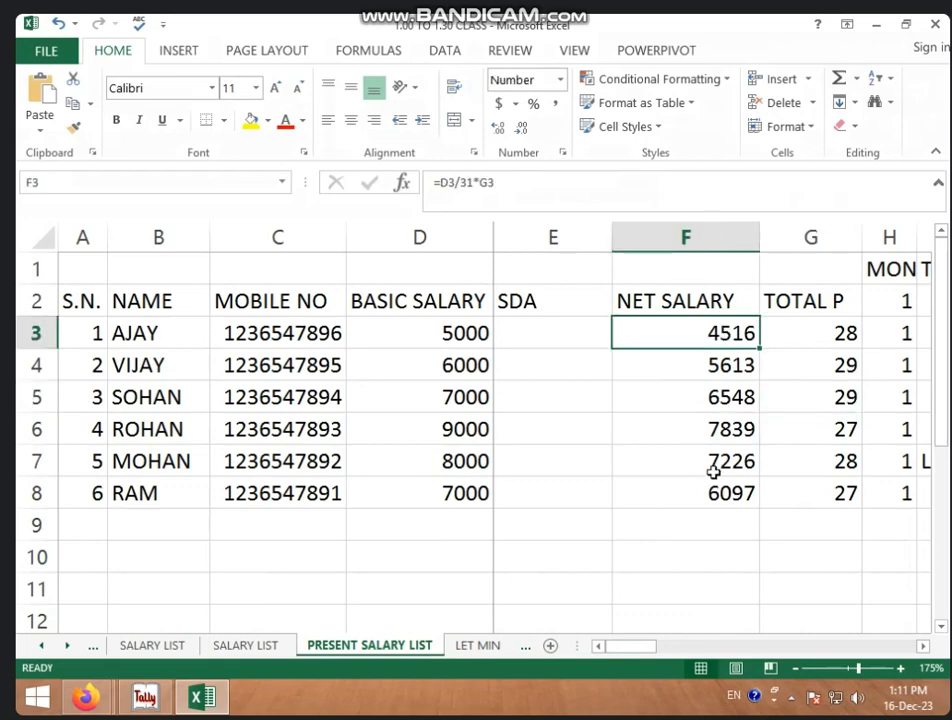
{"action": "left_click", "coordinate": [470, 333]}
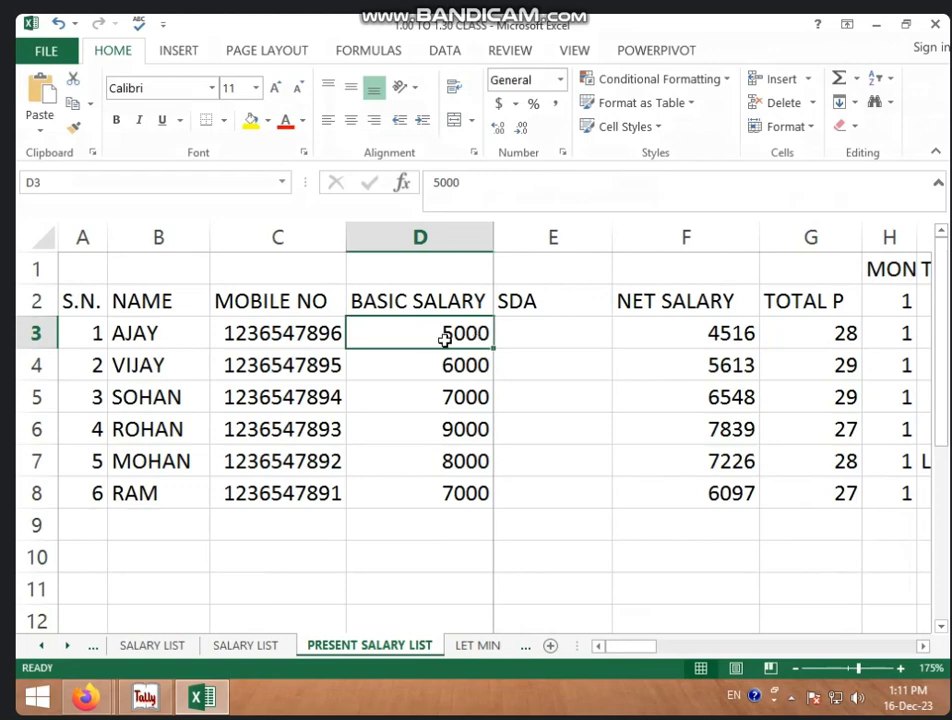
{"action": "left_click", "coordinate": [680, 346]}
Step: Enter =D3-F3 in E3 and fill it to E8, giving 484 through 903
{"action": "left_click", "coordinate": [561, 336]}
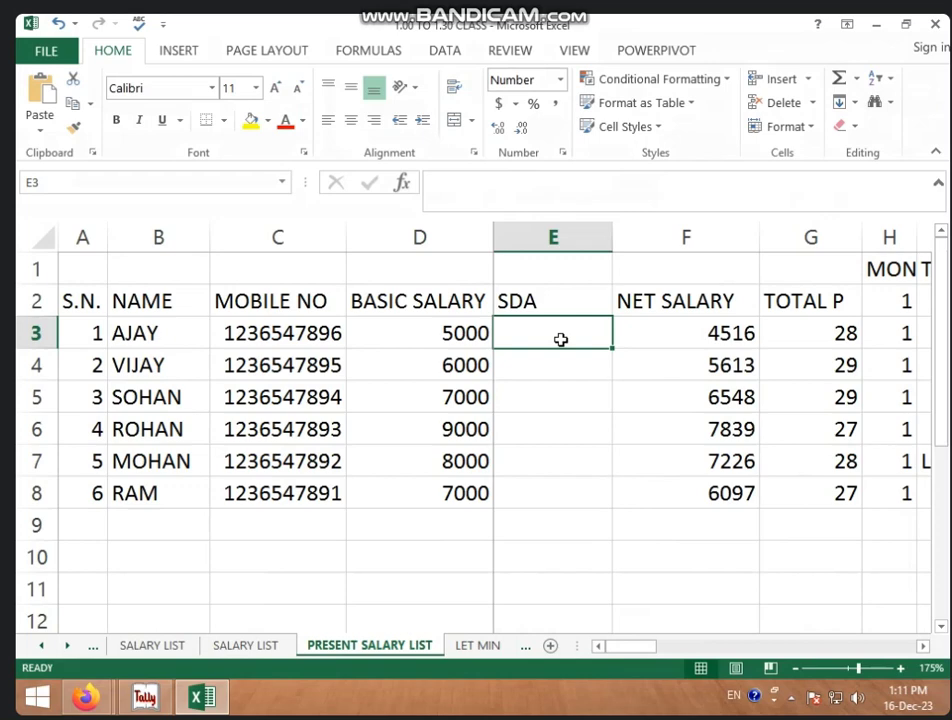
{"action": "type", "text": "="}
{"action": "left_click", "coordinate": [466, 336]}
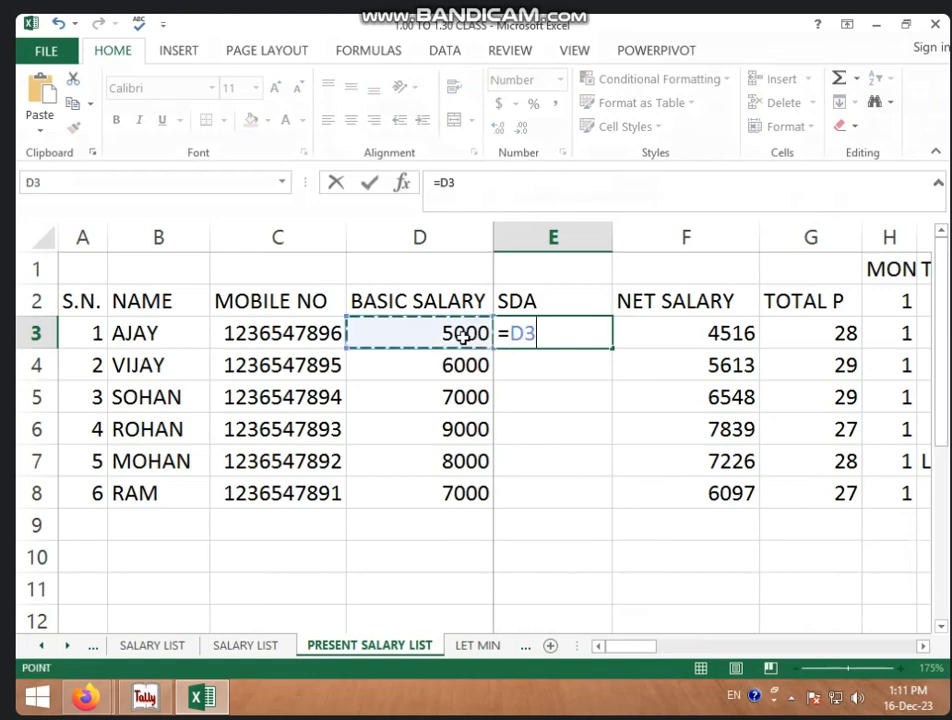
{"action": "type", "text": "-"}
{"action": "left_click", "coordinate": [648, 334]}
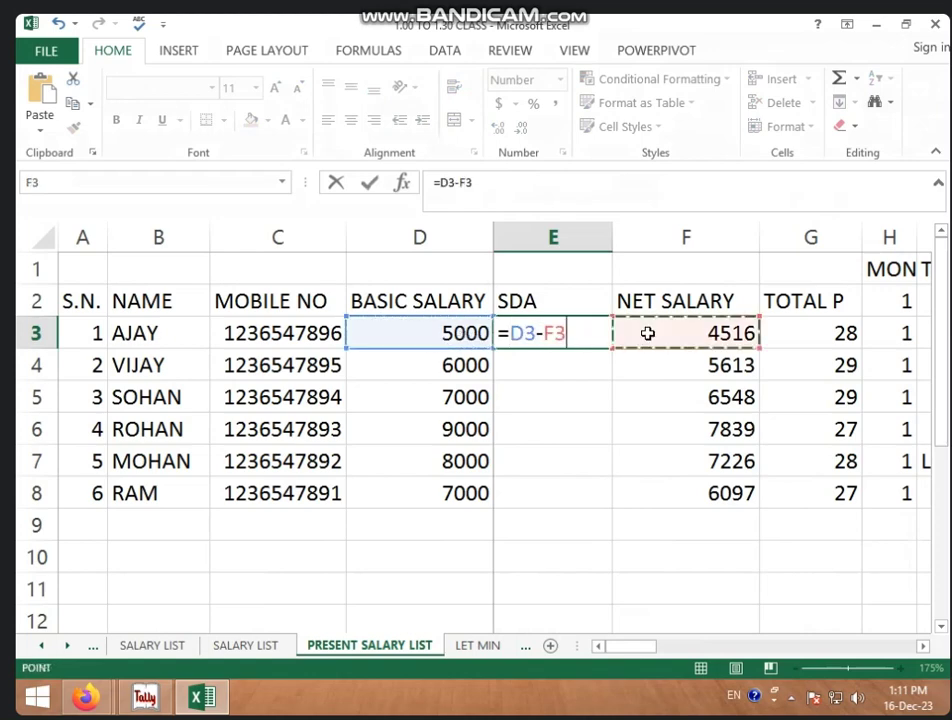
{"action": "key", "text": "Return"}
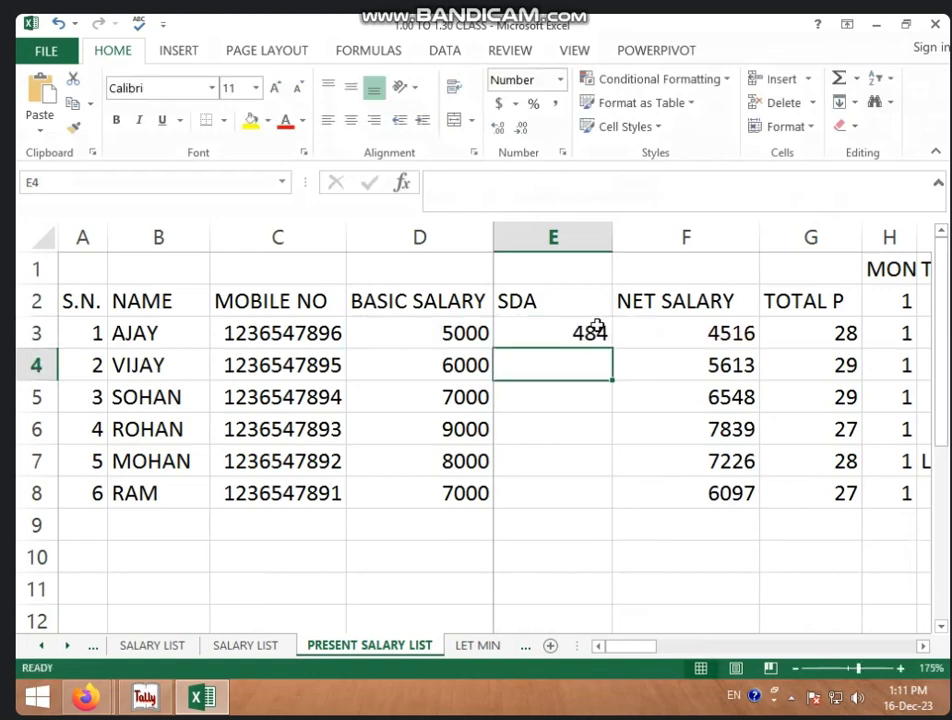
{"action": "left_click", "coordinate": [598, 331]}
{"action": "left_click_drag", "start_coordinate": [613, 348], "coordinate": [590, 500]}
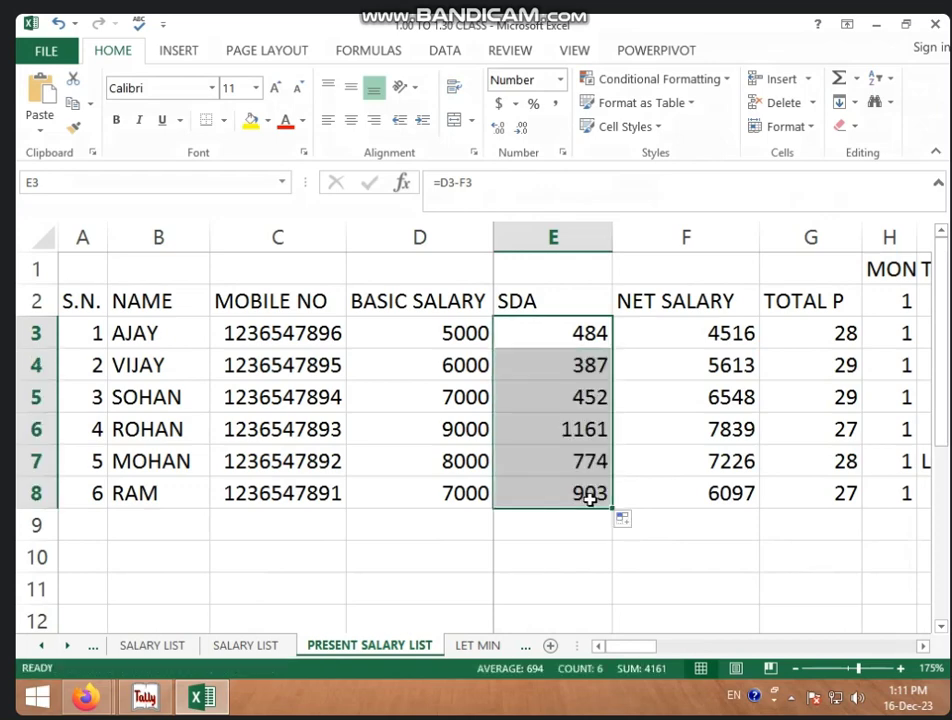
{"action": "left_click", "coordinate": [732, 404]}
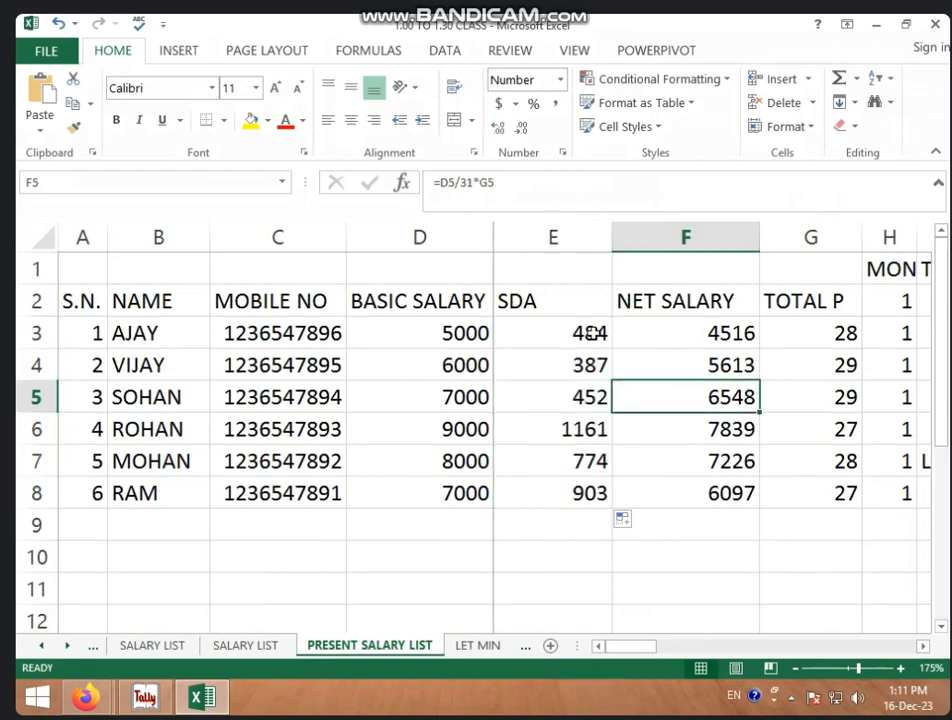
{"action": "left_click_drag", "start_coordinate": [591, 333], "coordinate": [580, 483]}
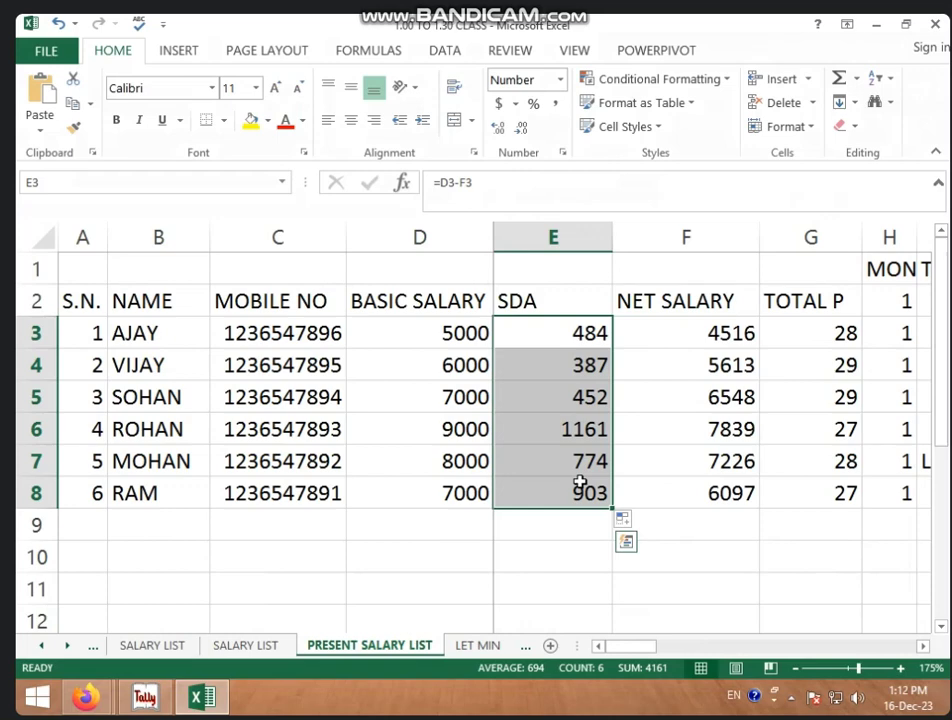
Step: Clear the SDA values in E3:E8 and insert a blank Sheet1 before LET MIN
{"action": "key", "text": "Delete"}
{"action": "left_click", "coordinate": [580, 482]}
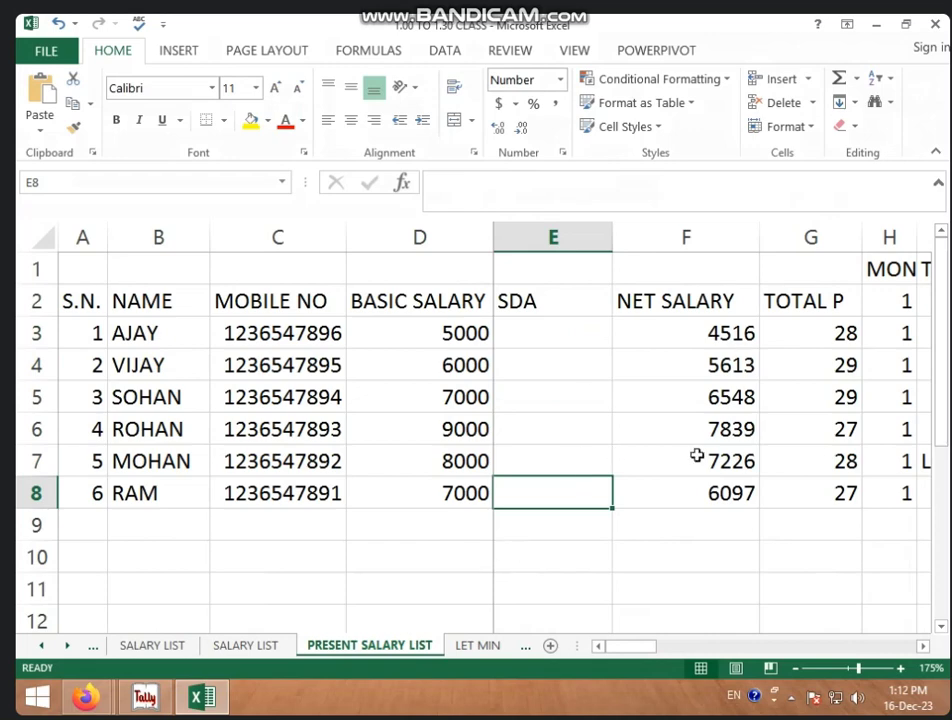
{"action": "left_click", "coordinate": [476, 648]}
{"action": "right_click", "coordinate": [476, 646]}
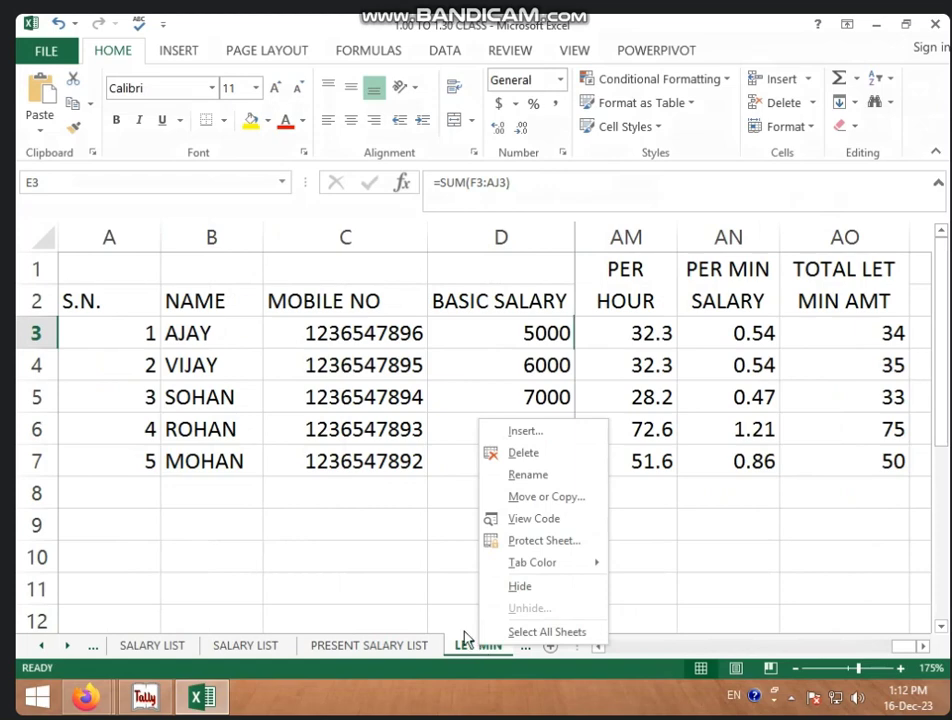
{"action": "left_click", "coordinate": [465, 637]}
{"action": "left_click", "coordinate": [550, 646]}
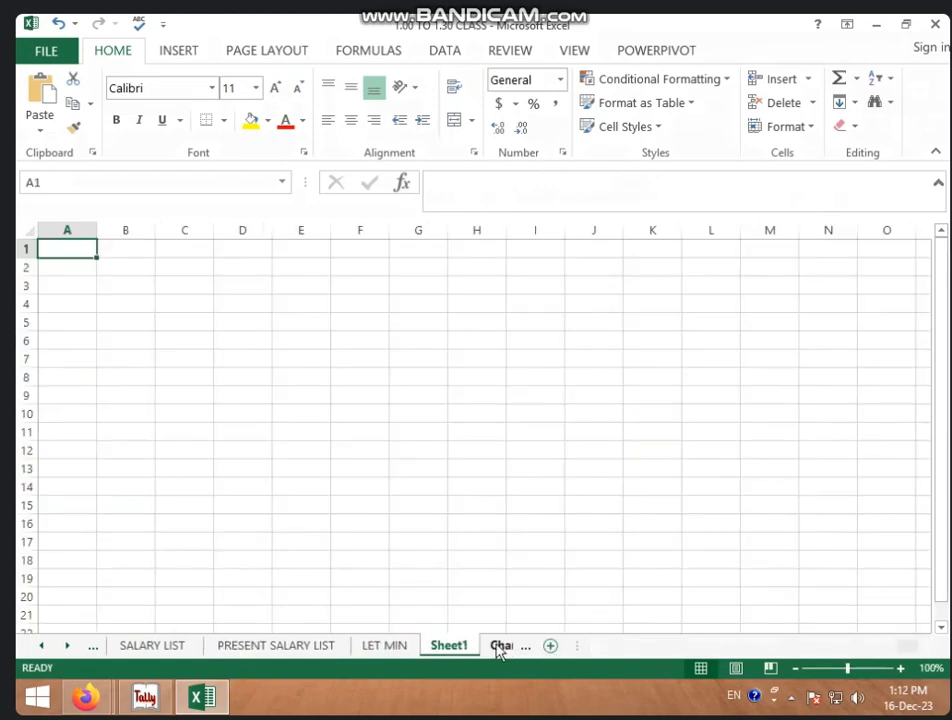
{"action": "left_click_drag", "start_coordinate": [479, 650], "coordinate": [372, 649]}
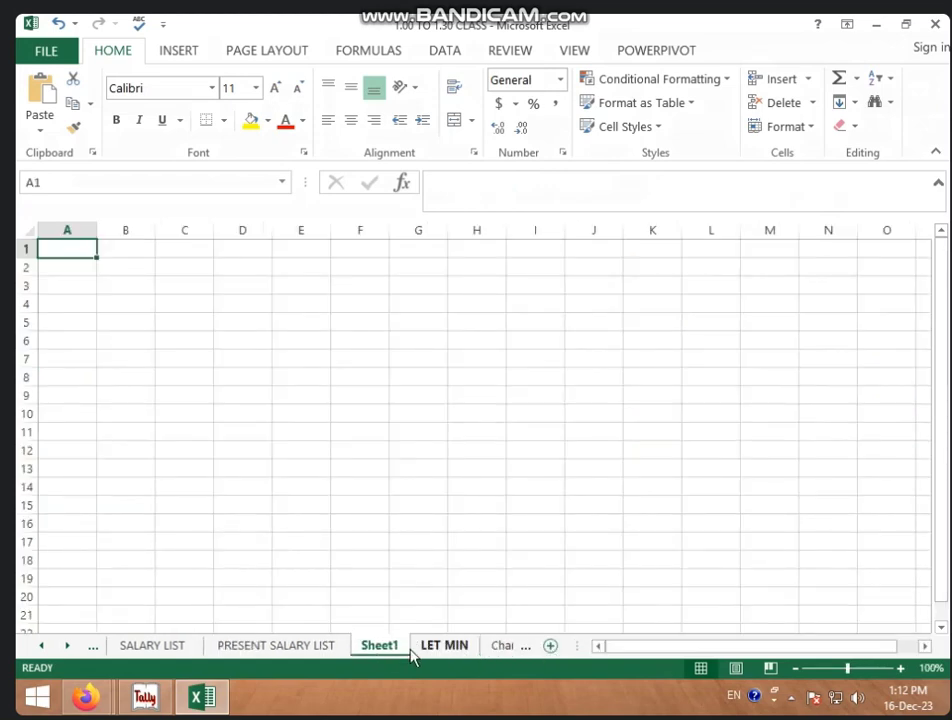
Step: Scroll through PRESENT SALARY LIST's day columns and inspect AJAY's attendance values in H3 and J3
{"action": "left_click", "coordinate": [325, 648]}
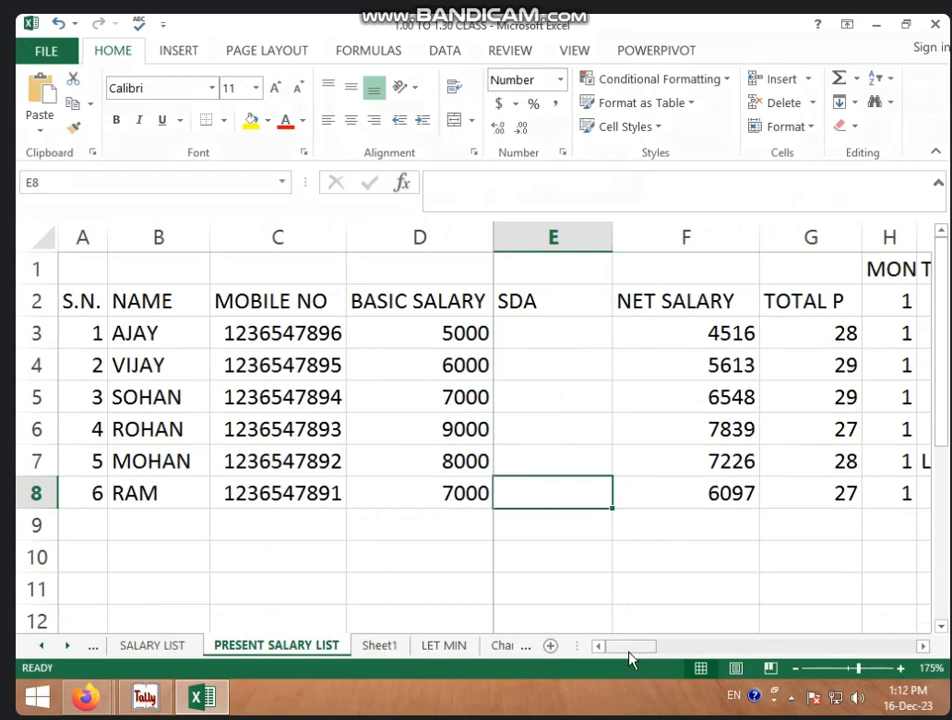
{"action": "left_click_drag", "start_coordinate": [630, 651], "coordinate": [744, 641]}
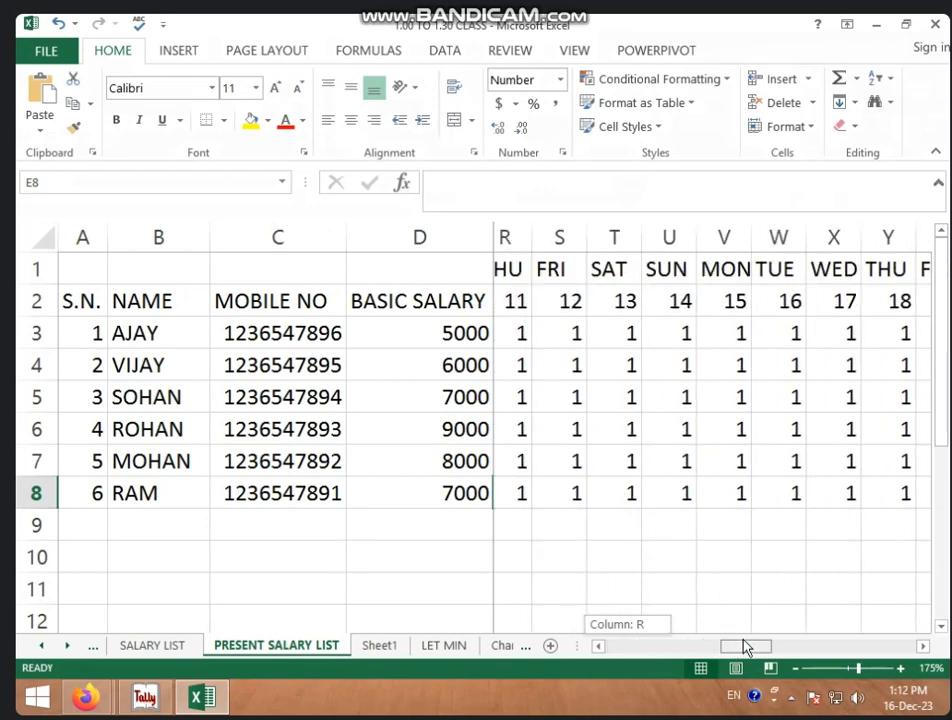
{"action": "mouse_move", "coordinate": [744, 647]}
{"action": "left_mouse_down"}
{"action": "mouse_move", "coordinate": [617, 648]}
{"action": "mouse_move", "coordinate": [655, 647]}
{"action": "left_mouse_up"}
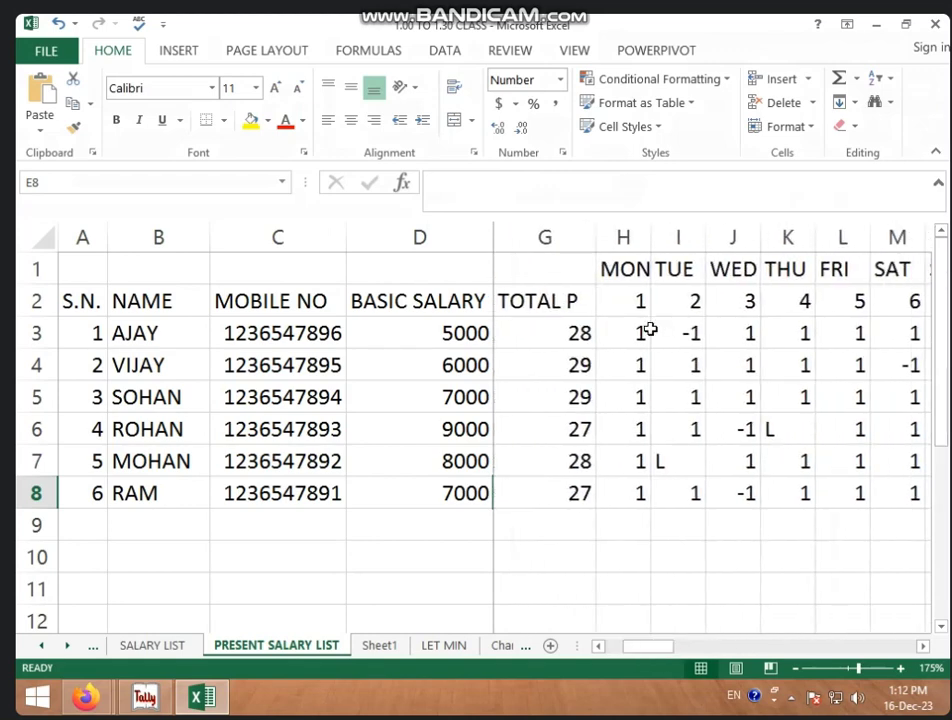
{"action": "left_click", "coordinate": [637, 330]}
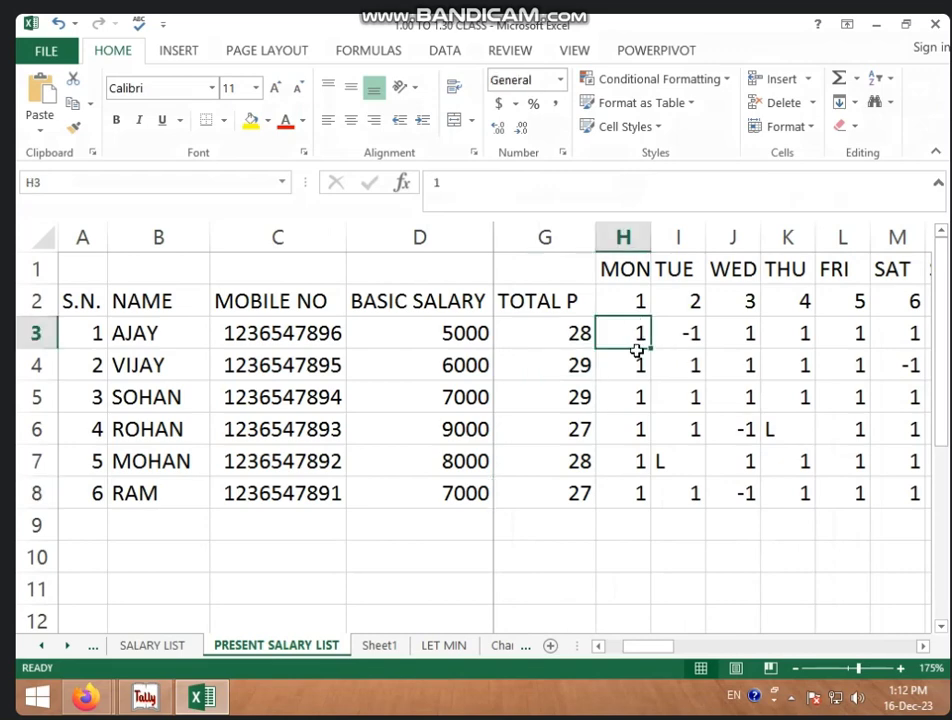
{"action": "left_click", "coordinate": [738, 335]}
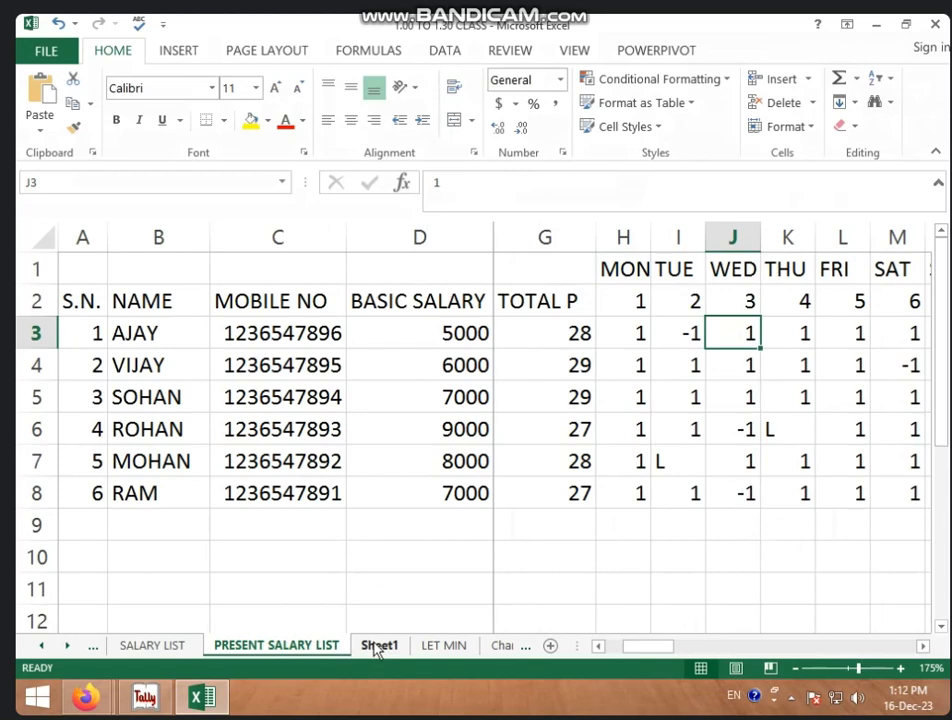
Step: In Sheet1's A1, enter a link to 'PRESENT SALARY LIST'!A2, the S.N. heading
{"action": "left_click", "coordinate": [378, 647]}
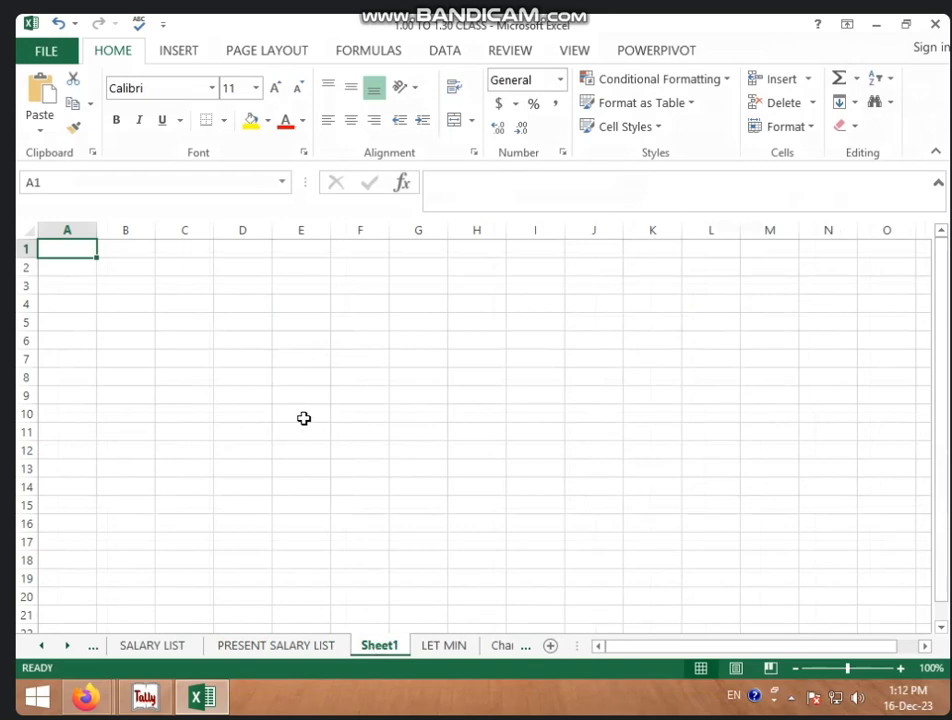
{"action": "scroll", "coordinate": [304, 418], "scroll_direction": "up", "scroll_amount": 3, "text": "ctrl"}
{"action": "scroll", "coordinate": [250, 360], "scroll_direction": "up", "scroll_amount": 1, "text": "ctrl"}
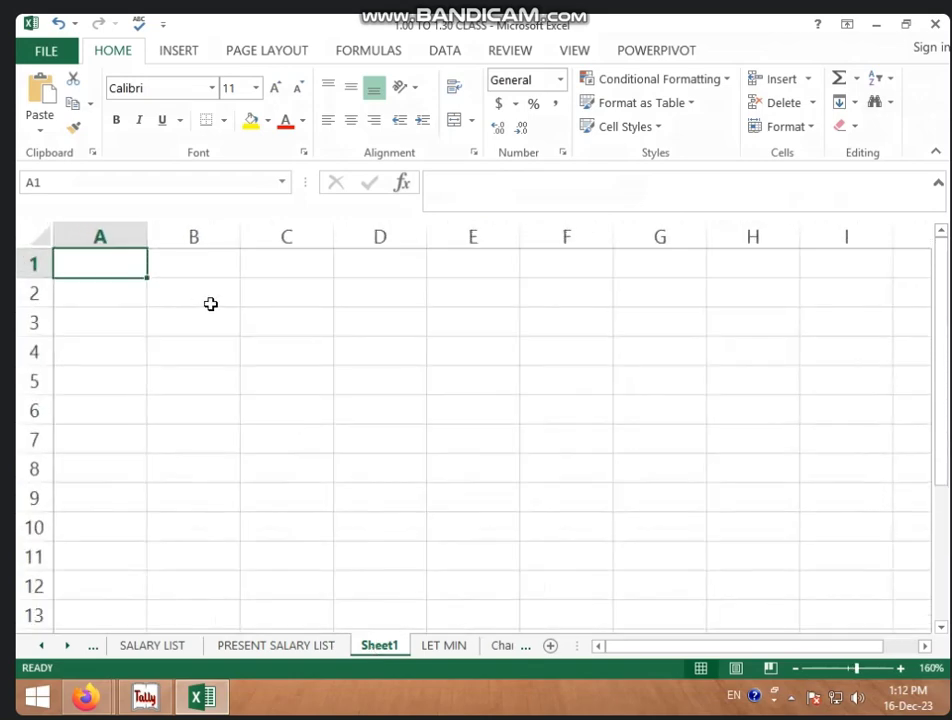
{"action": "type", "text": "="}
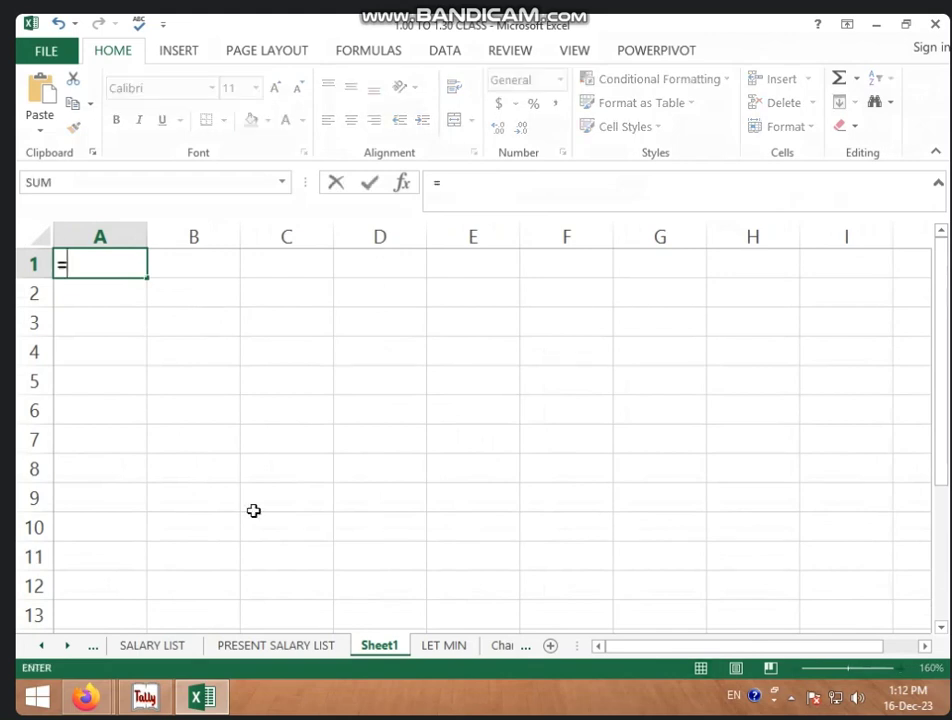
{"action": "left_click", "coordinate": [270, 645]}
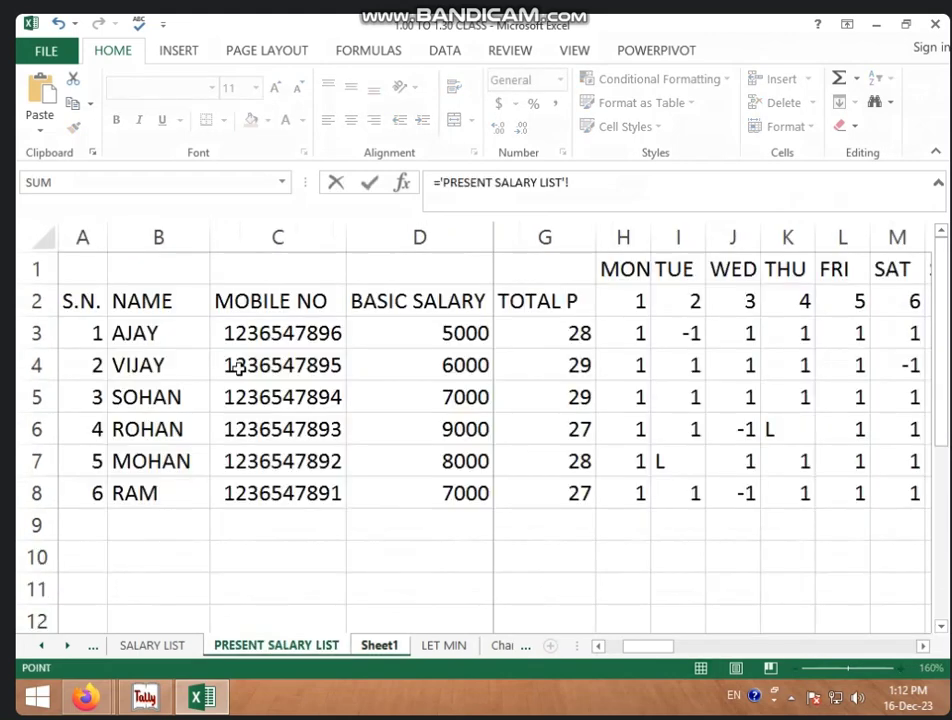
{"action": "left_click", "coordinate": [85, 301]}
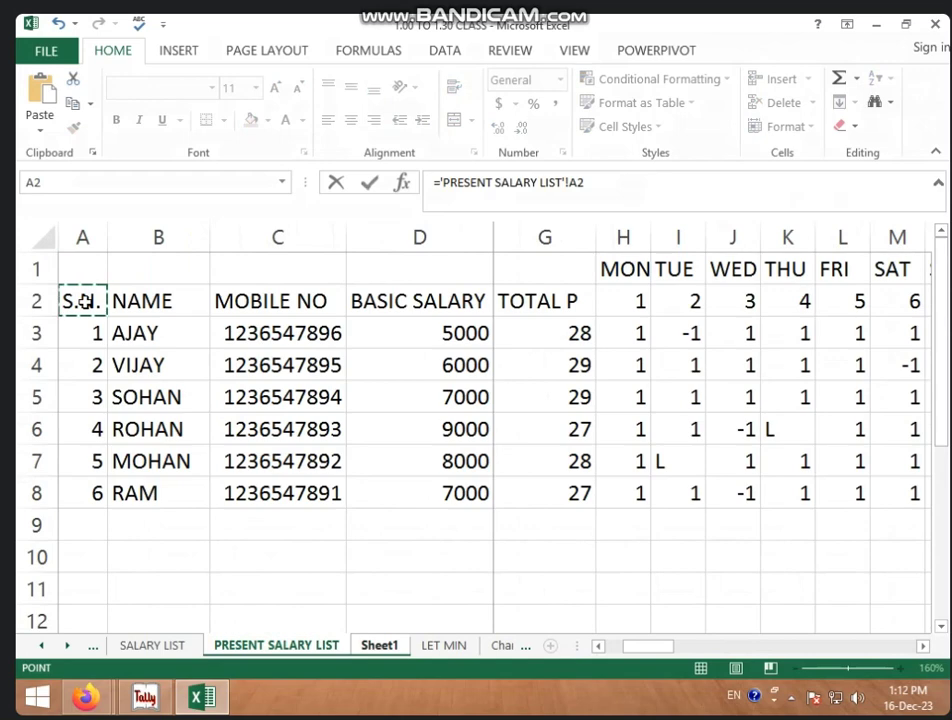
{"action": "key", "text": "Return"}
Step: Fill the link down to row 6 and across to column D, then widen columns C and D
{"action": "left_click", "coordinate": [102, 264]}
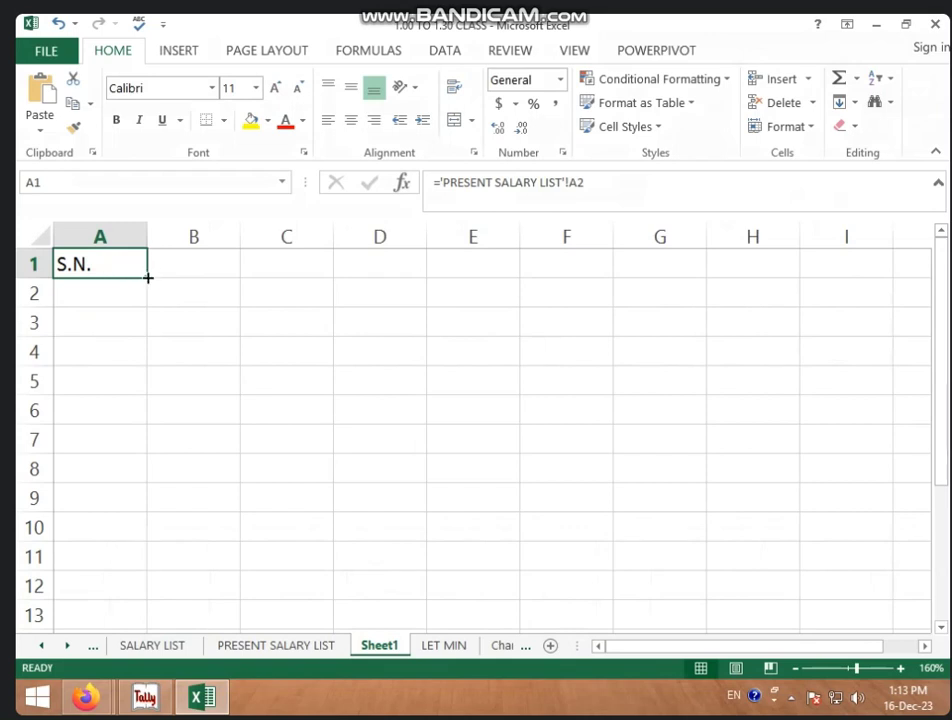
{"action": "left_click_drag", "start_coordinate": [142, 278], "coordinate": [118, 426]}
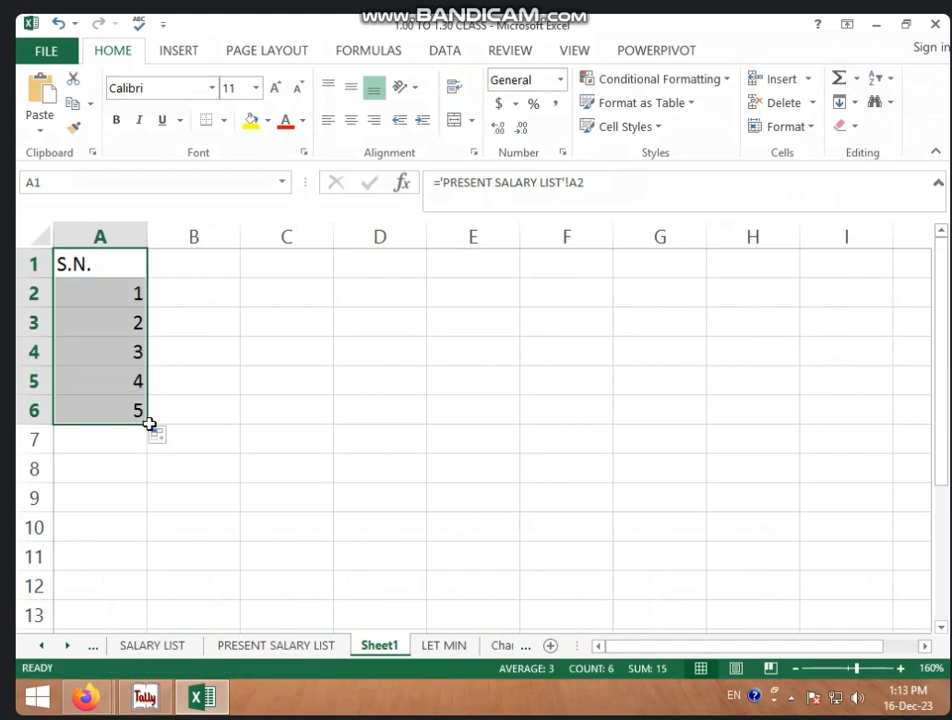
{"action": "left_click_drag", "start_coordinate": [147, 427], "coordinate": [426, 418]}
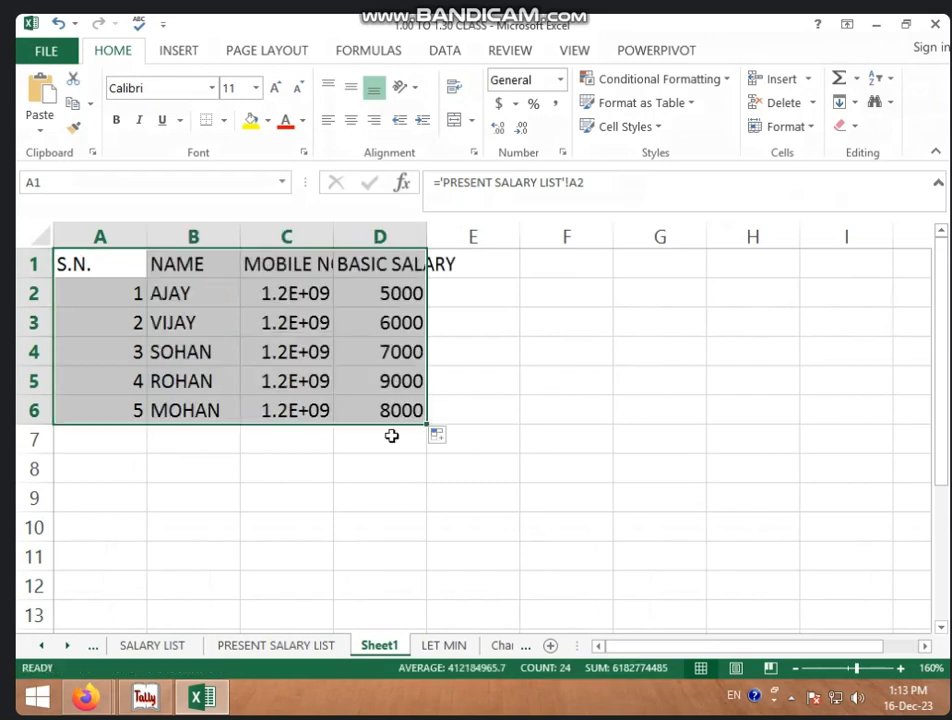
{"action": "left_click", "coordinate": [461, 374]}
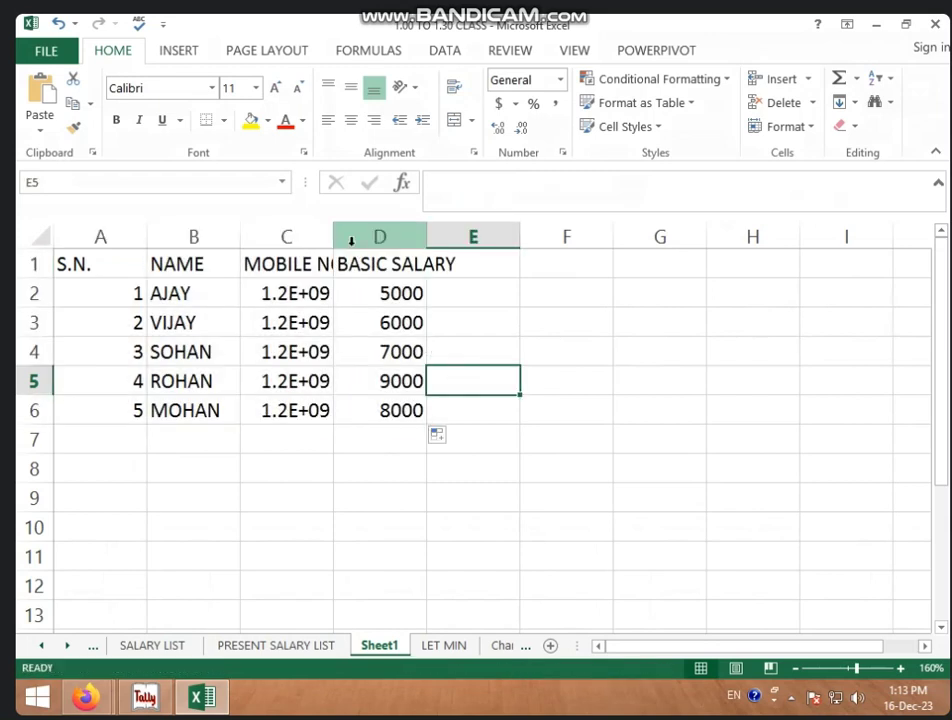
{"action": "left_click_drag", "start_coordinate": [334, 240], "coordinate": [398, 241]}
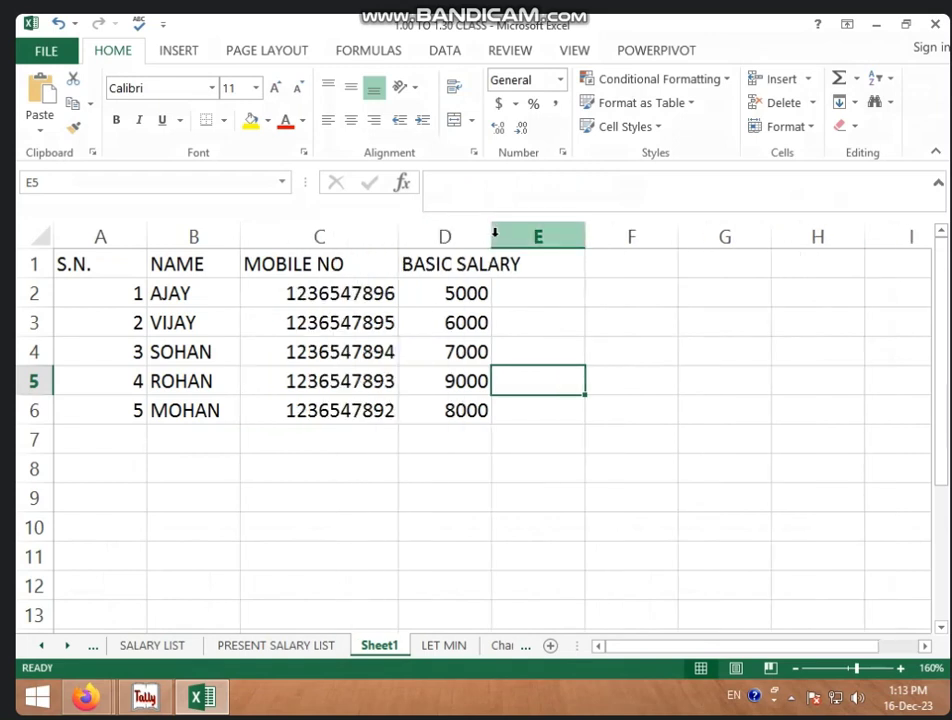
{"action": "left_click_drag", "start_coordinate": [493, 236], "coordinate": [530, 236]}
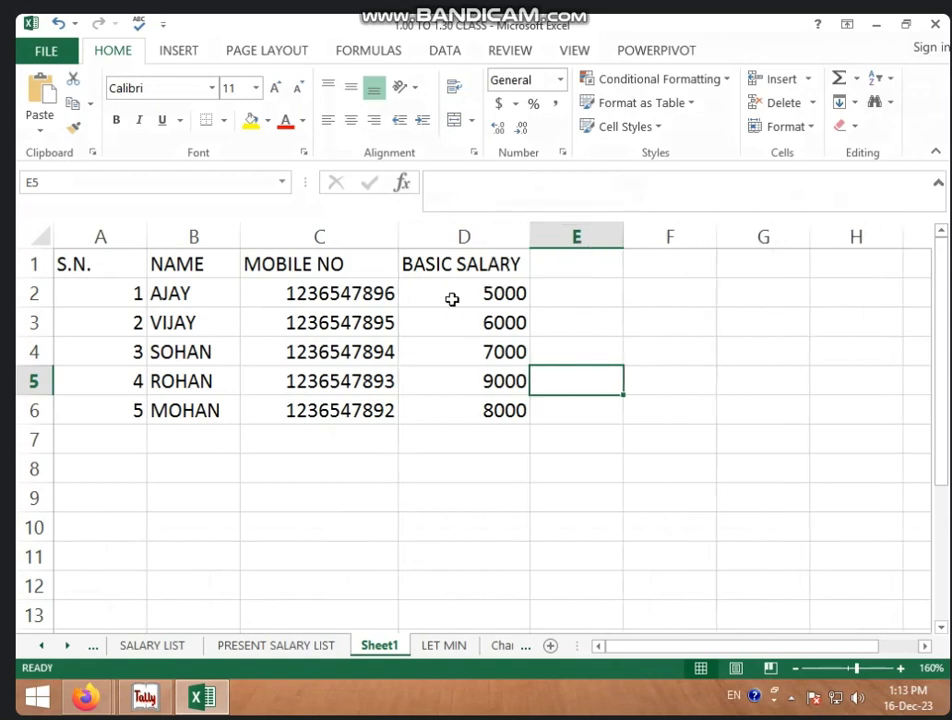
{"action": "left_click", "coordinate": [132, 266]}
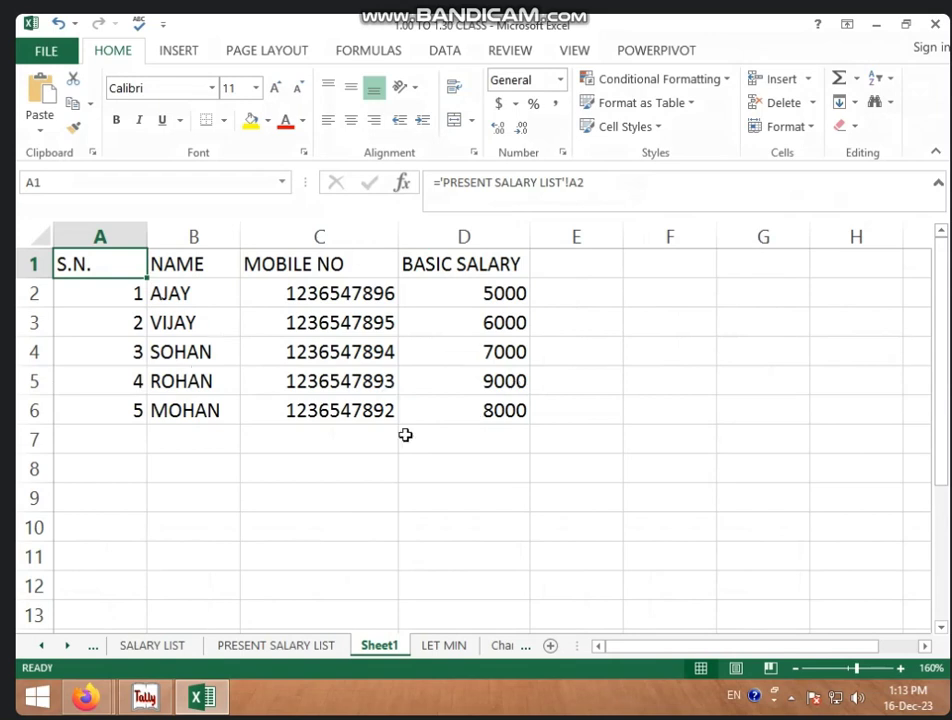
{"action": "left_click", "coordinate": [560, 442]}
{"action": "left_click", "coordinate": [589, 267]}
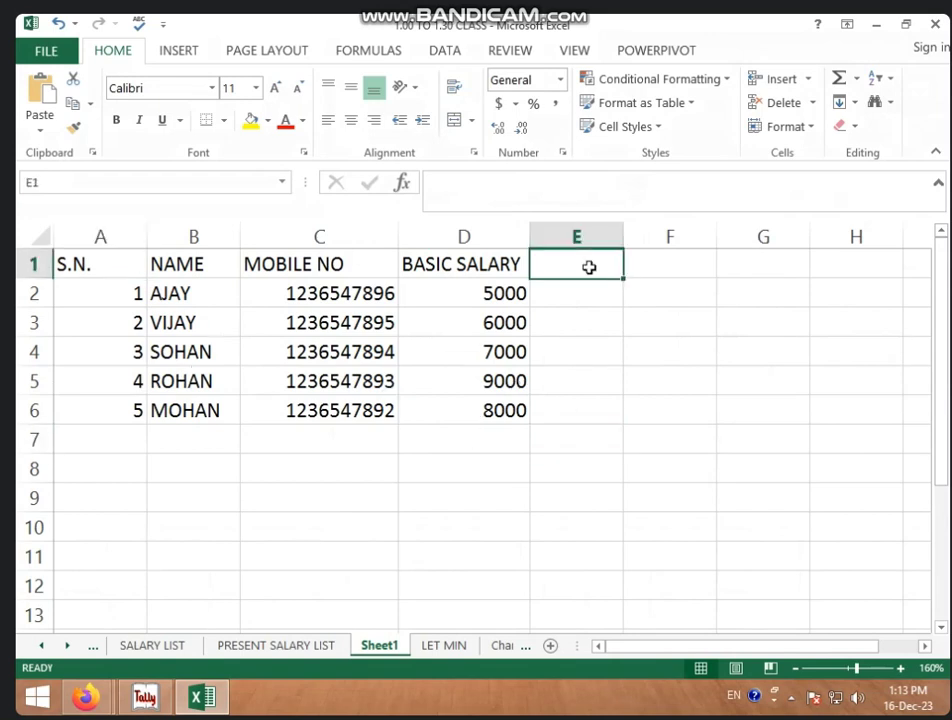
Step: Enter the TOTAL LET MIN heading in E1 and widen column E to fit it
{"action": "type", "text": "TOT"}
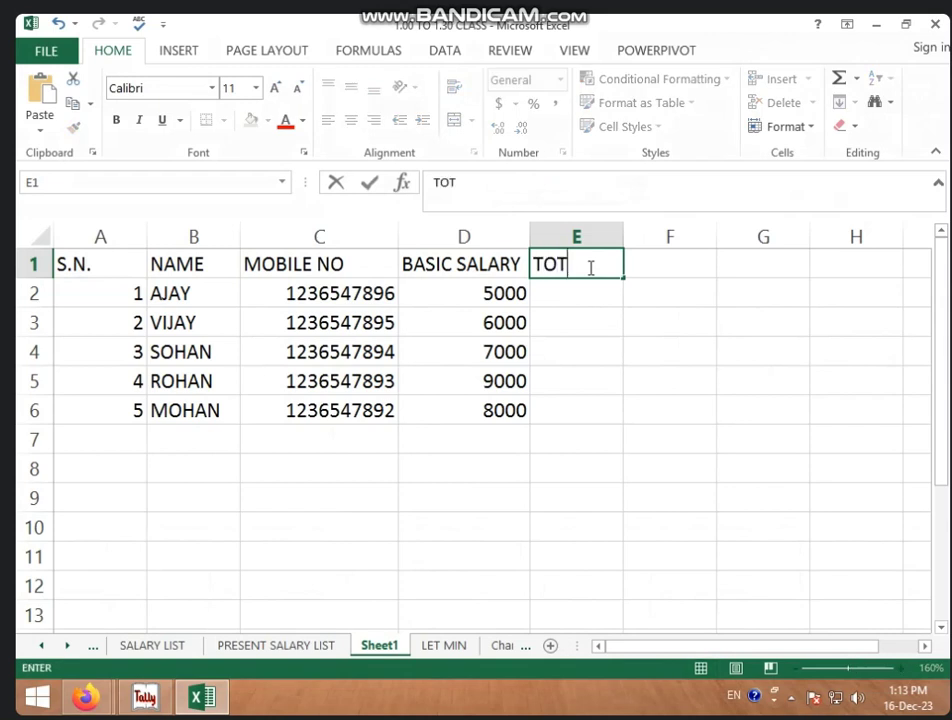
{"action": "type", "text": "AL LE"}
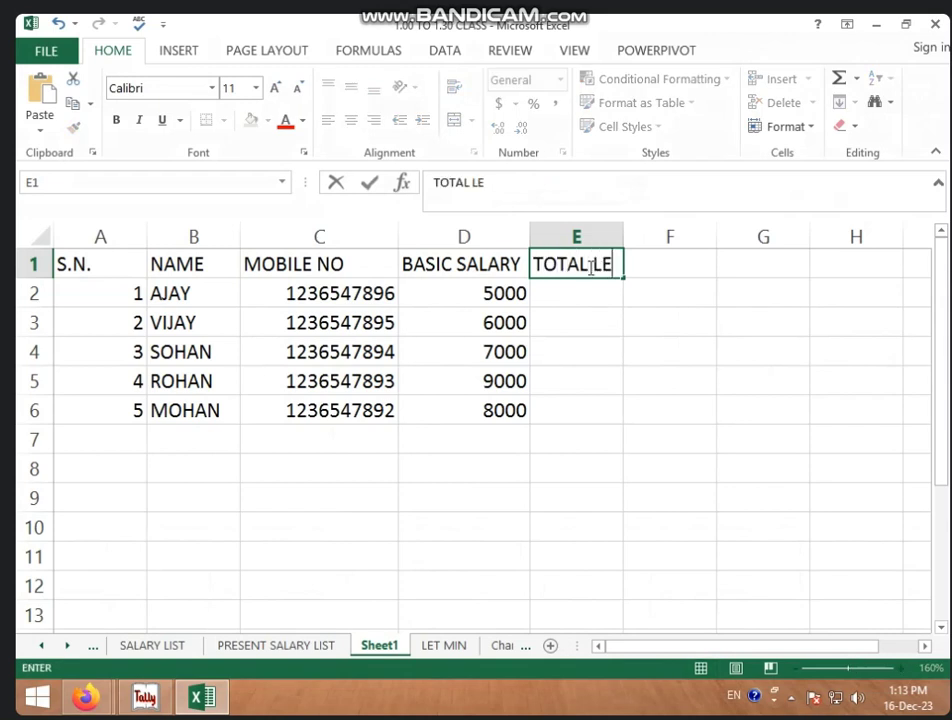
{"action": "type", "text": "T MIN"}
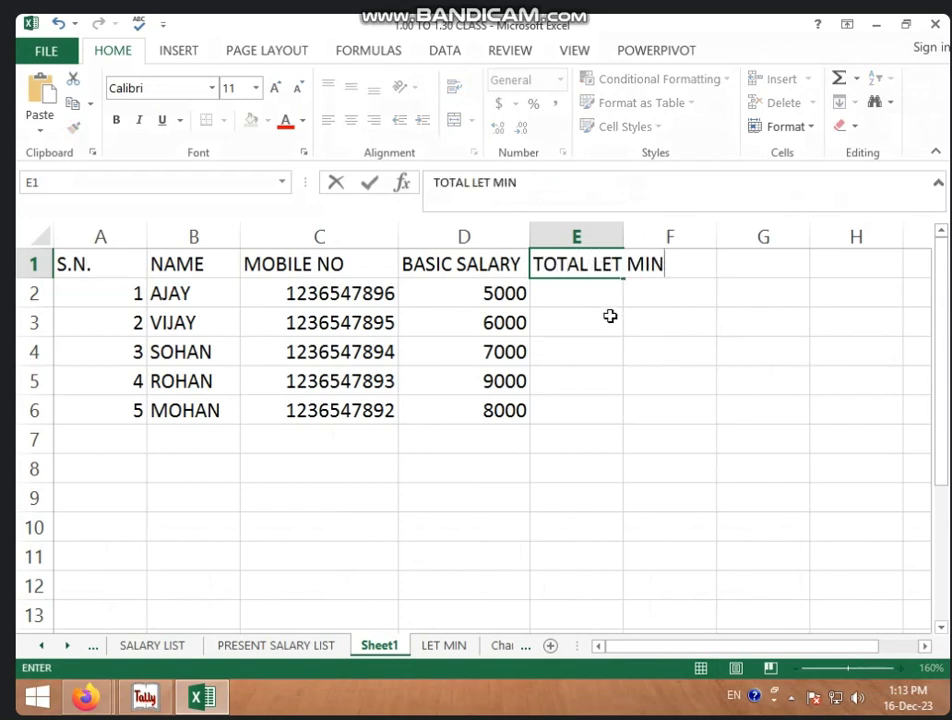
{"action": "left_click", "coordinate": [610, 315]}
{"action": "left_click_drag", "start_coordinate": [622, 235], "coordinate": [663, 235]}
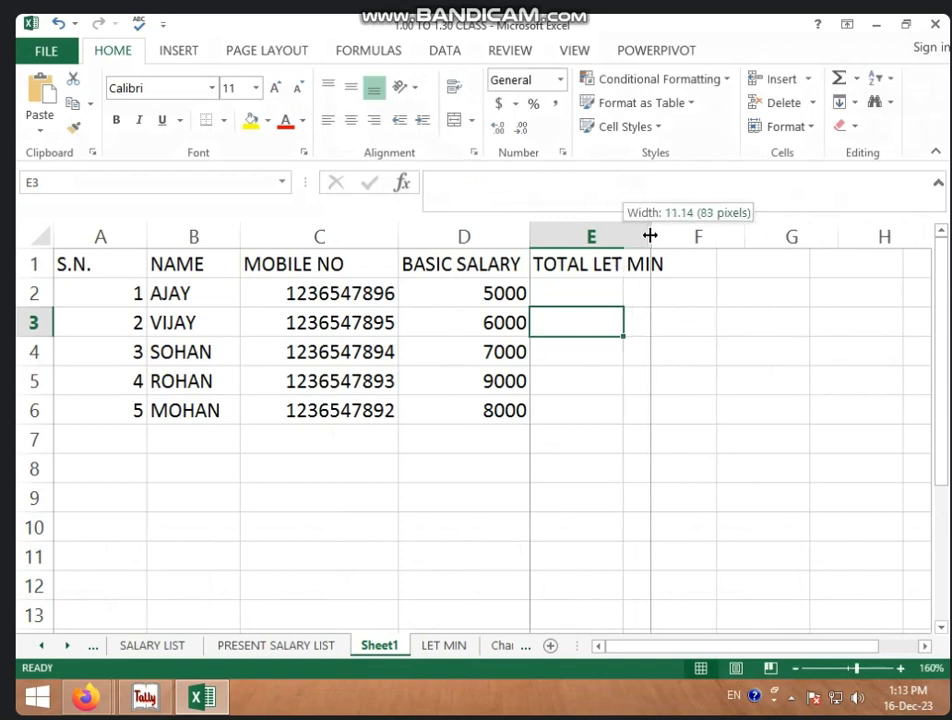
{"action": "left_click", "coordinate": [683, 263]}
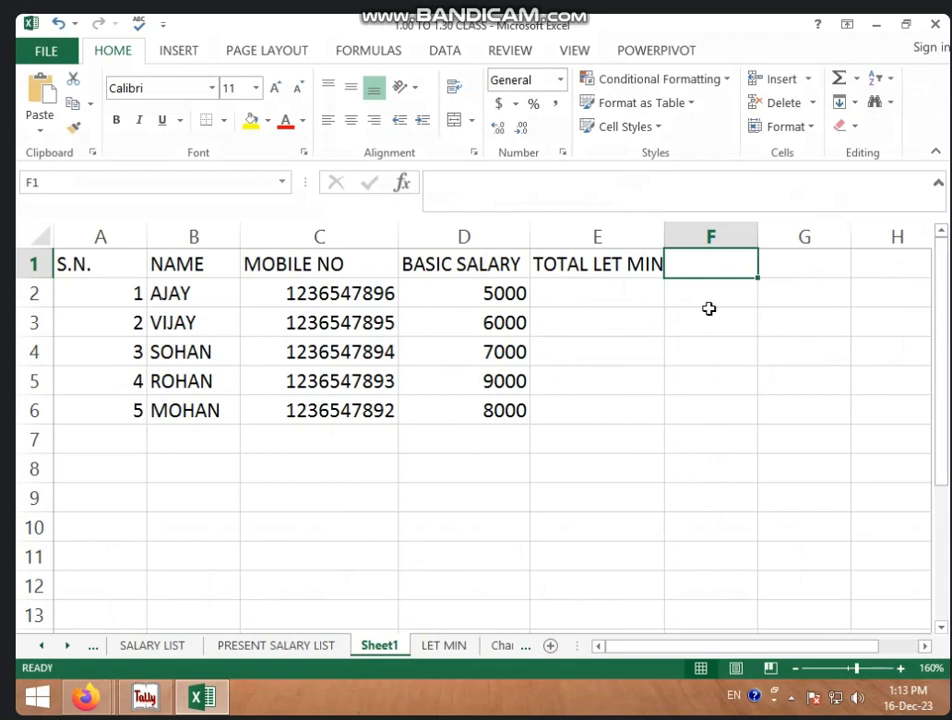
Step: Enter 1 and 2 in F1:G1 and extend the series to AJ1 for days 1–31
{"action": "type", "text": "1"}
{"action": "key", "text": "Tab"}
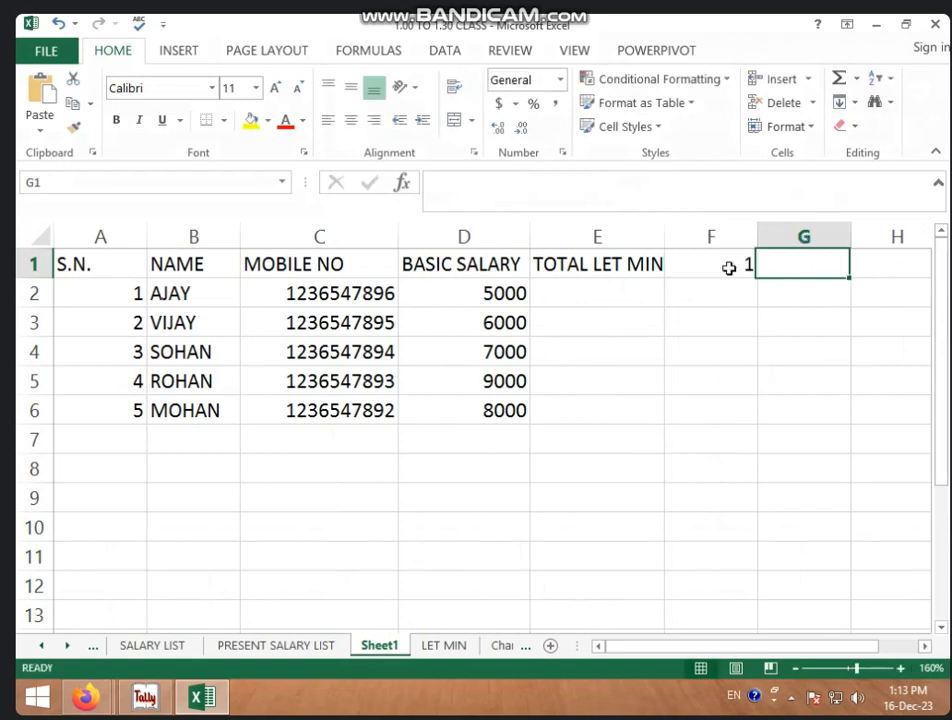
{"action": "type", "text": "2"}
{"action": "key", "text": "Return"}
{"action": "left_click_drag", "start_coordinate": [731, 268], "coordinate": [790, 266]}
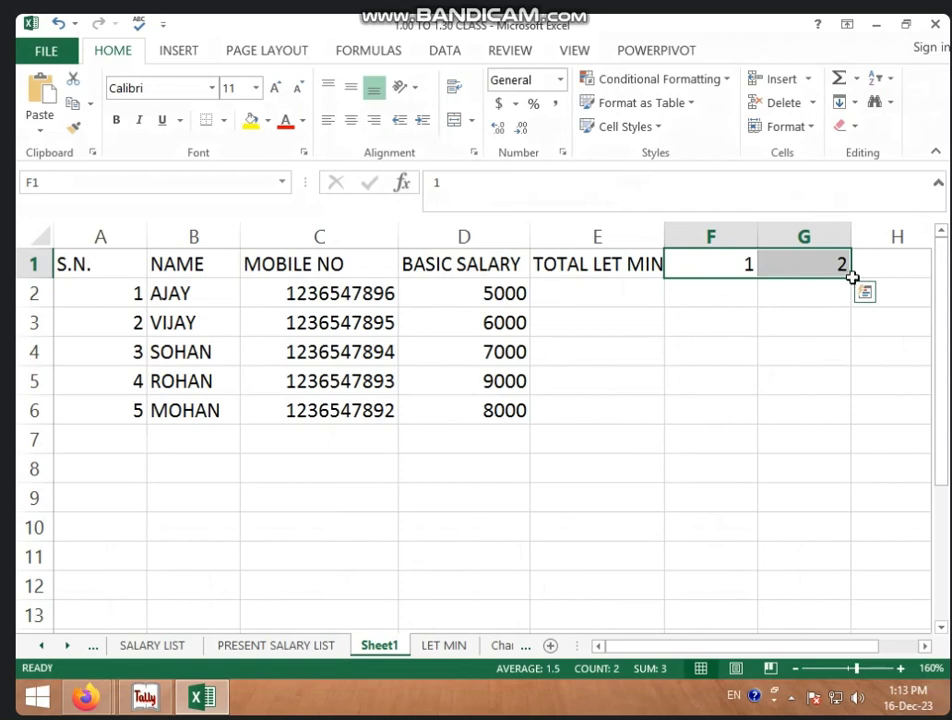
{"action": "mouse_move", "coordinate": [851, 279]}
{"action": "left_mouse_down"}
{"action": "mouse_move", "coordinate": [824, 279]}
{"action": "mouse_move", "coordinate": [929, 276]}
{"action": "mouse_move", "coordinate": [804, 307]}
{"action": "mouse_move", "coordinate": [888, 308]}
{"action": "left_mouse_up"}
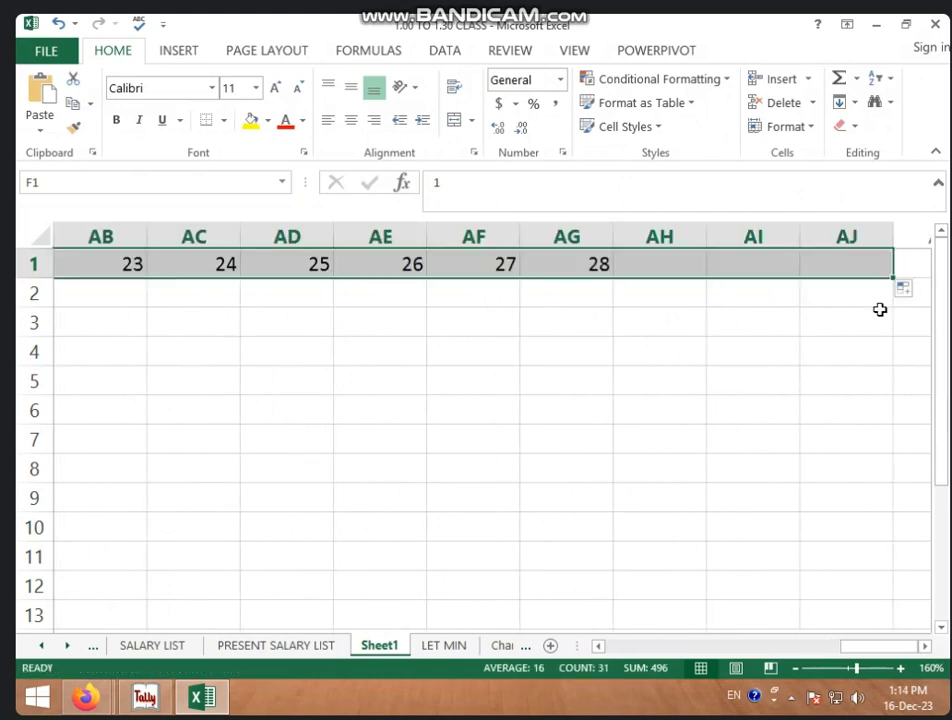
{"action": "left_click", "coordinate": [850, 366]}
{"action": "left_click_drag", "start_coordinate": [850, 649], "coordinate": [631, 648]}
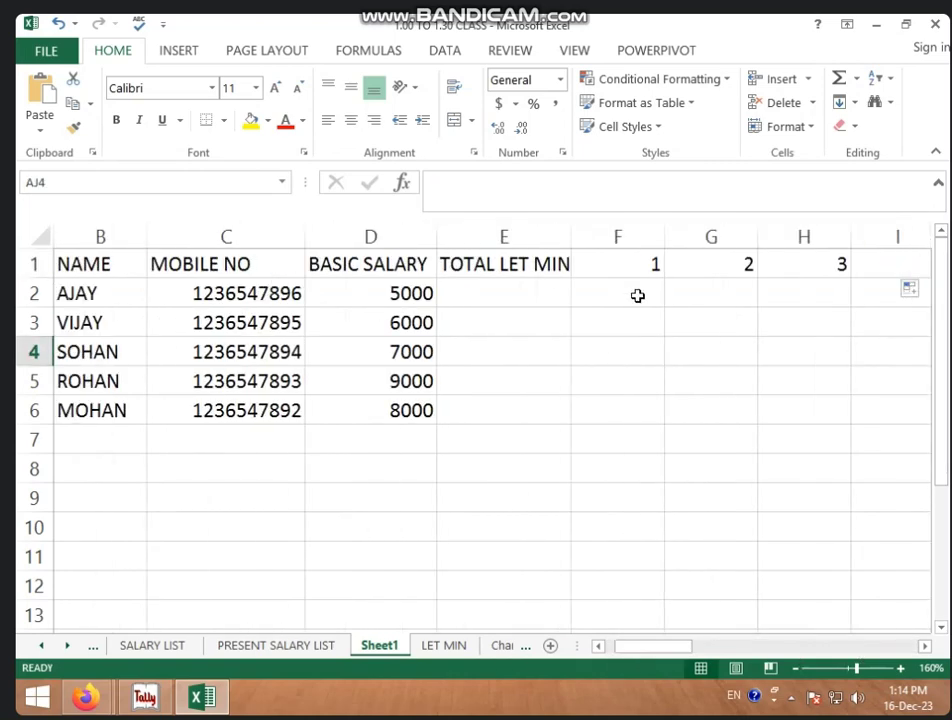
Step: Enter late minutes 2, 3, 2, 4 and 1 in F2:F6
{"action": "left_click", "coordinate": [638, 296]}
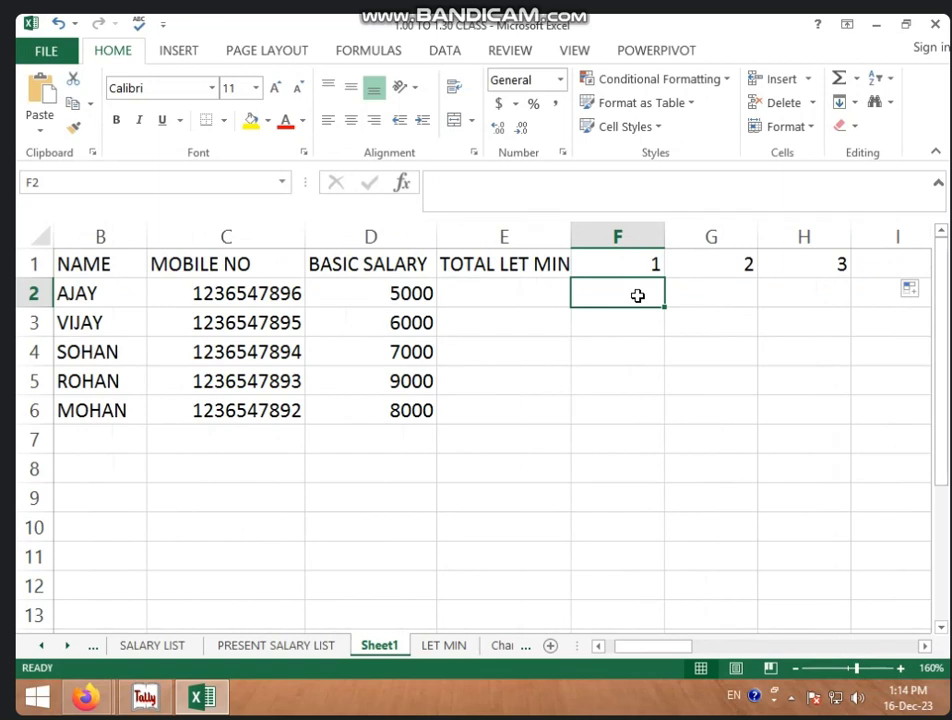
{"action": "type", "text": "2"}
{"action": "key", "text": "Return"}
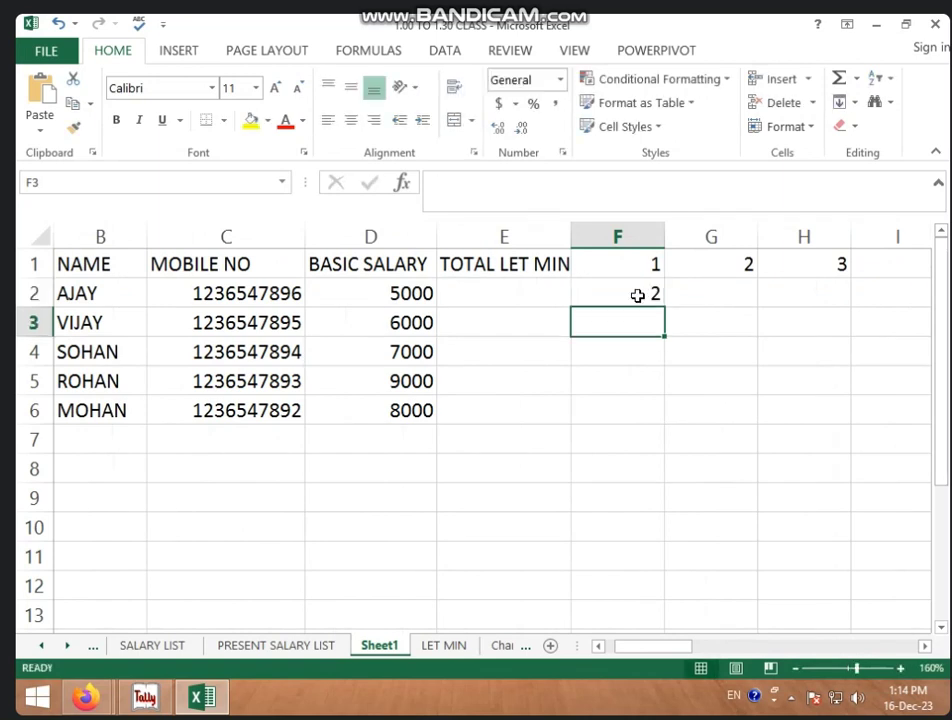
{"action": "type", "text": "3"}
{"action": "key", "text": "Return"}
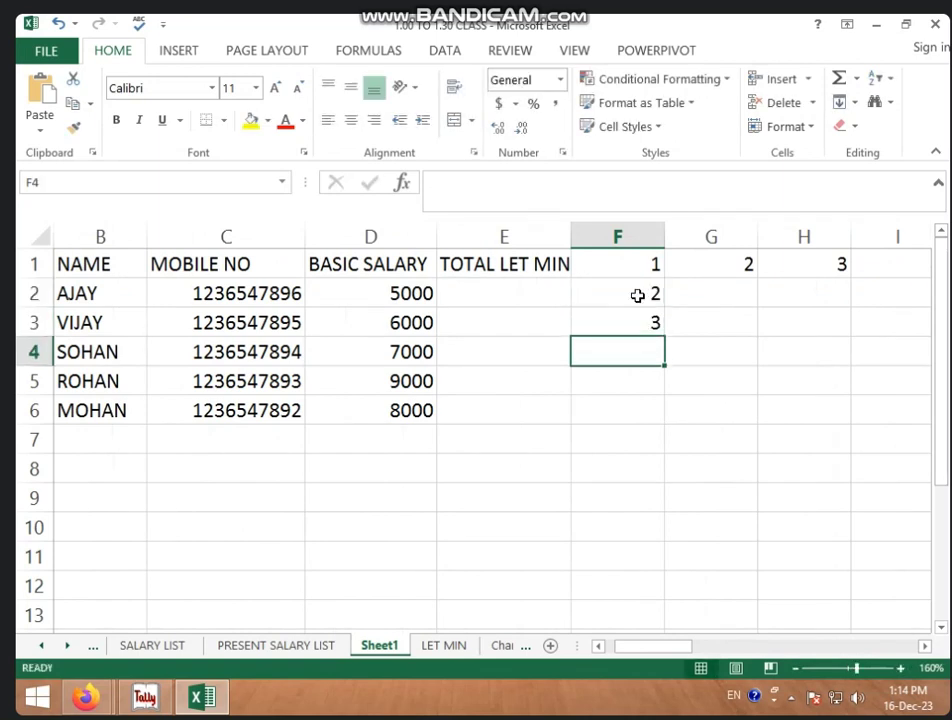
{"action": "type", "text": "2"}
{"action": "key", "text": "Return"}
{"action": "type", "text": "4"}
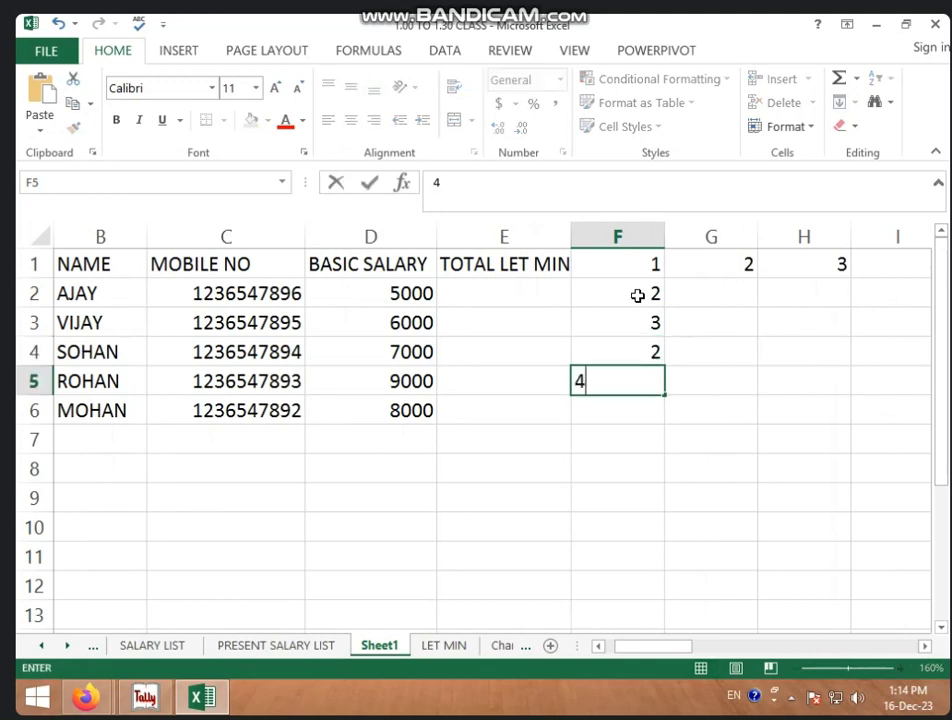
{"action": "key", "text": "Return"}
{"action": "type", "text": "1"}
{"action": "key", "text": "Return"}
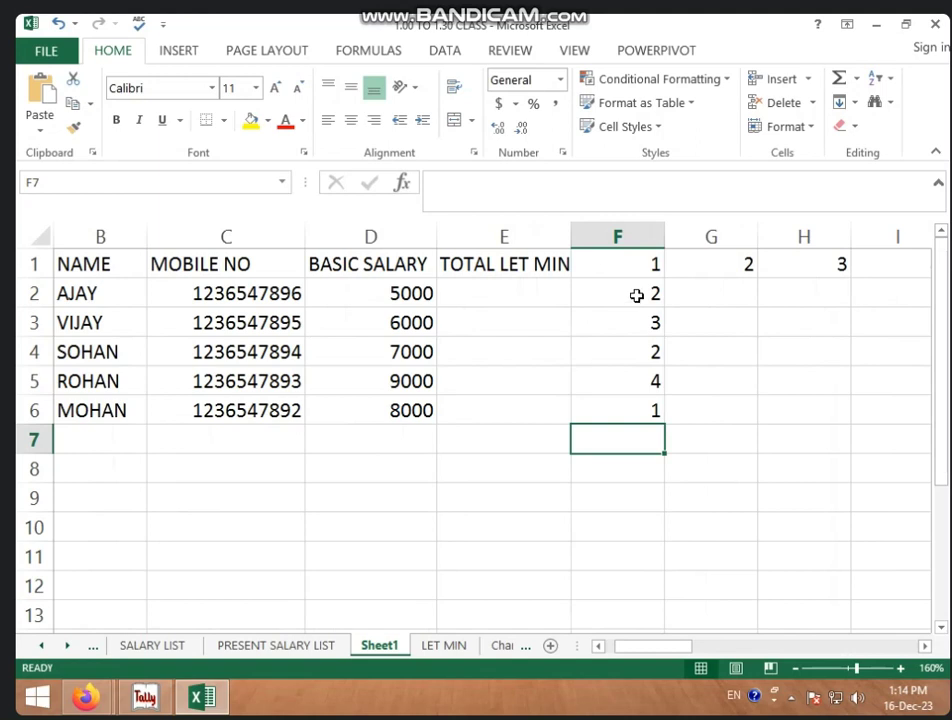
Step: Copy the F2:F6 values across every day column through AJ
{"action": "left_click_drag", "start_coordinate": [636, 295], "coordinate": [643, 402]}
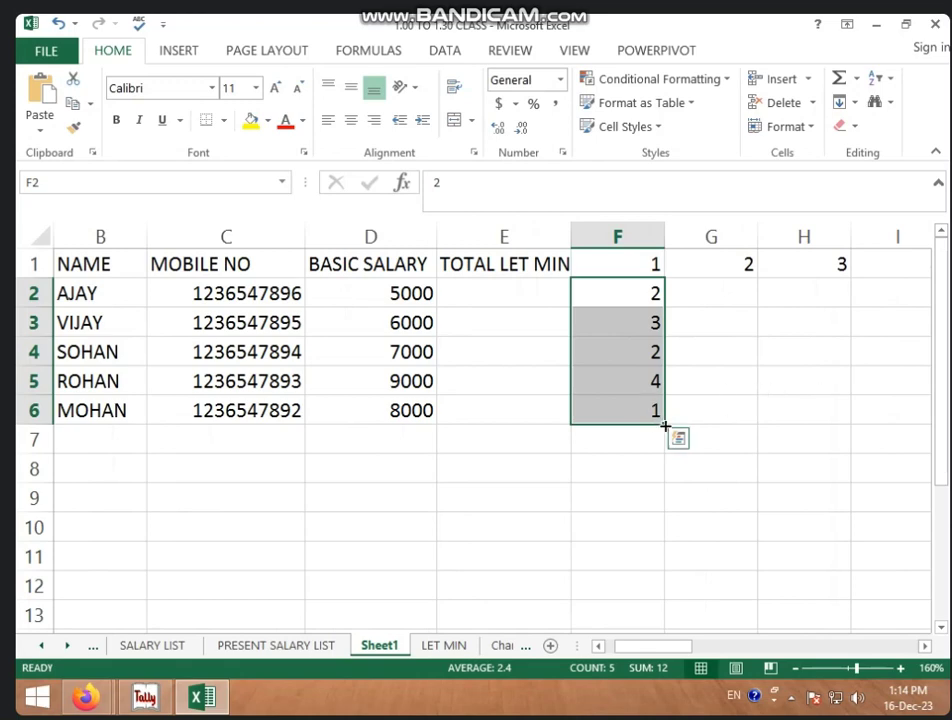
{"action": "mouse_move", "coordinate": [664, 426]}
{"action": "left_mouse_down"}
{"action": "mouse_move", "coordinate": [948, 415]}
{"action": "mouse_move", "coordinate": [865, 418]}
{"action": "left_mouse_up"}
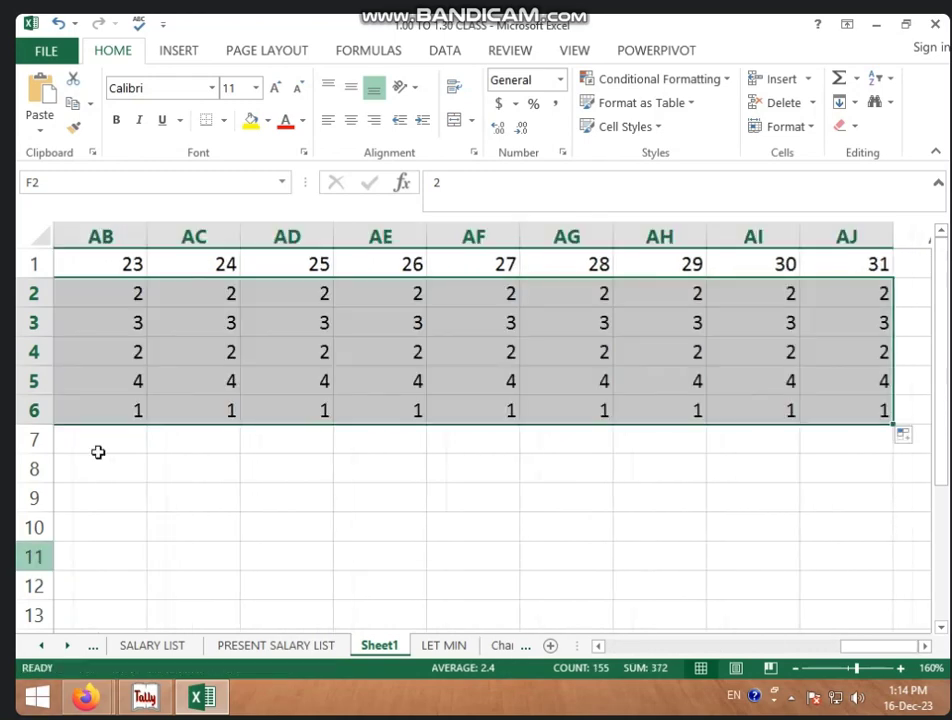
{"action": "left_click", "coordinate": [643, 531]}
{"action": "left_click_drag", "start_coordinate": [865, 647], "coordinate": [650, 654]}
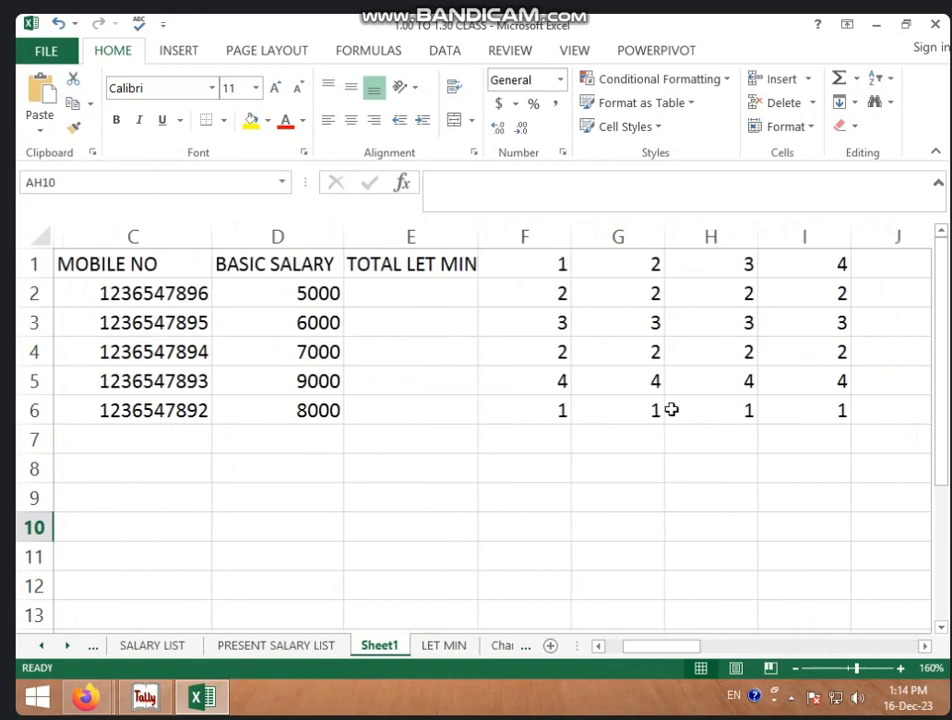
{"action": "left_click", "coordinate": [650, 407]}
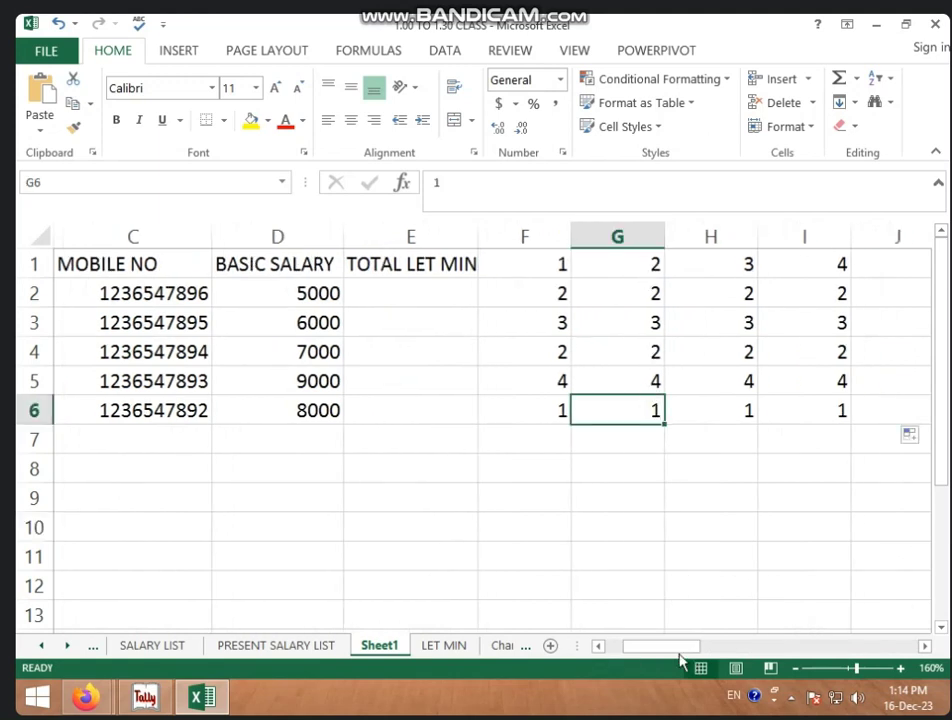
Step: Change the day 2 late minutes to 8 in G6, 5 in G4 and 10 in G2
{"action": "left_click_drag", "start_coordinate": [680, 656], "coordinate": [637, 654]}
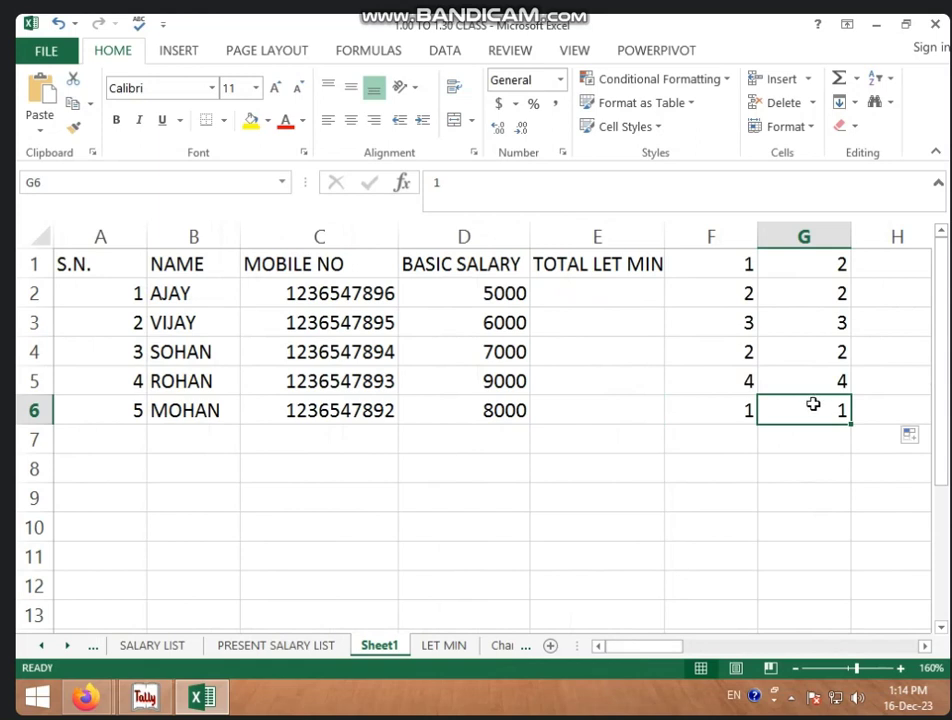
{"action": "type", "text": "8"}
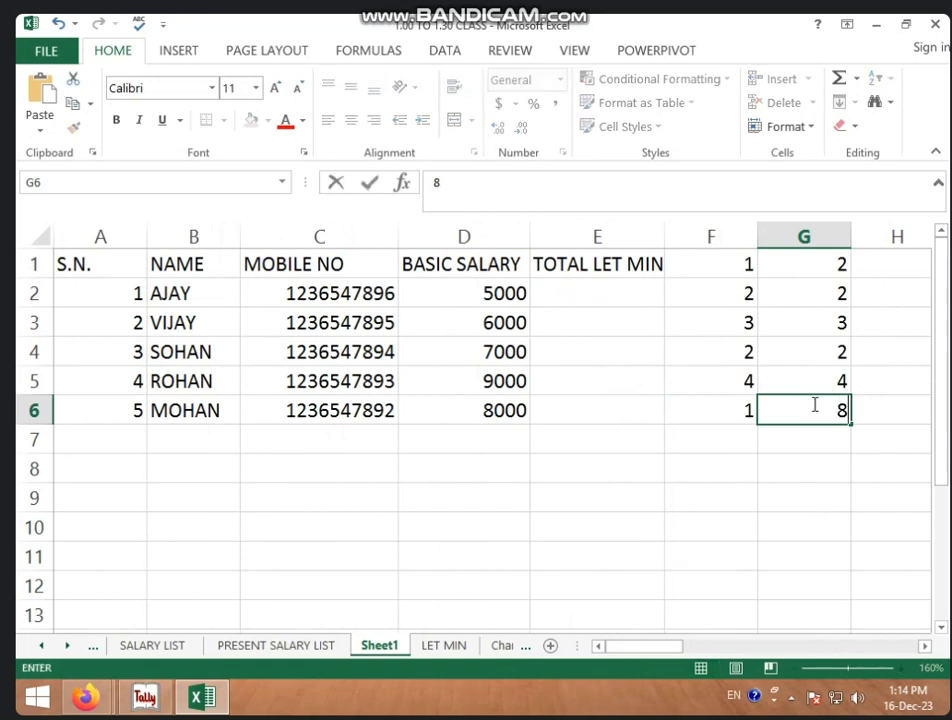
{"action": "left_click", "coordinate": [818, 353]}
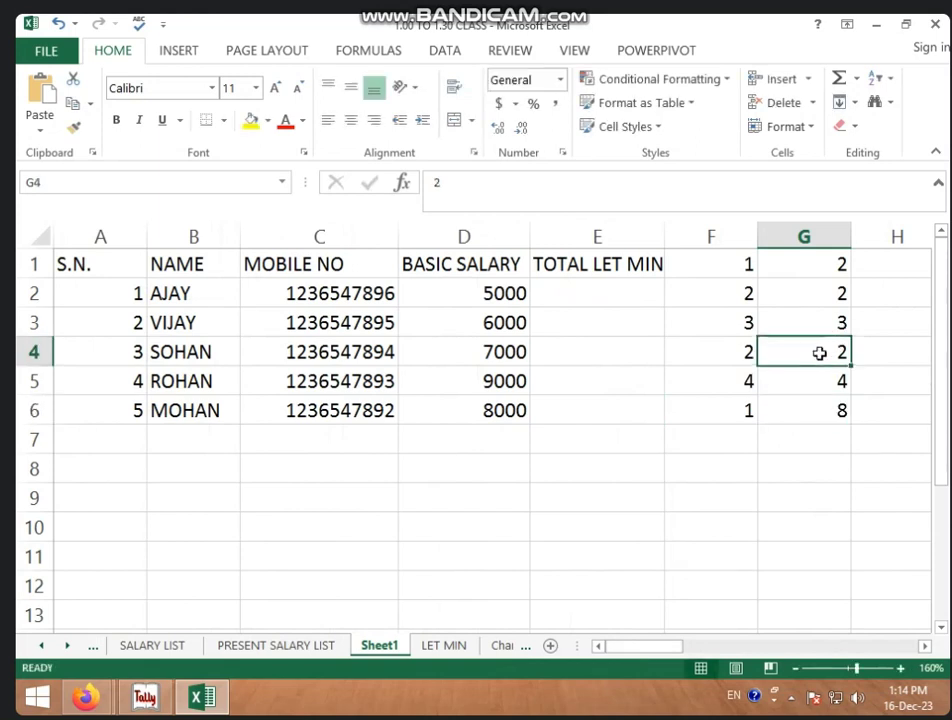
{"action": "type", "text": "5"}
{"action": "left_click", "coordinate": [835, 294]}
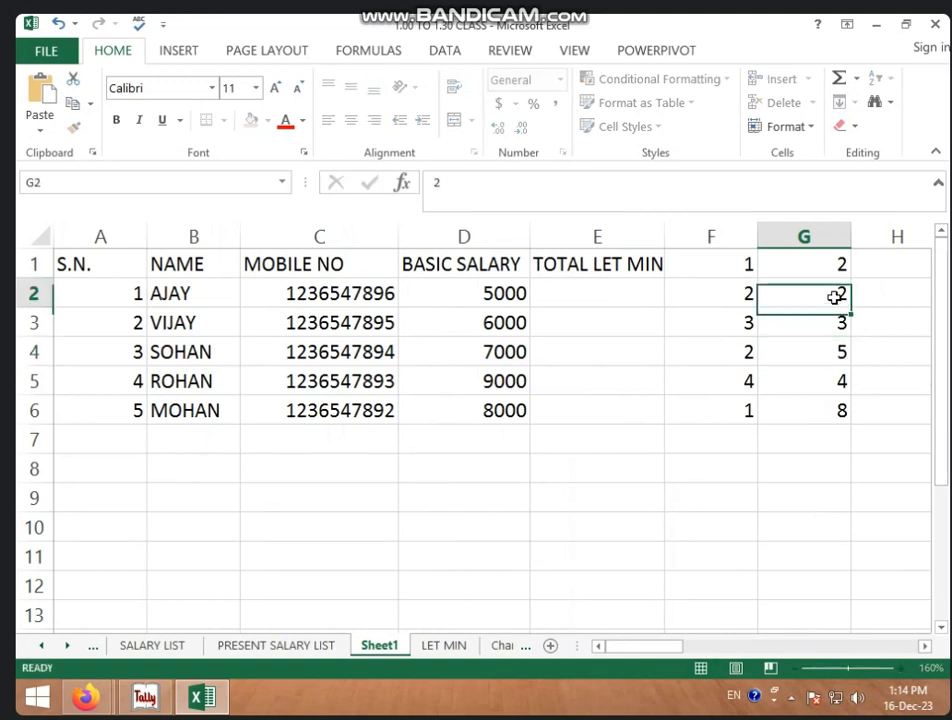
{"action": "type", "text": "10"}
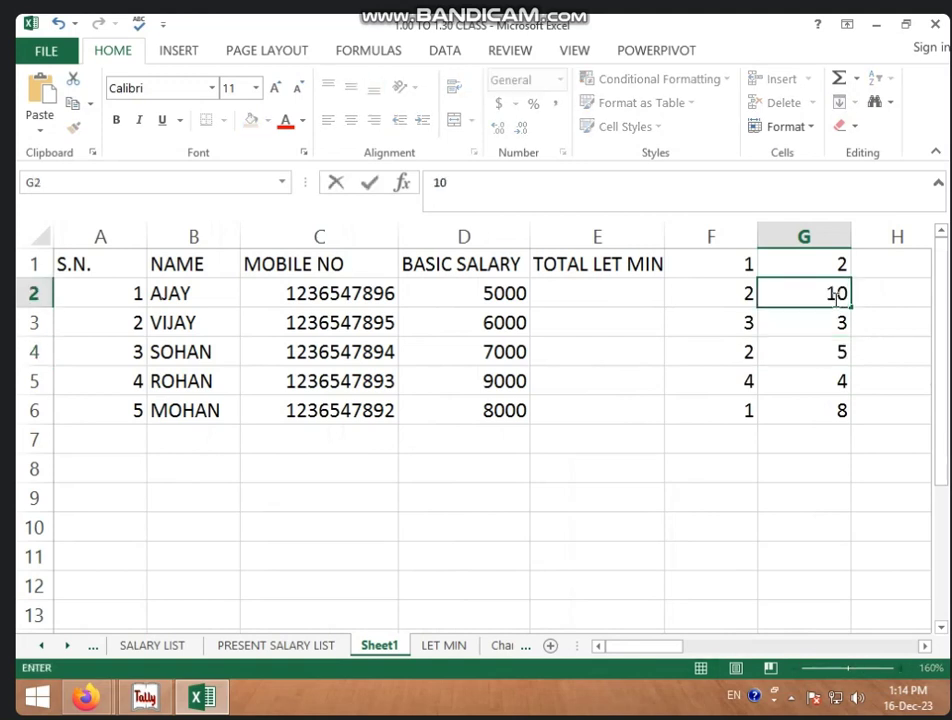
{"action": "left_click", "coordinate": [814, 344]}
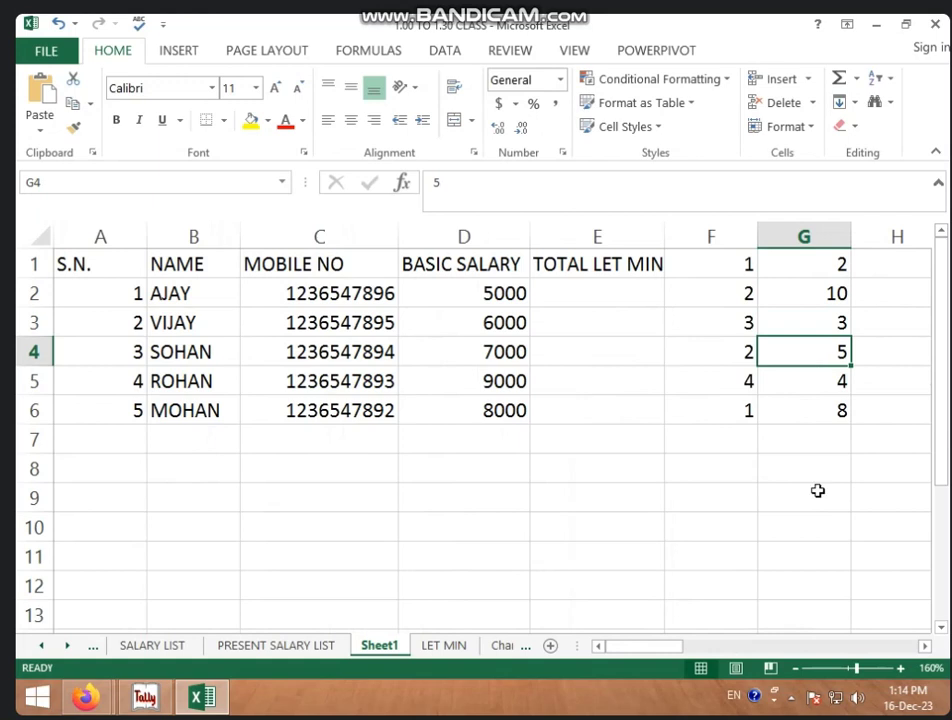
{"action": "left_click", "coordinate": [730, 233]}
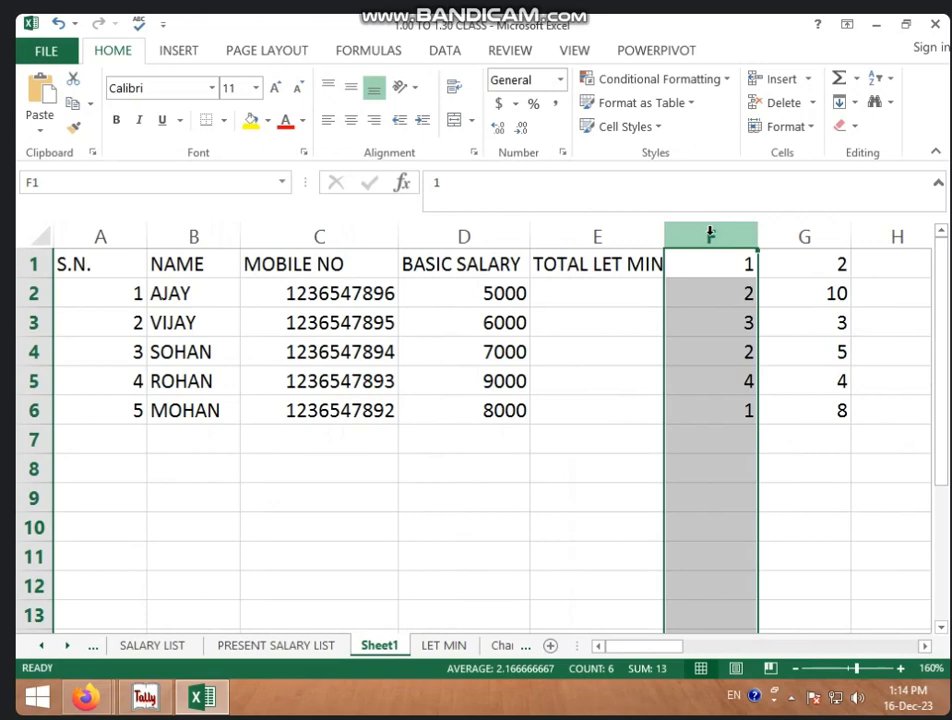
Step: Narrow all day columns F through AJ and slightly widen the TOTAL LET MIN column E
{"action": "left_click_drag", "start_coordinate": [710, 233], "coordinate": [709, 231]}
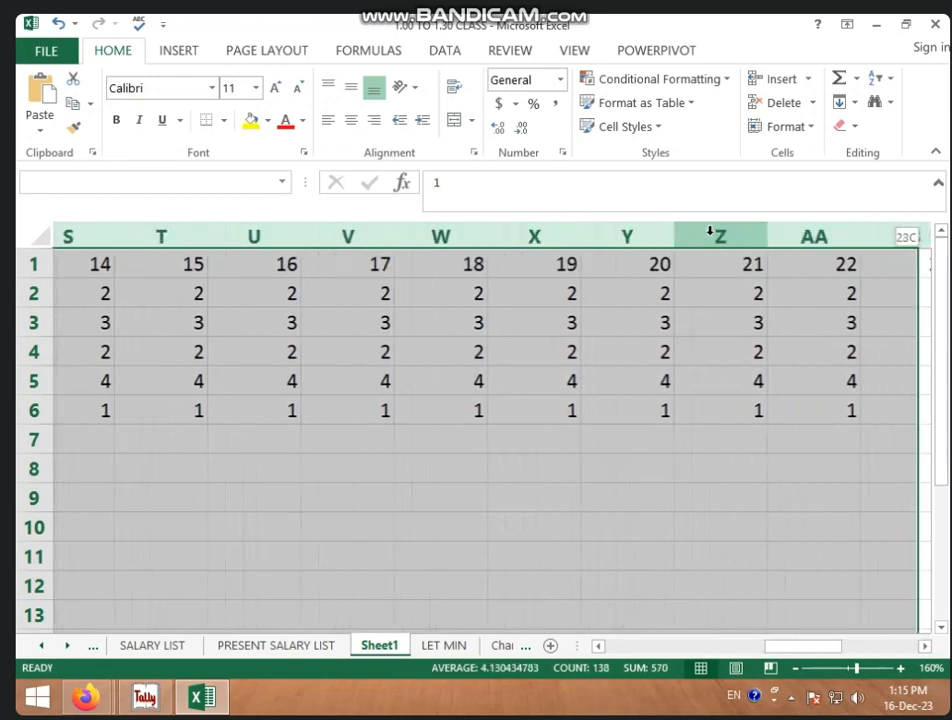
{"action": "left_click_drag", "start_coordinate": [709, 231], "coordinate": [709, 231]}
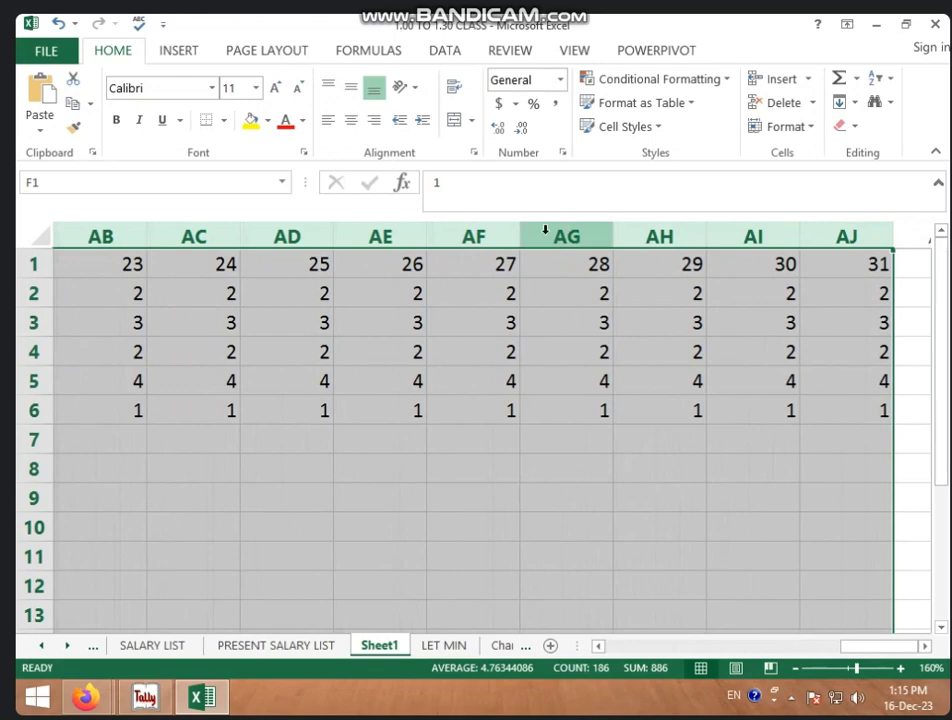
{"action": "left_click_drag", "start_coordinate": [519, 238], "coordinate": [477, 238]}
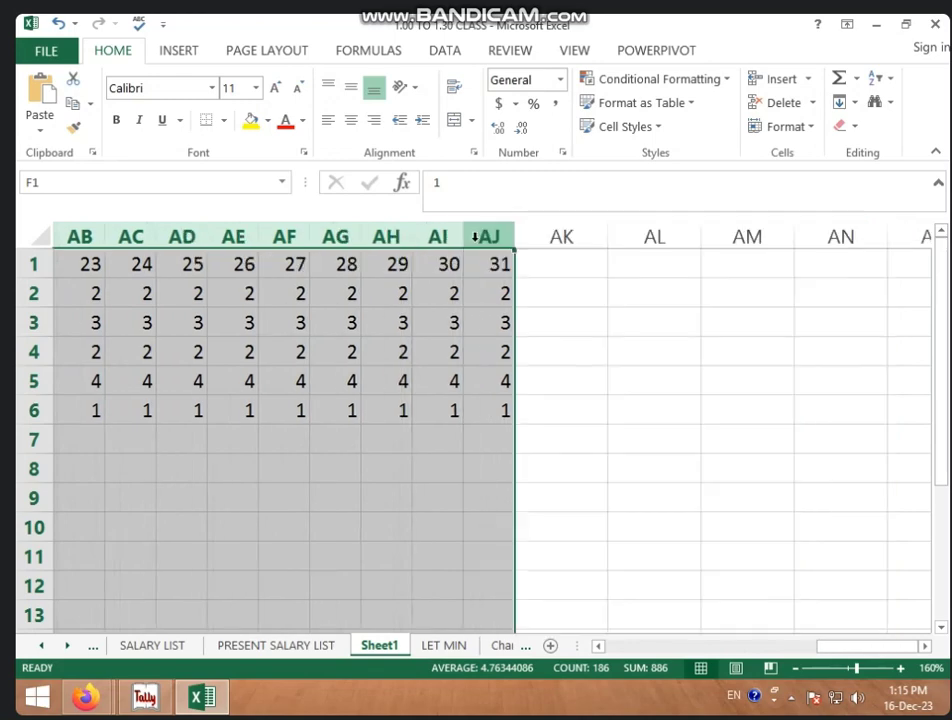
{"action": "left_click", "coordinate": [757, 500]}
{"action": "left_click_drag", "start_coordinate": [840, 652], "coordinate": [636, 652]}
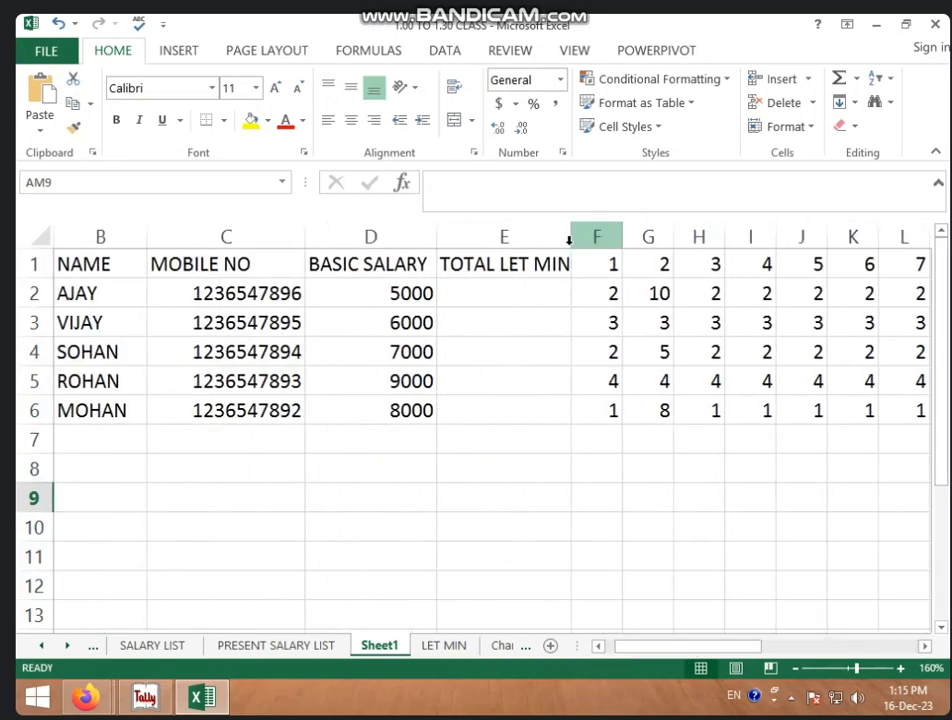
{"action": "left_click_drag", "start_coordinate": [575, 242], "coordinate": [584, 242]}
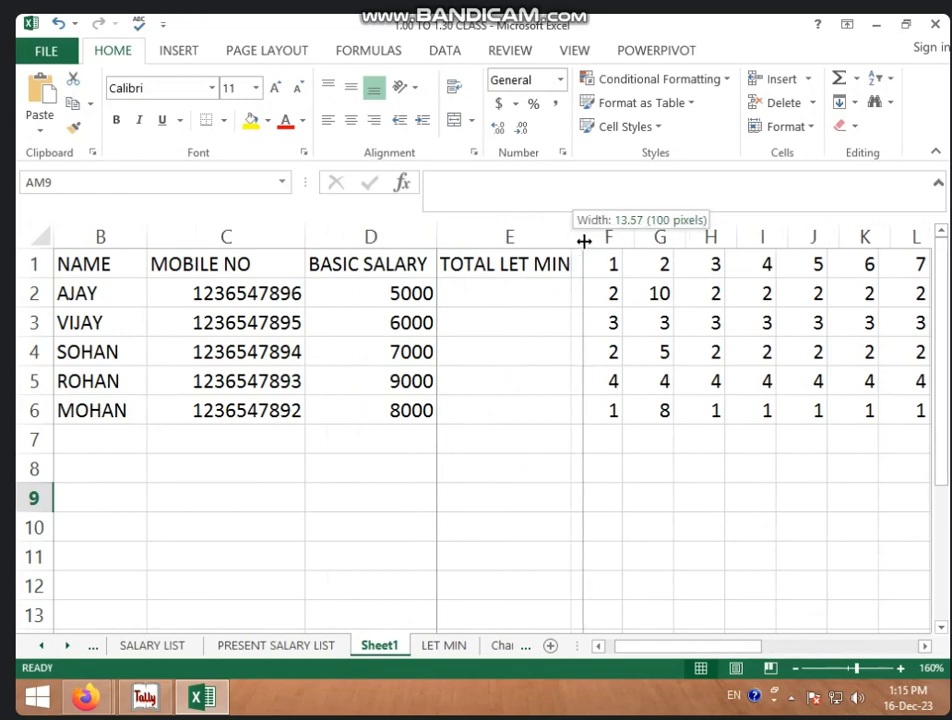
{"action": "left_click", "coordinate": [530, 290]}
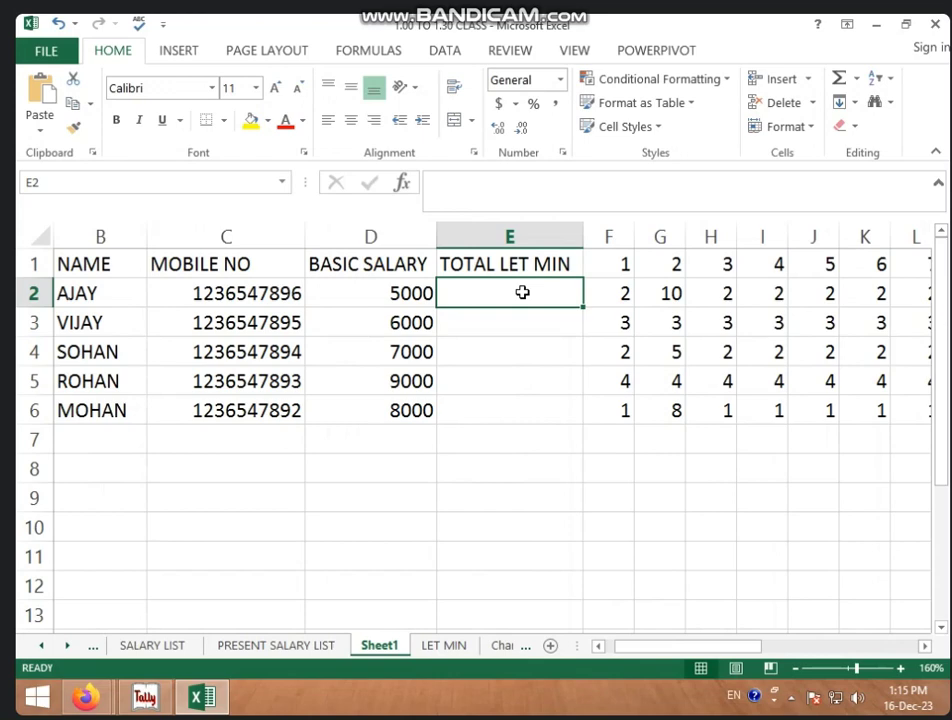
Step: Enter =SUM(F2:AJ2) in E2 to total AJAY's late minutes
{"action": "type", "text": "=SU"}
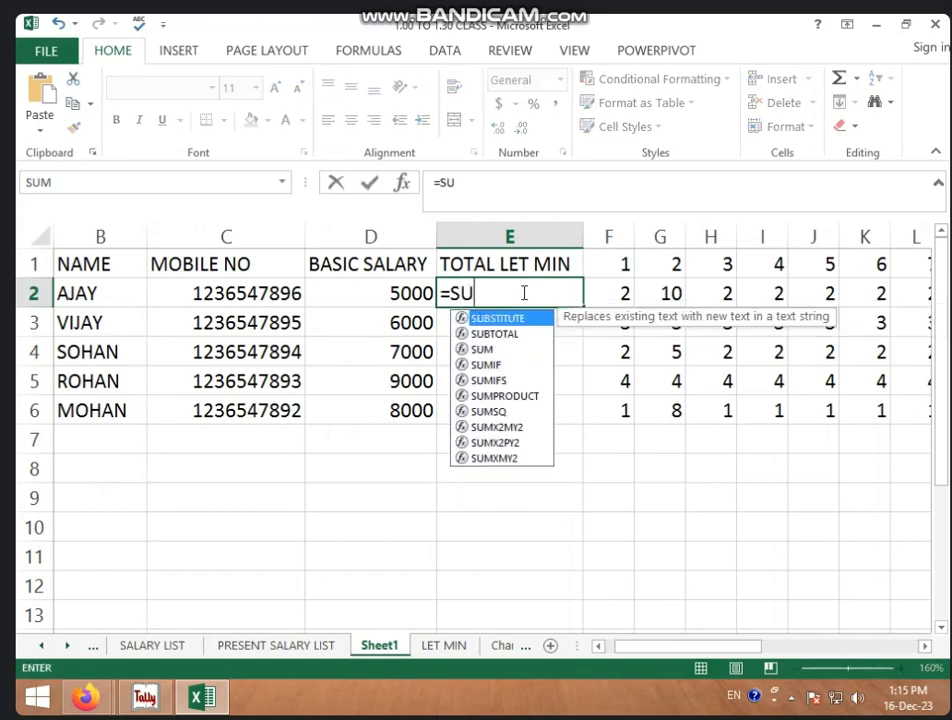
{"action": "type", "text": "M("}
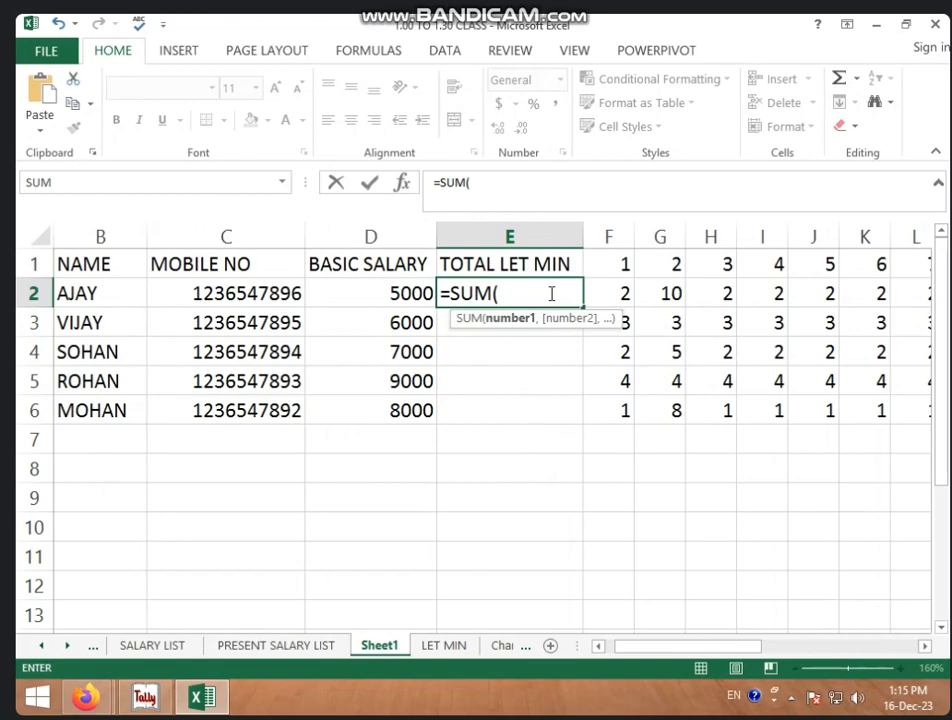
{"action": "left_click", "coordinate": [618, 292]}
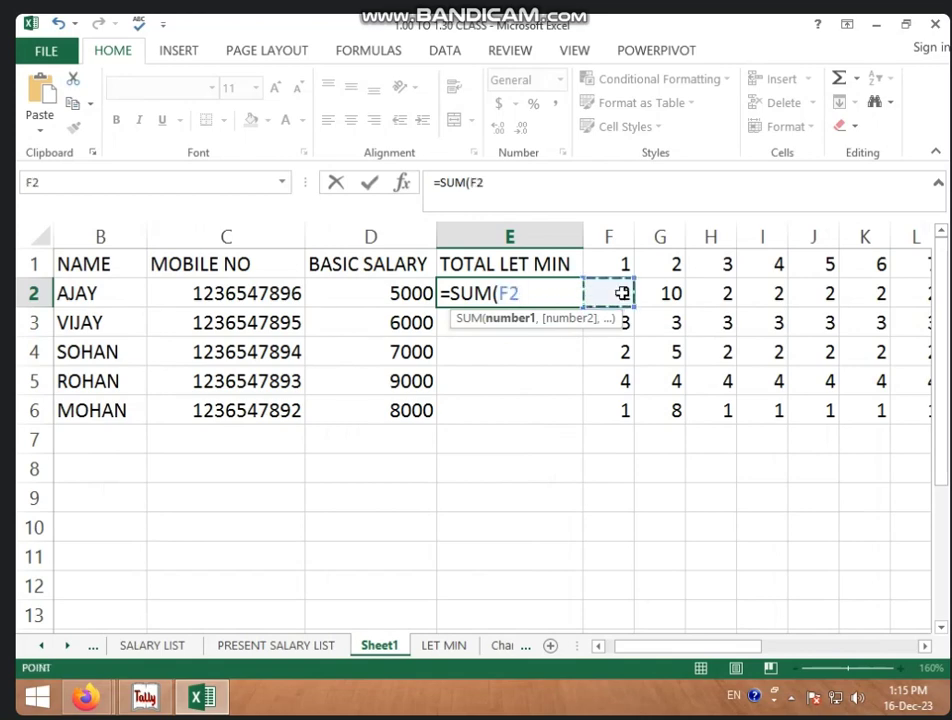
{"action": "key", "text": "shift+Right"}
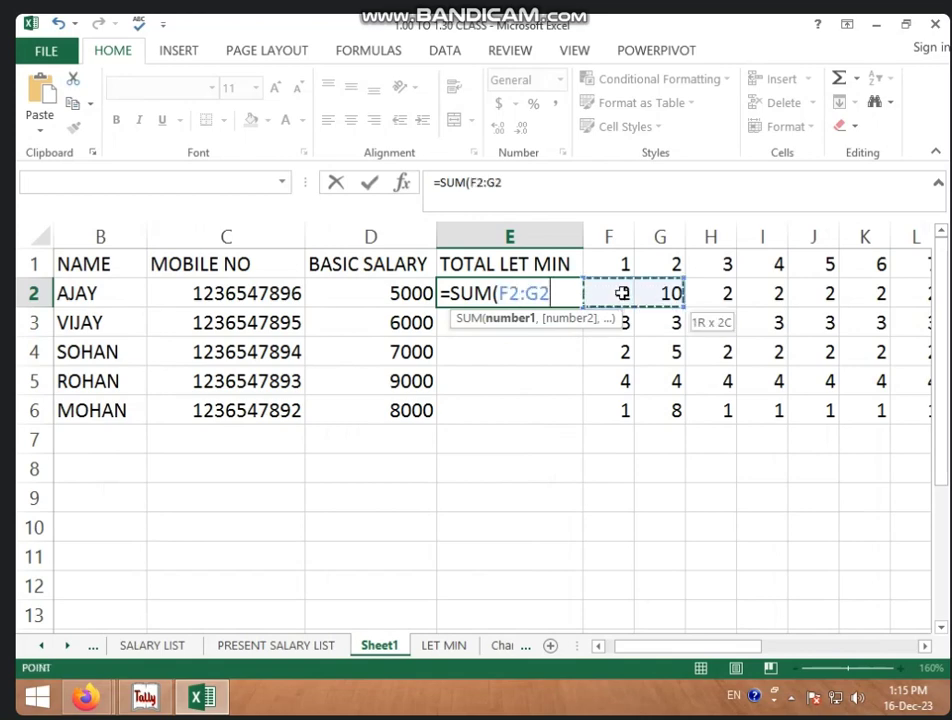
{"action": "key", "text": "shift+Right"}
{"action": "key", "text": "shift+Right"}
{"action": "key", "text": "shift+Right"}
{"action": "key", "text": "shift+Right"}
{"action": "key", "text": "shift+Right"}
{"action": "key", "text": "shift+Right"}
{"action": "key", "text": "shift+Right"}
{"action": "key", "text": "shift+Right"}
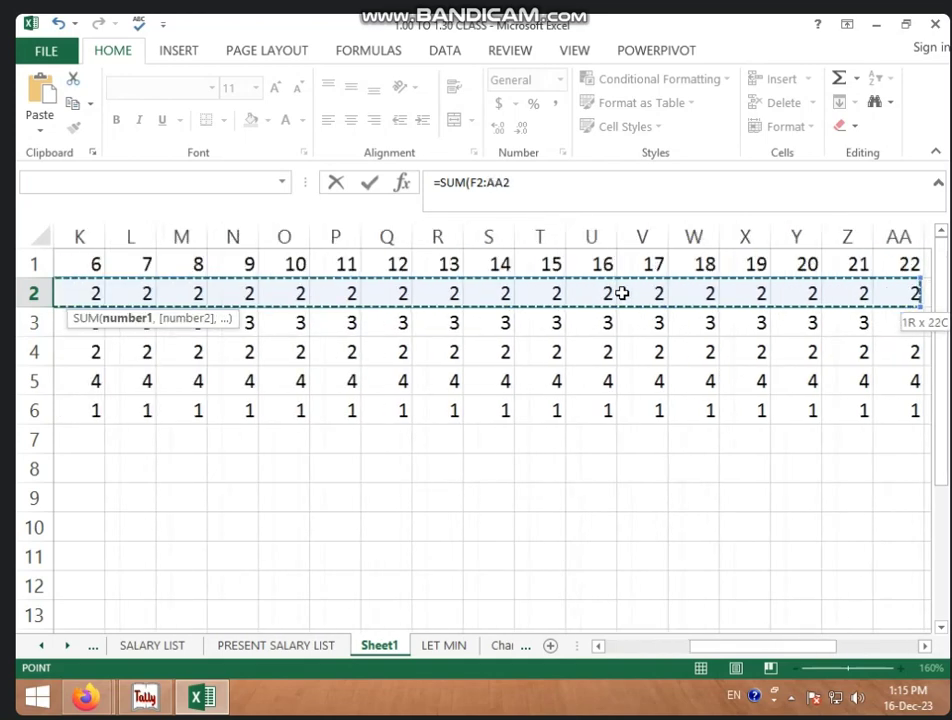
{"action": "key", "text": "shift+Right"}
{"action": "key", "text": "shift+Right"}
{"action": "key", "text": "shift+Right"}
{"action": "key", "text": "shift+Right"}
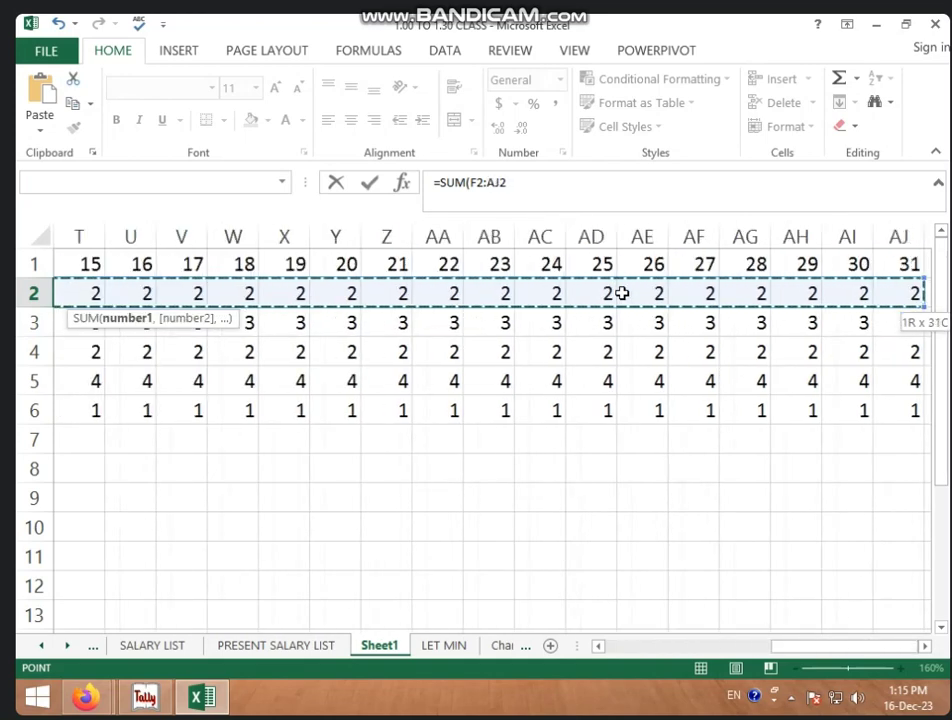
{"action": "type", "text": ")"}
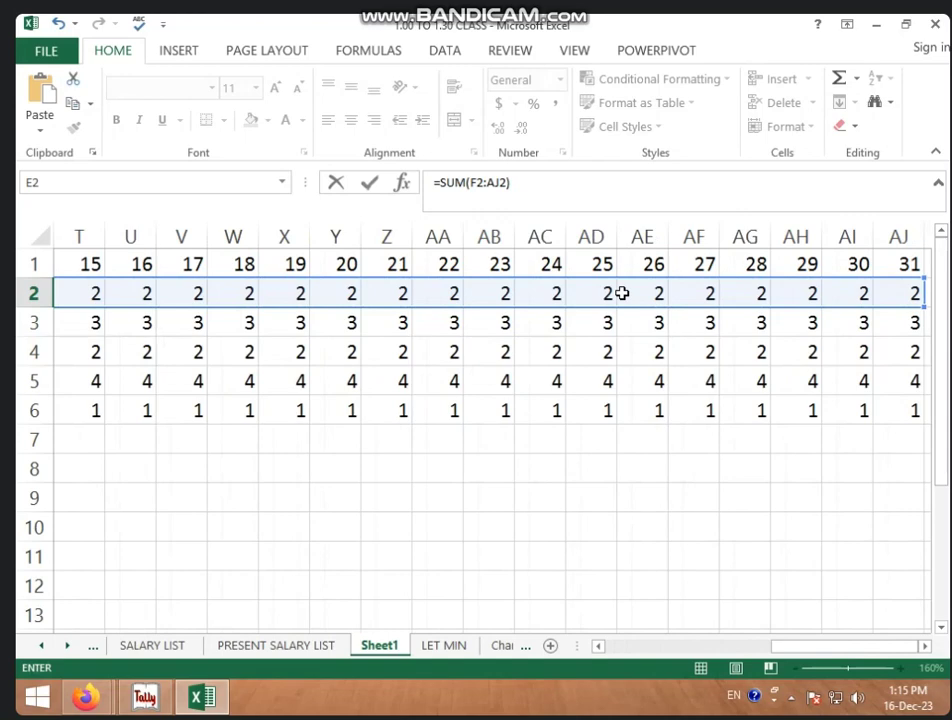
{"action": "key", "text": "Return"}
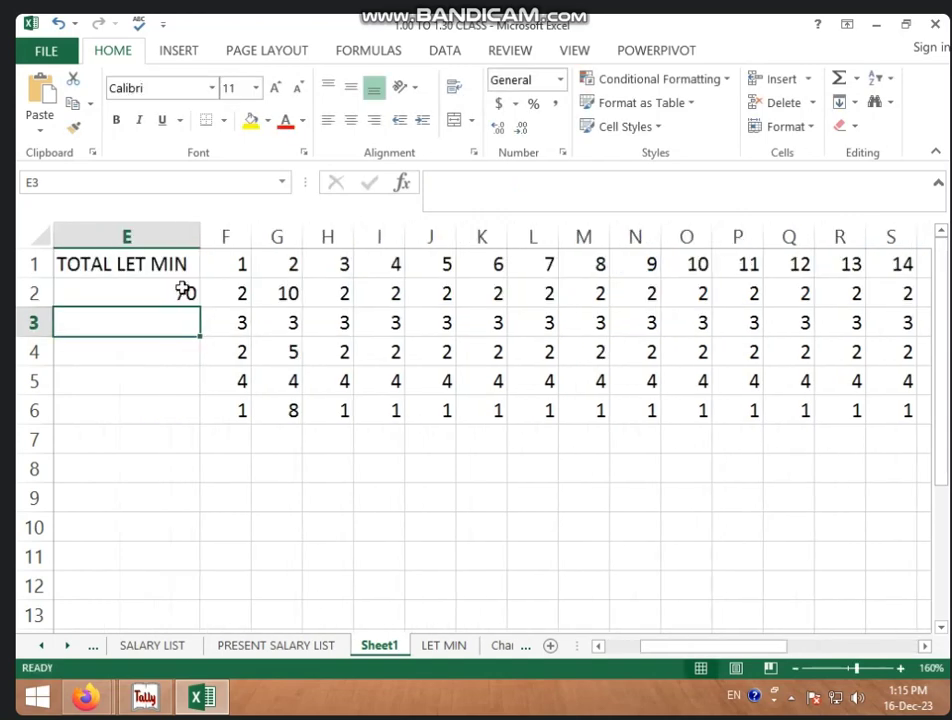
Step: Fill the SUM formula down to E6, giving totals 70, 93, 65, 124 and 38
{"action": "left_click", "coordinate": [190, 292]}
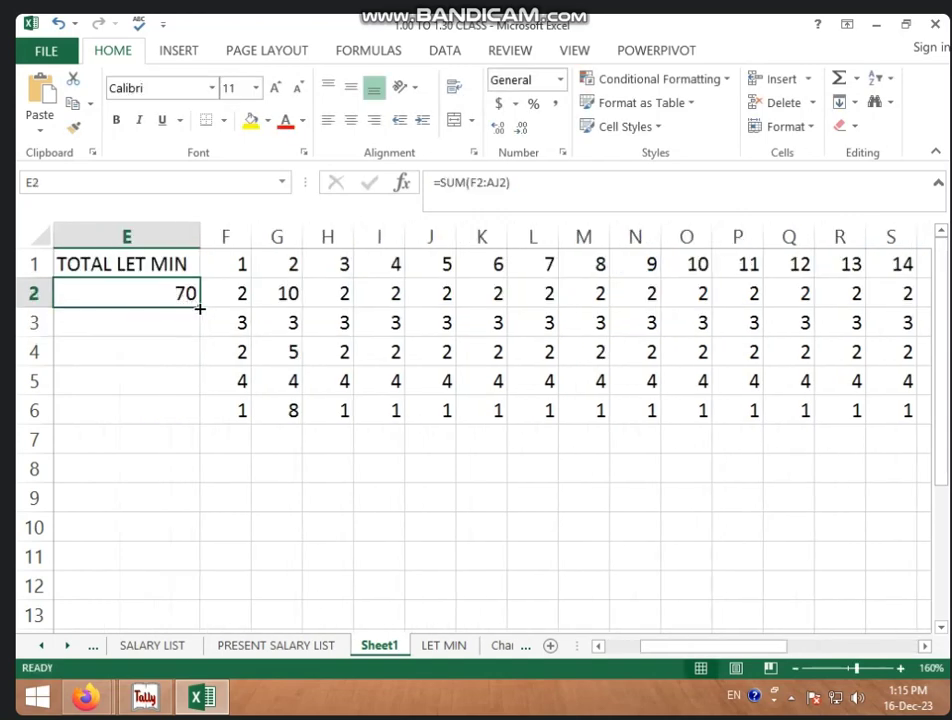
{"action": "left_click_drag", "start_coordinate": [199, 307], "coordinate": [177, 420]}
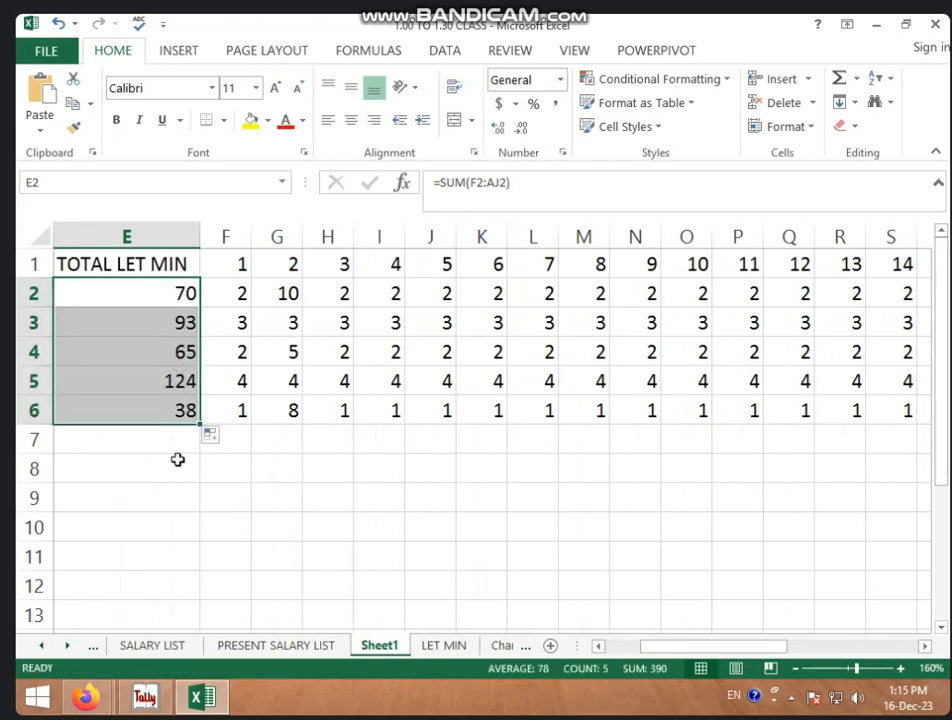
{"action": "left_click", "coordinate": [362, 474]}
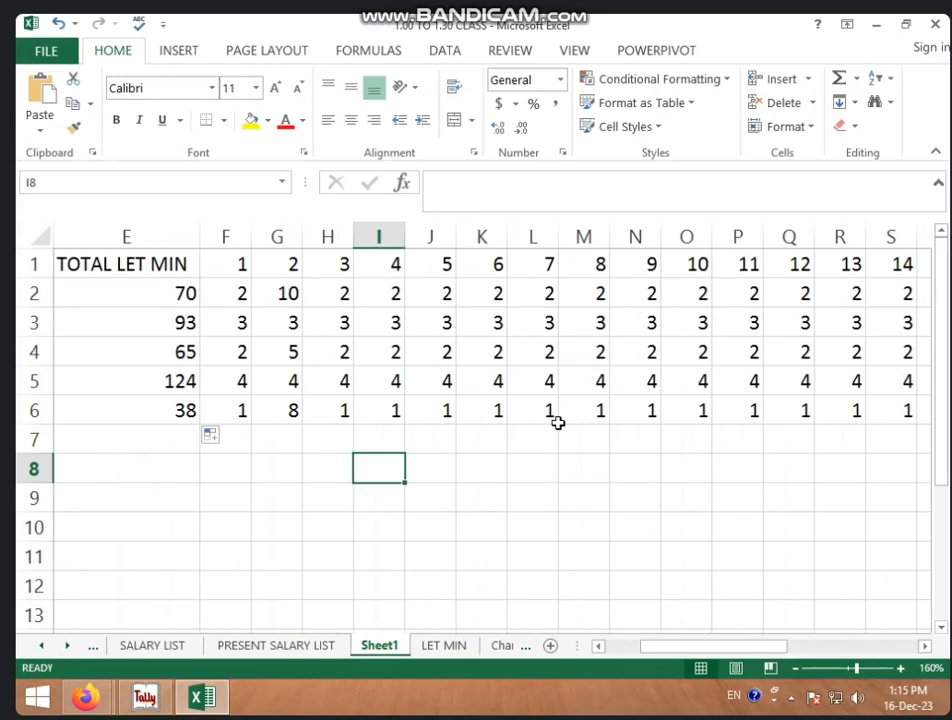
{"action": "left_click_drag", "start_coordinate": [685, 646], "coordinate": [631, 648]}
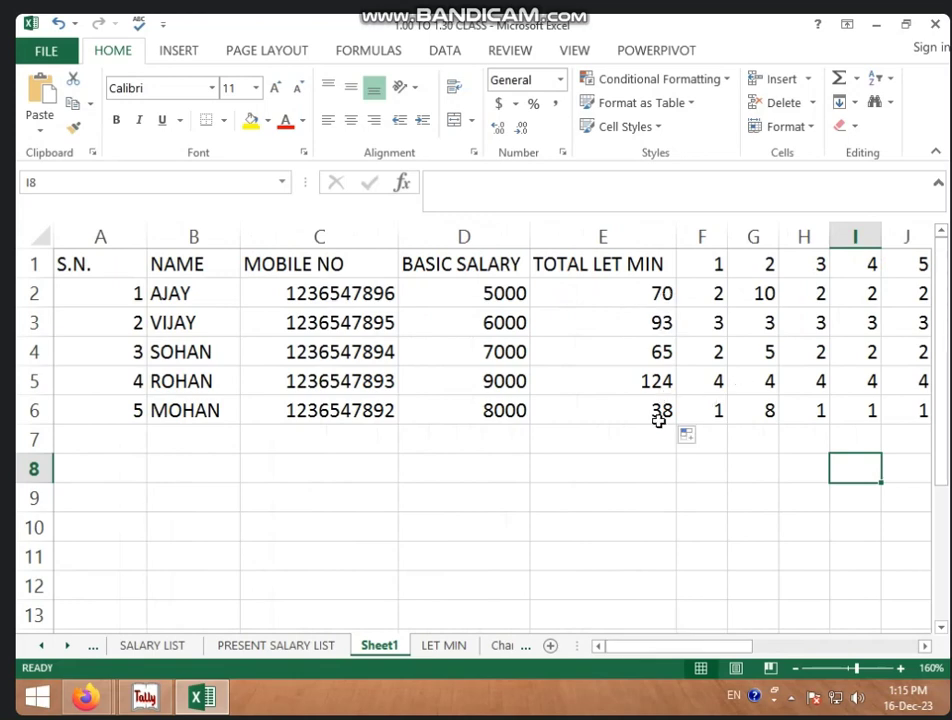
{"action": "left_click", "coordinate": [644, 302]}
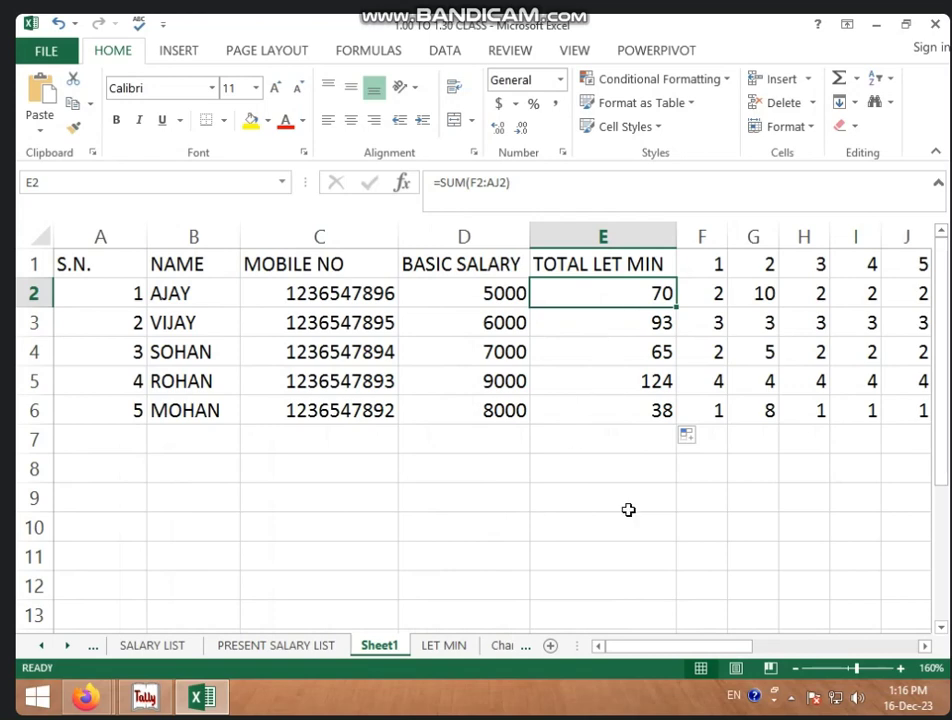
Step: Add a wrapped PER DAY SALARY heading in AK1
{"action": "left_click_drag", "start_coordinate": [640, 646], "coordinate": [815, 646]}
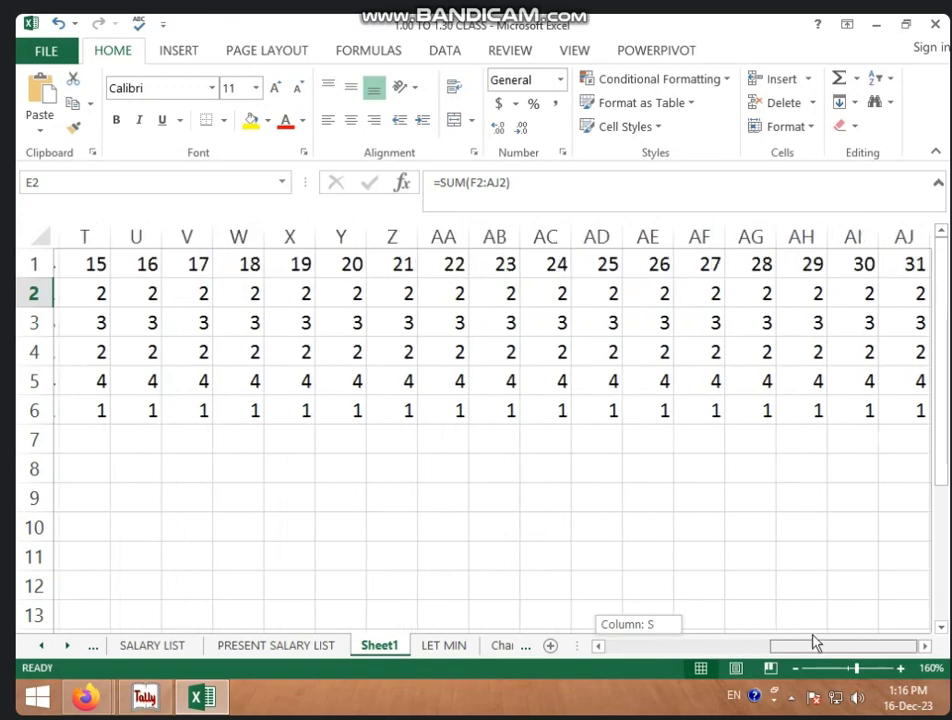
{"action": "left_click_drag", "start_coordinate": [851, 237], "coordinate": [899, 246]}
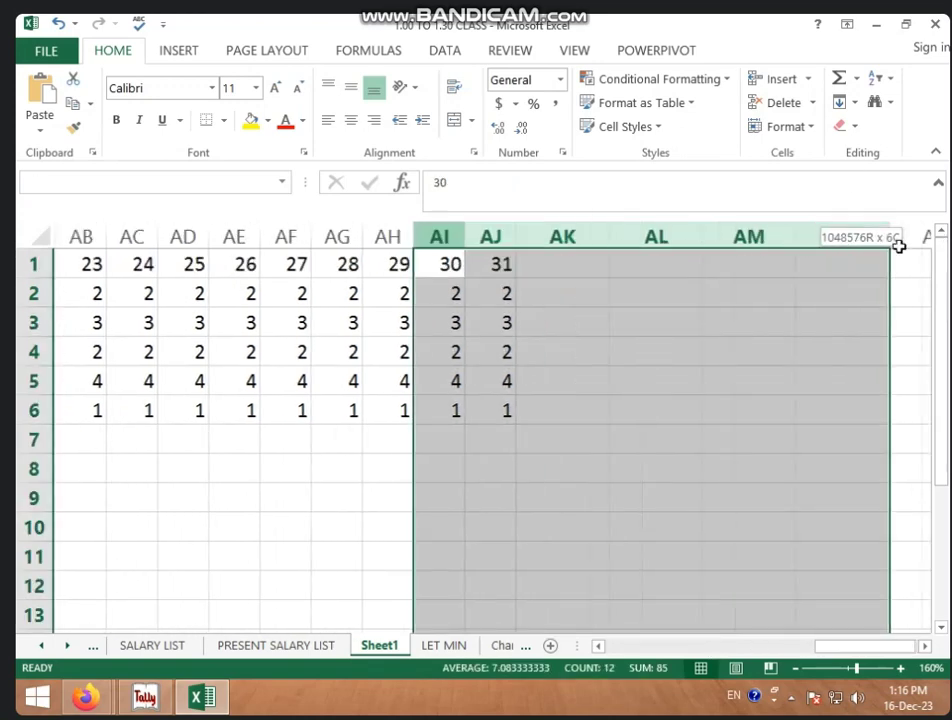
{"action": "left_click", "coordinate": [585, 350]}
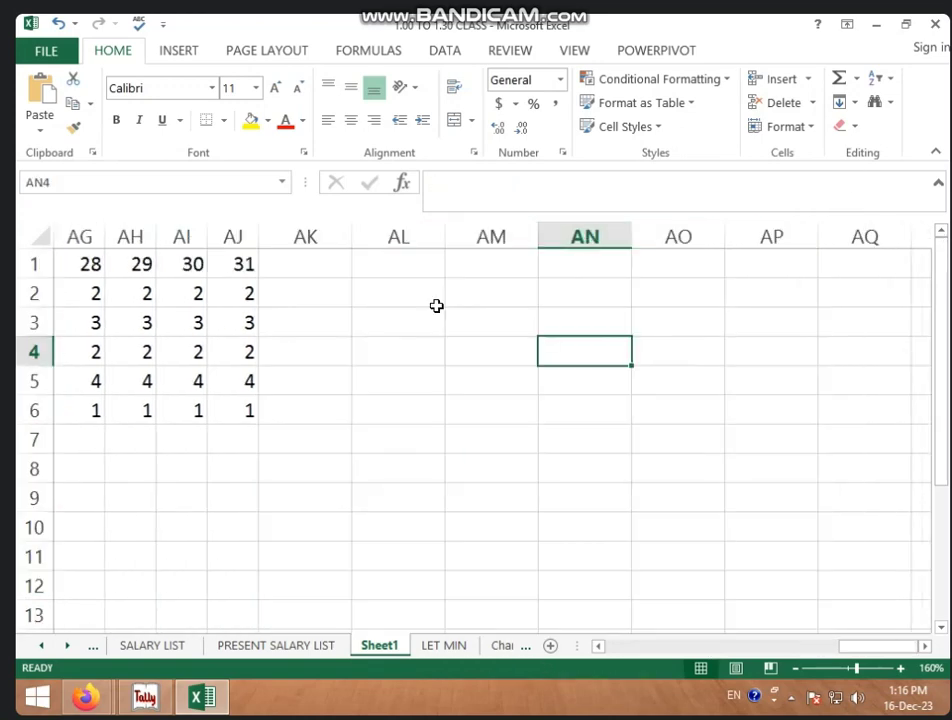
{"action": "left_click", "coordinate": [478, 272]}
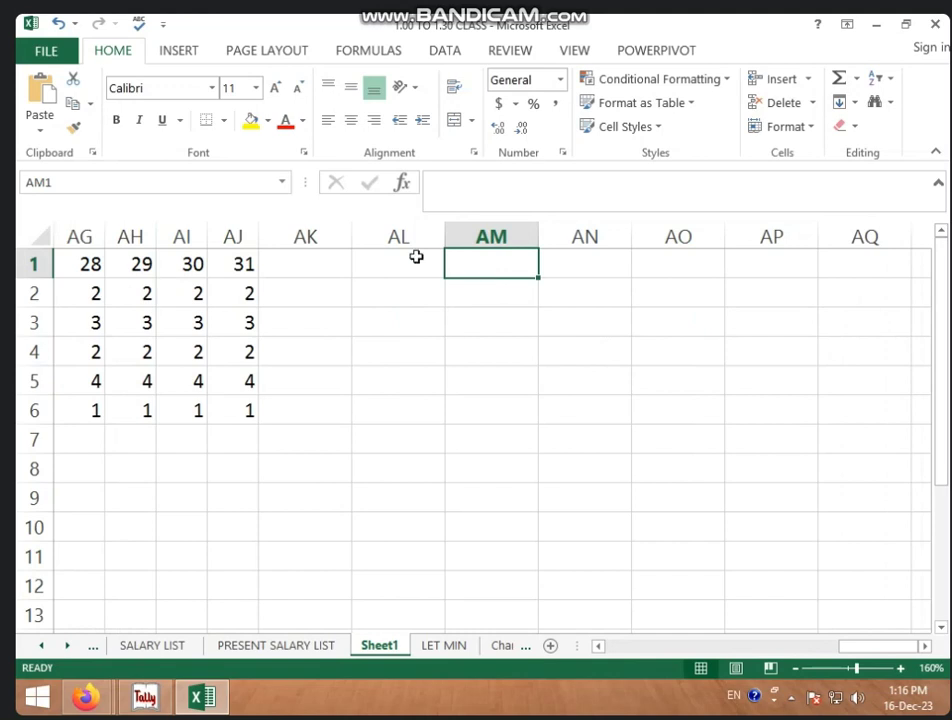
{"action": "left_click", "coordinate": [313, 262]}
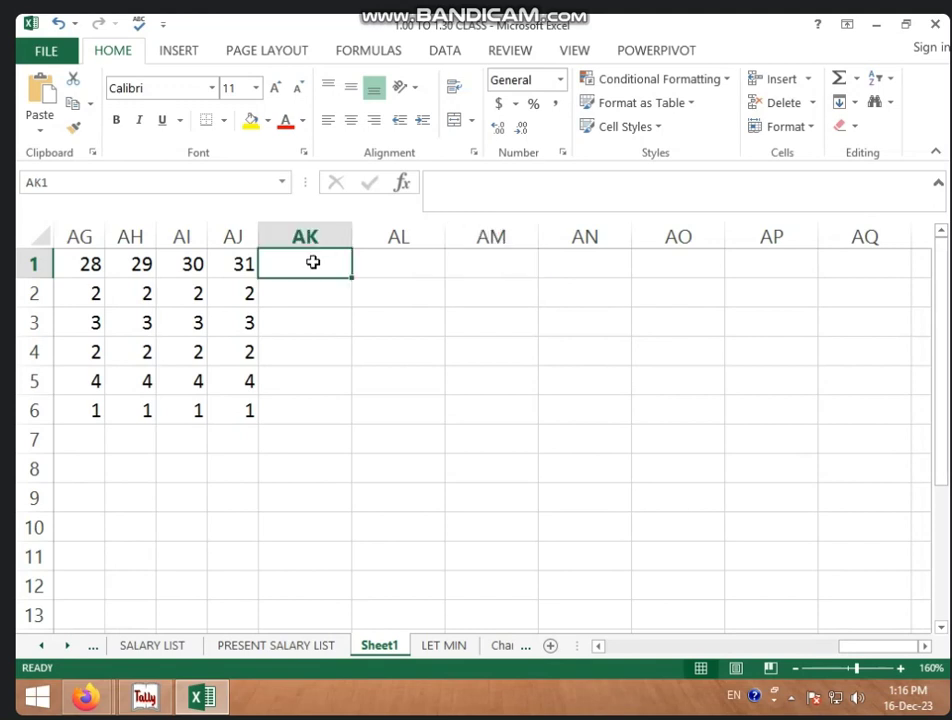
{"action": "type", "text": "PE"}
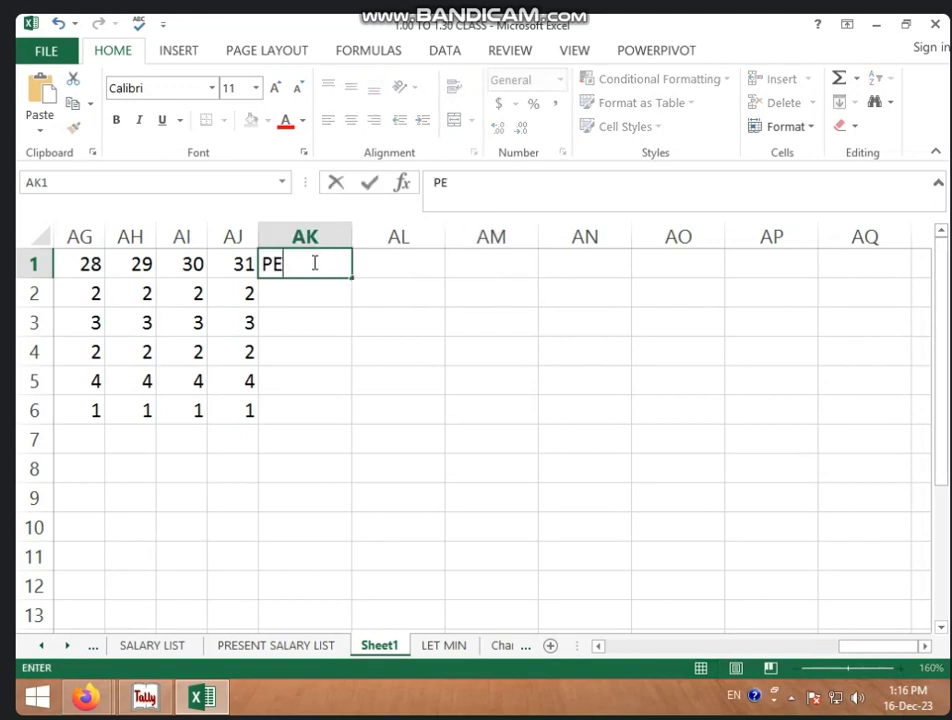
{"action": "type", "text": "R D"}
{"action": "type", "text": "AY SAL"}
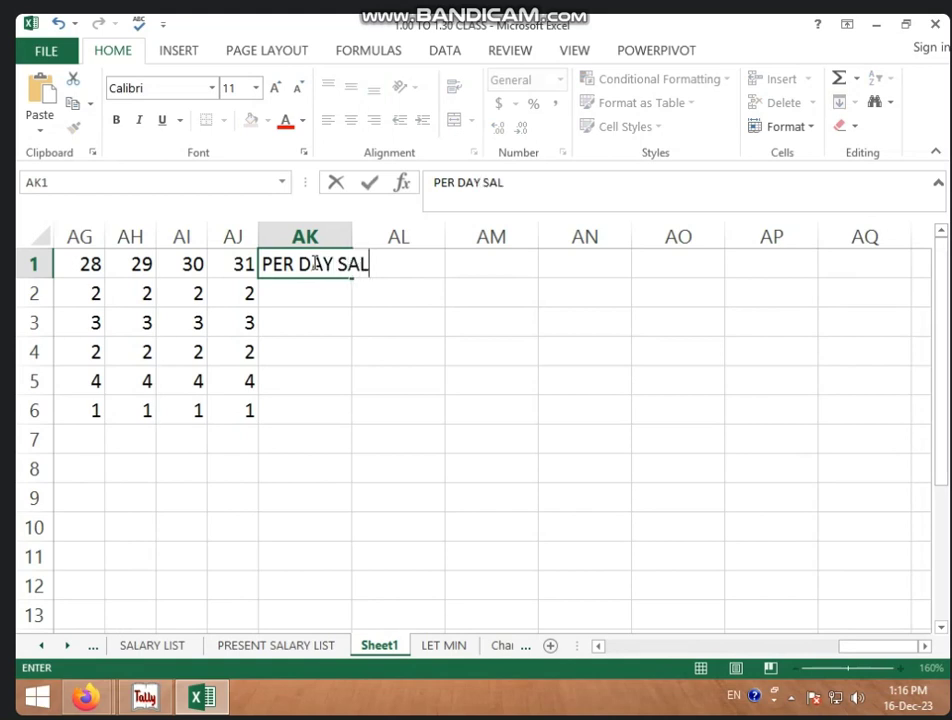
{"action": "type", "text": "ARY"}
{"action": "key", "text": "Return"}
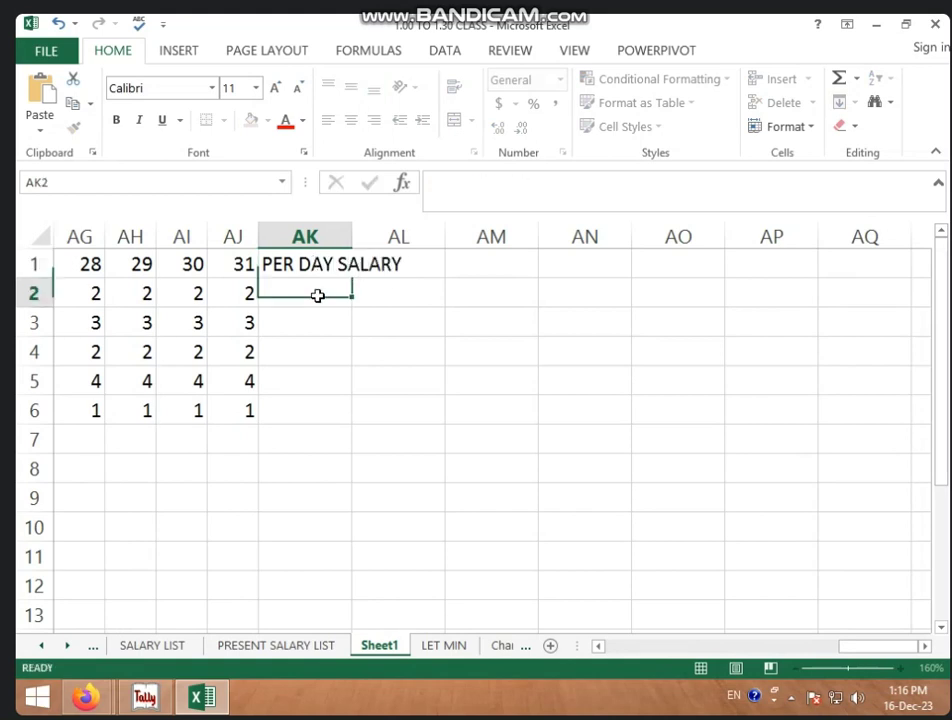
{"action": "left_click", "coordinate": [314, 265]}
{"action": "left_click", "coordinate": [455, 92]}
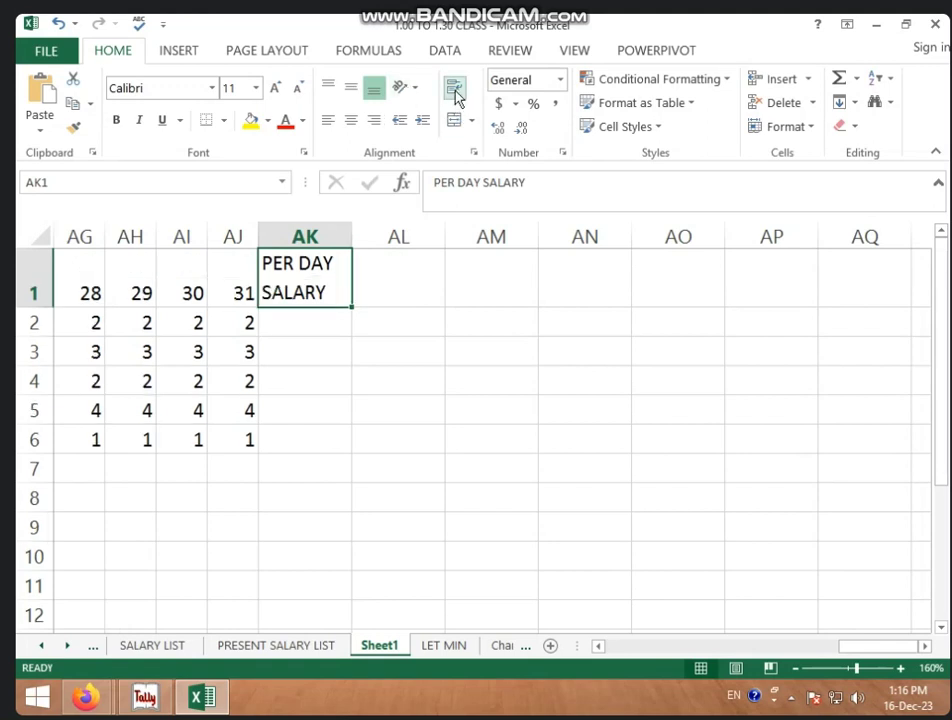
{"action": "left_click", "coordinate": [298, 320]}
Step: Add a wrapped WORK HOUR heading in AL1
{"action": "left_click", "coordinate": [390, 294]}
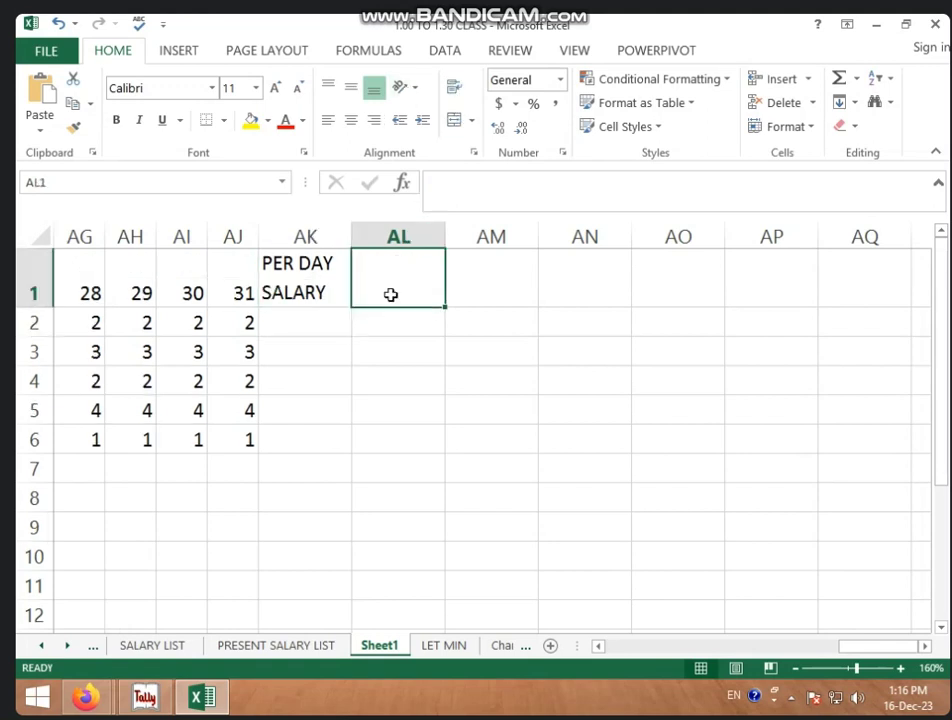
{"action": "type", "text": "WO"}
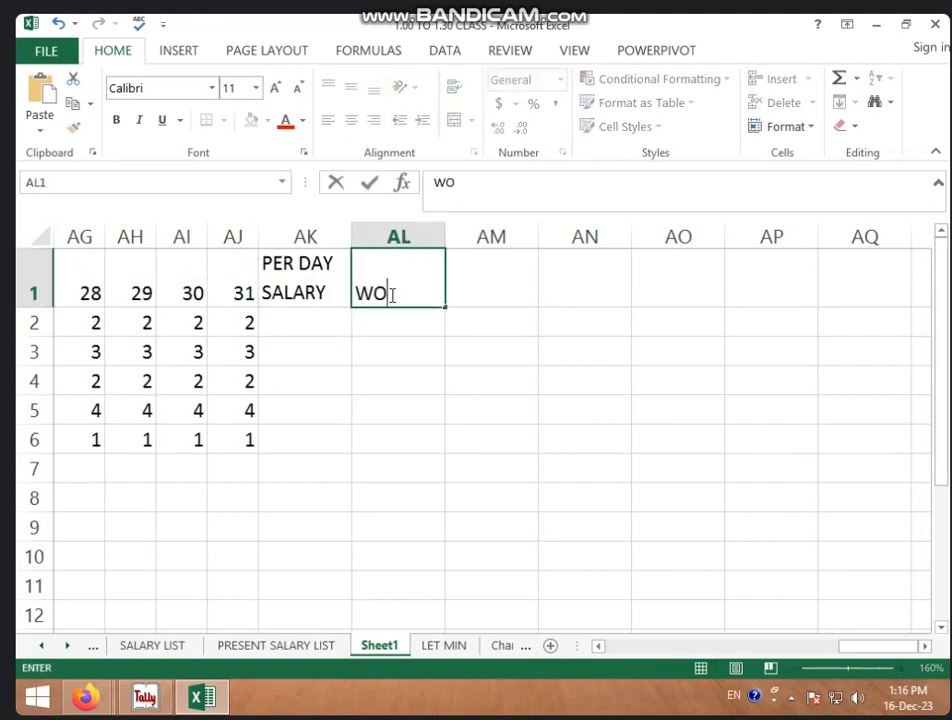
{"action": "type", "text": "RK HO"}
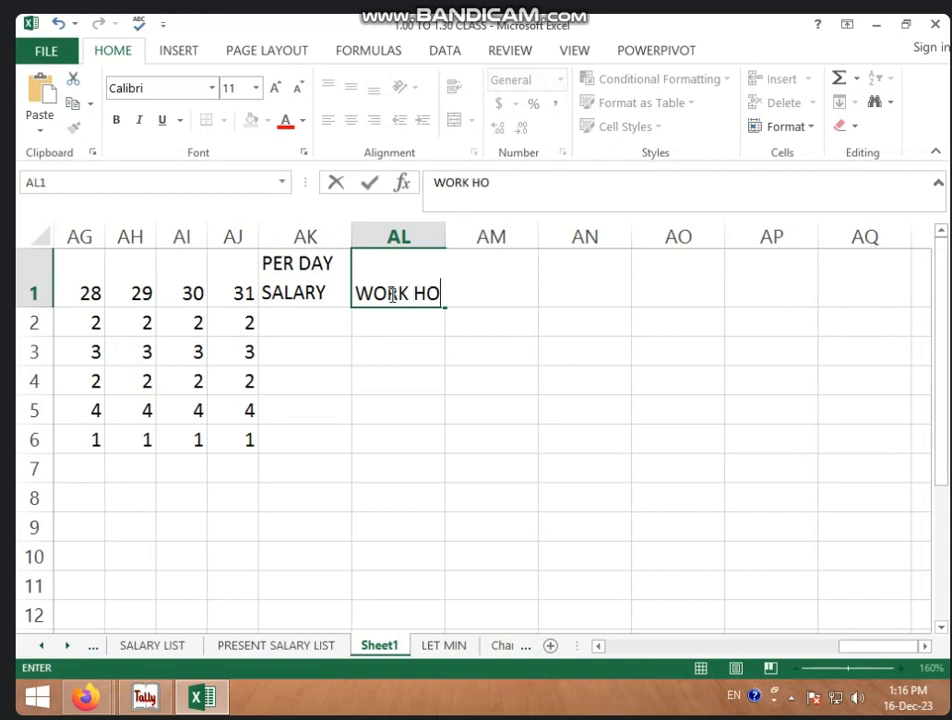
{"action": "type", "text": "UR"}
{"action": "key", "text": "Tab"}
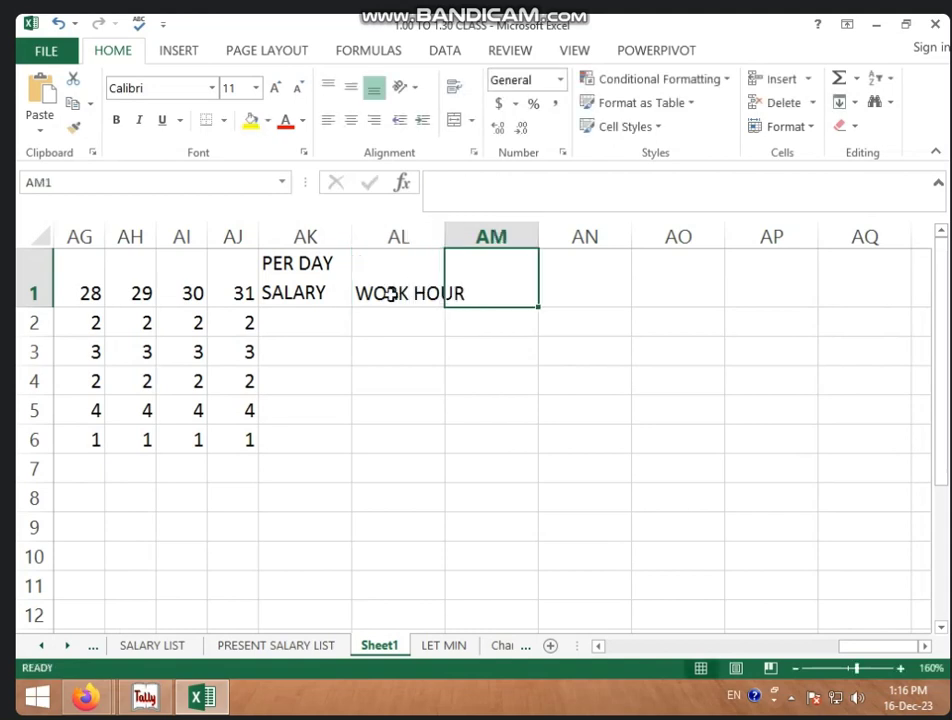
{"action": "left_click", "coordinate": [390, 293]}
{"action": "left_click", "coordinate": [454, 87]}
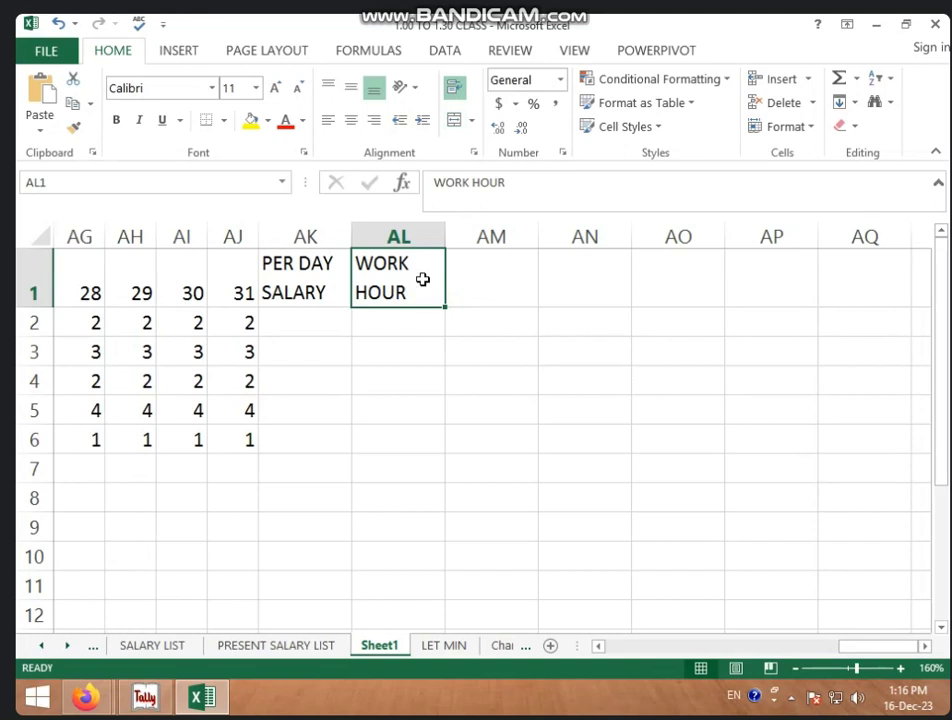
Step: Add a wrapped PER HOUR SALARY heading in AM1
{"action": "left_click", "coordinate": [484, 267]}
{"action": "type", "text": "PE"}
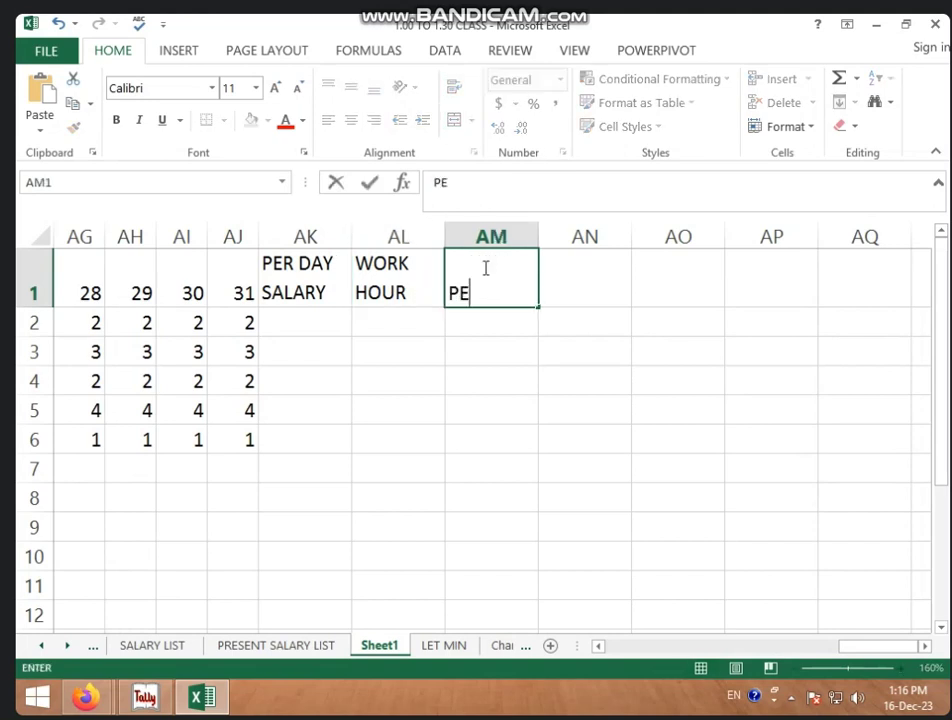
{"action": "type", "text": "R HOUR"}
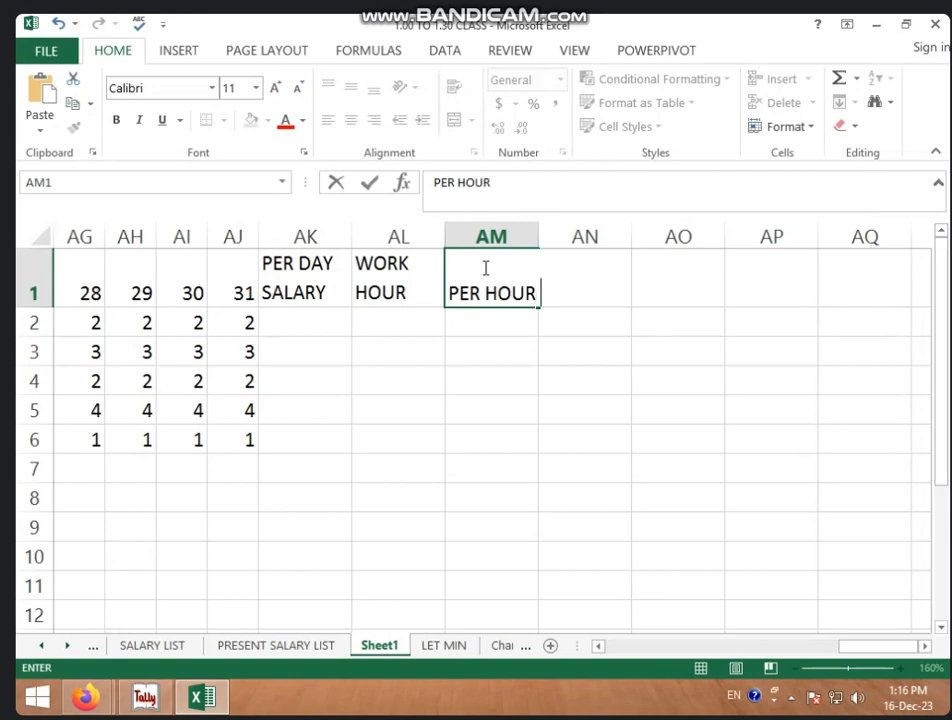
{"action": "type", "text": " SALARY"}
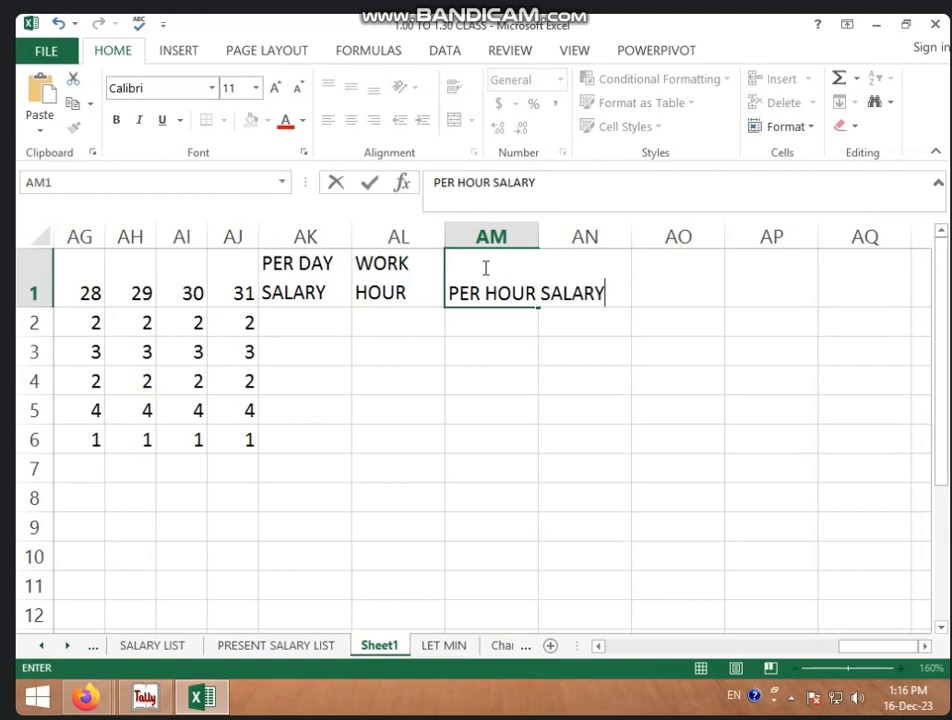
{"action": "key", "text": "Return"}
{"action": "left_click", "coordinate": [476, 292]}
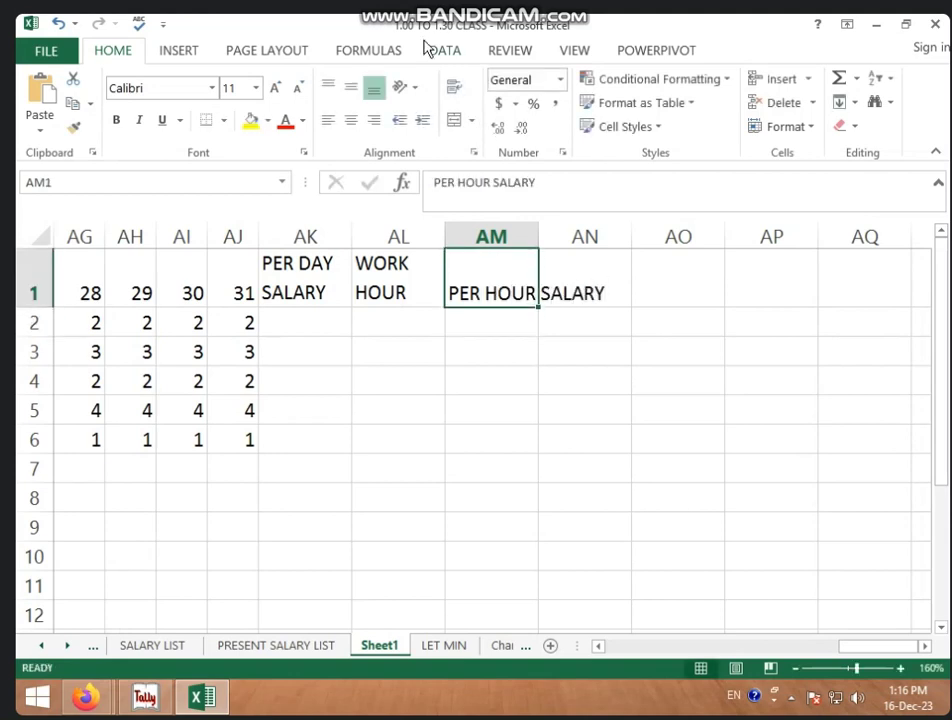
{"action": "left_click", "coordinate": [449, 87]}
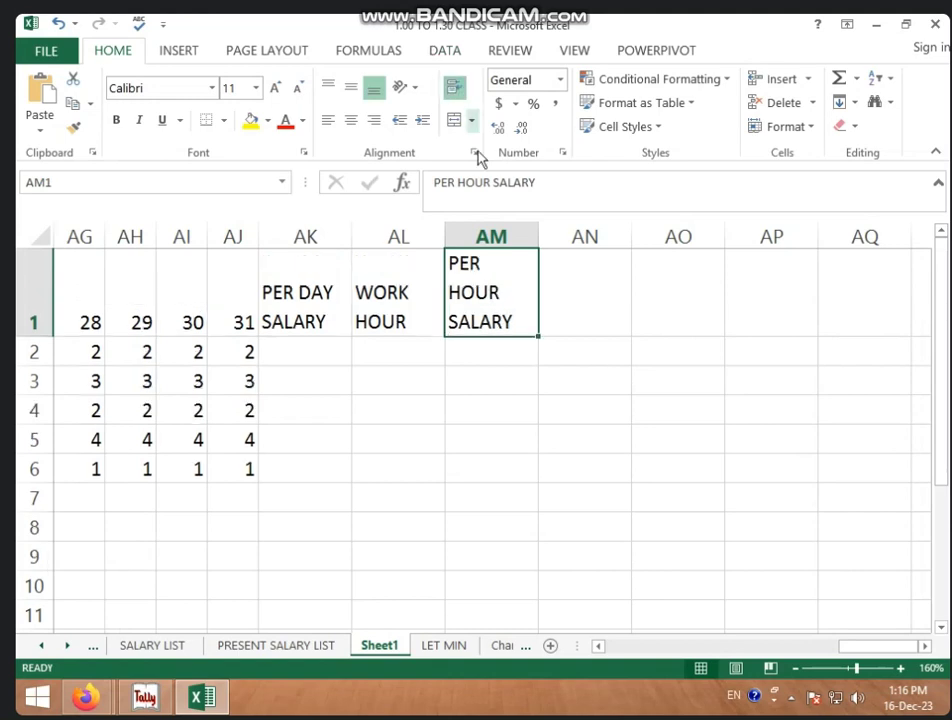
{"action": "left_click", "coordinate": [306, 350]}
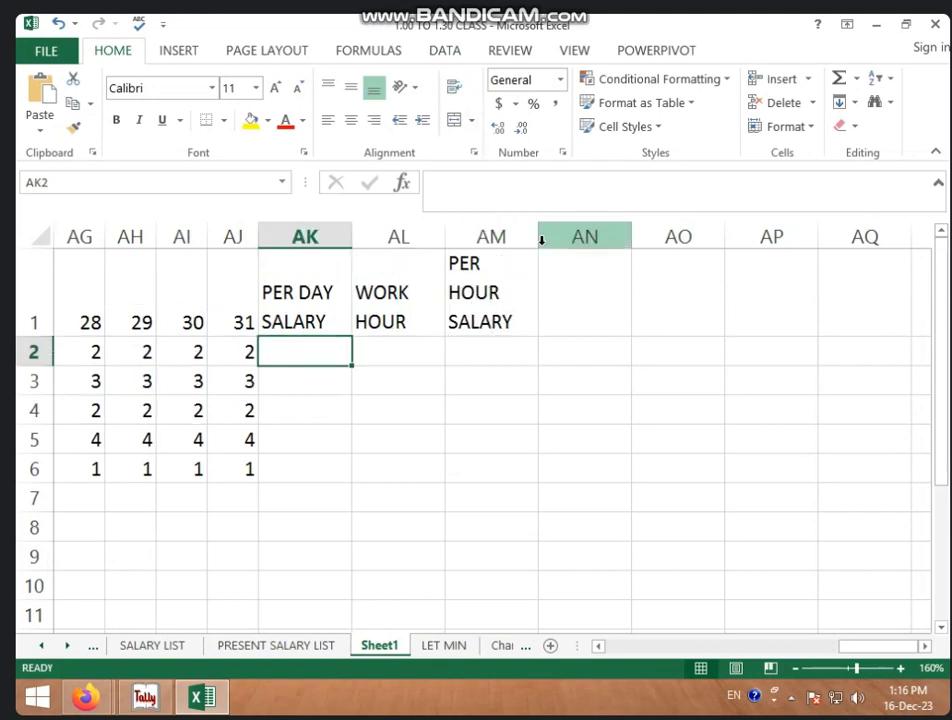
Step: Widen column AM and enter =D2/31 in AK2 for AJAY's per-day salary
{"action": "left_click_drag", "start_coordinate": [538, 241], "coordinate": [564, 241]}
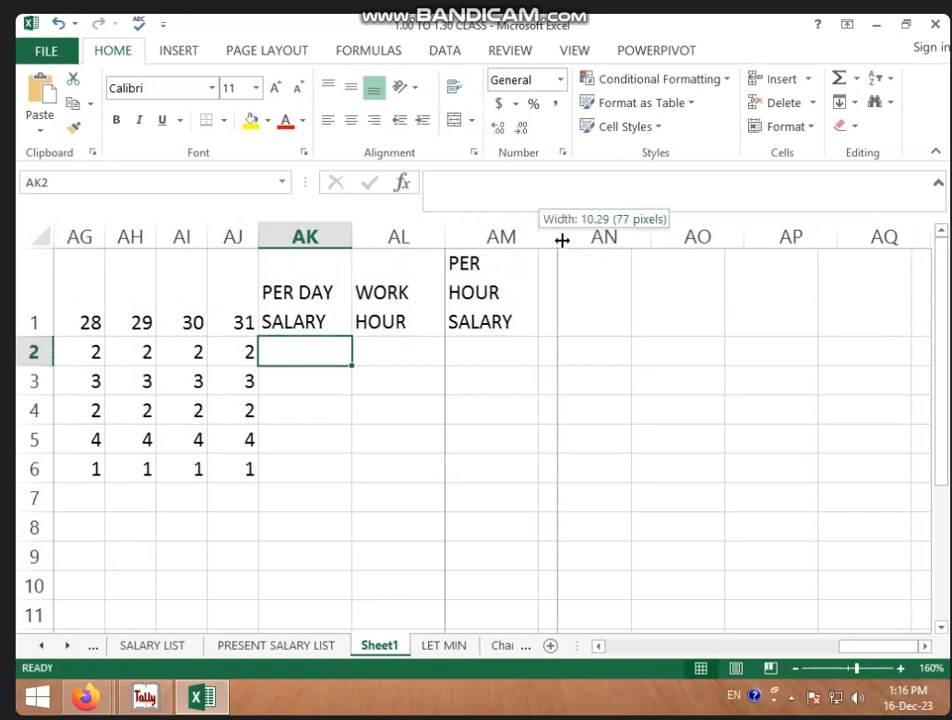
{"action": "left_click", "coordinate": [502, 310]}
{"action": "left_click", "coordinate": [326, 344]}
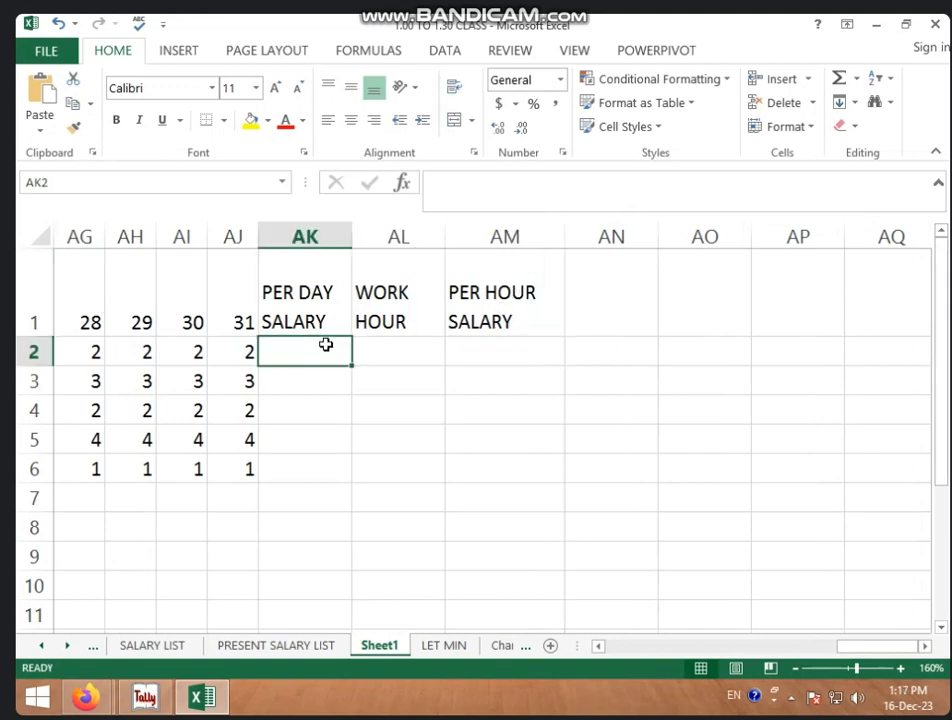
{"action": "type", "text": "="}
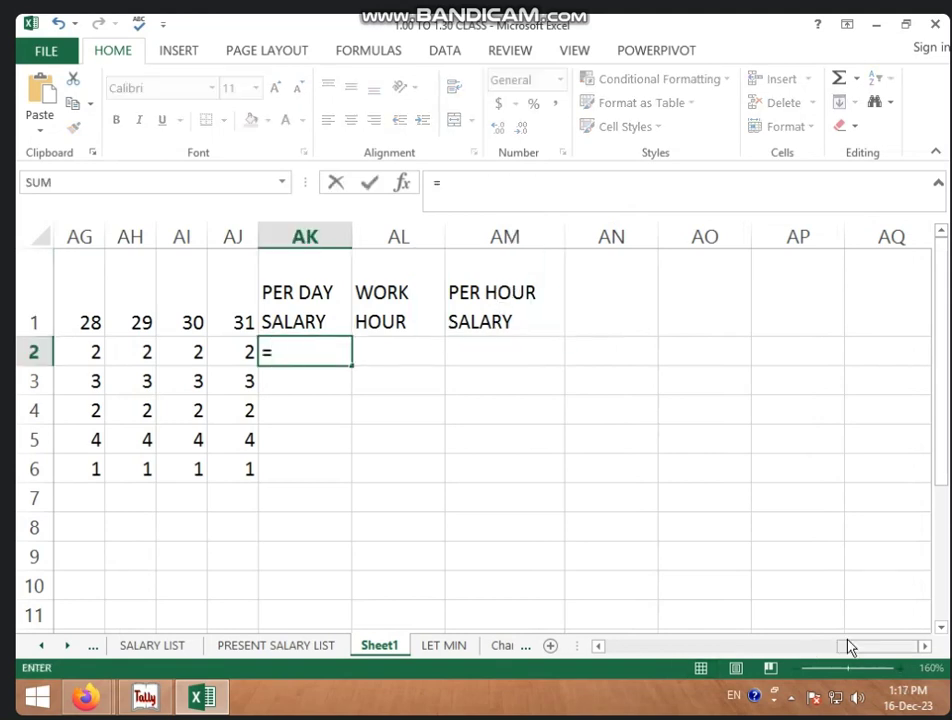
{"action": "mouse_move", "coordinate": [848, 647]}
{"action": "left_mouse_down"}
{"action": "mouse_move", "coordinate": [856, 646]}
{"action": "mouse_move", "coordinate": [625, 660]}
{"action": "left_mouse_up"}
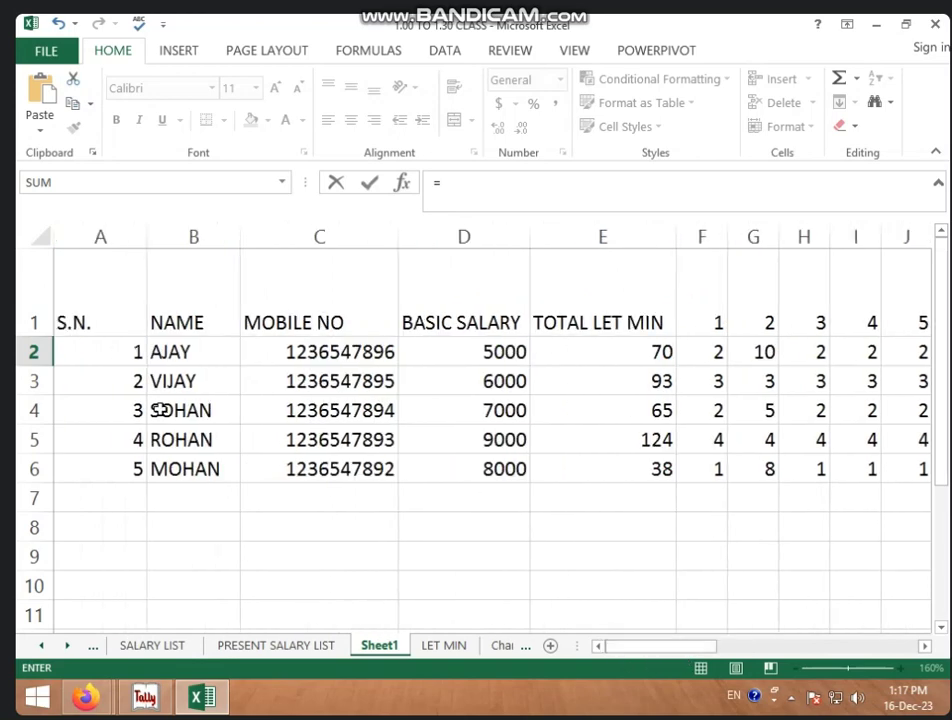
{"action": "left_click", "coordinate": [476, 355]}
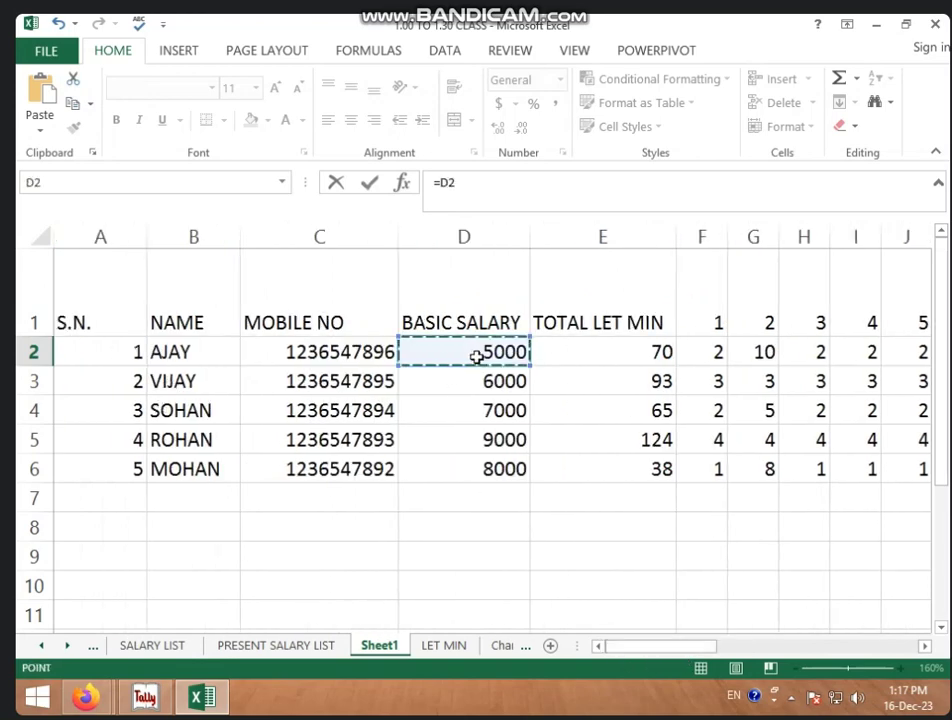
{"action": "type", "text": "/31"}
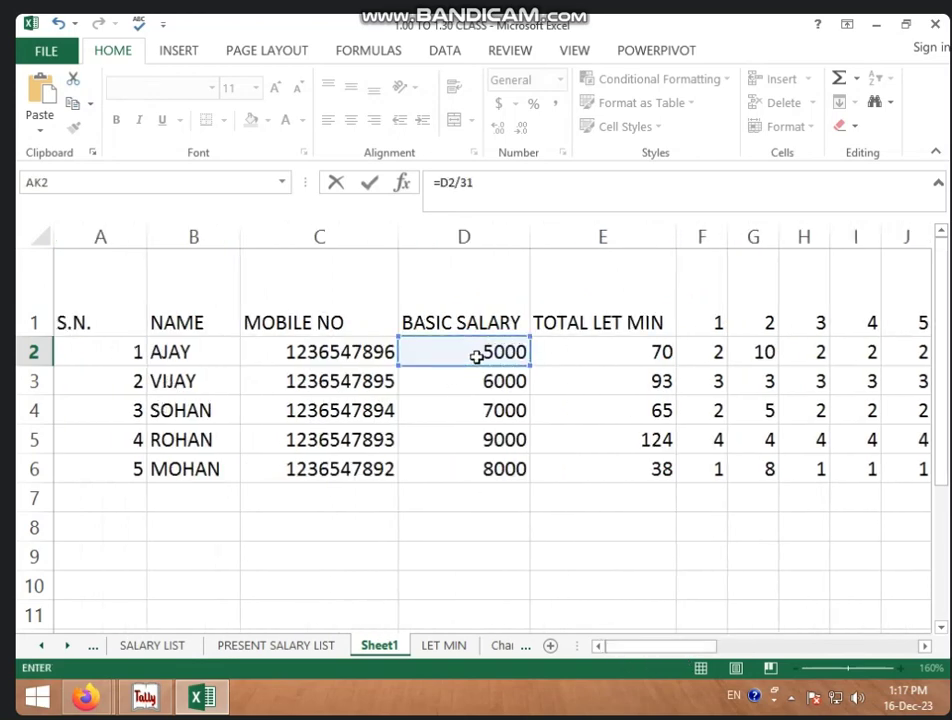
{"action": "key", "text": "Return"}
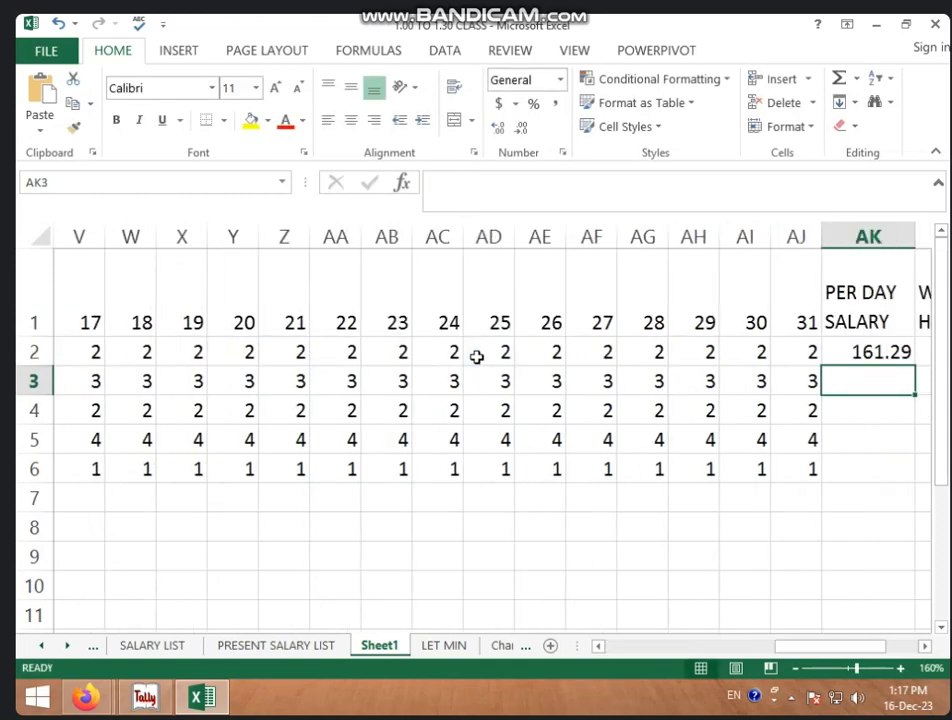
Step: Fill the per-day formula down to AK6 and reduce it to one decimal place
{"action": "left_click_drag", "start_coordinate": [786, 647], "coordinate": [804, 544]}
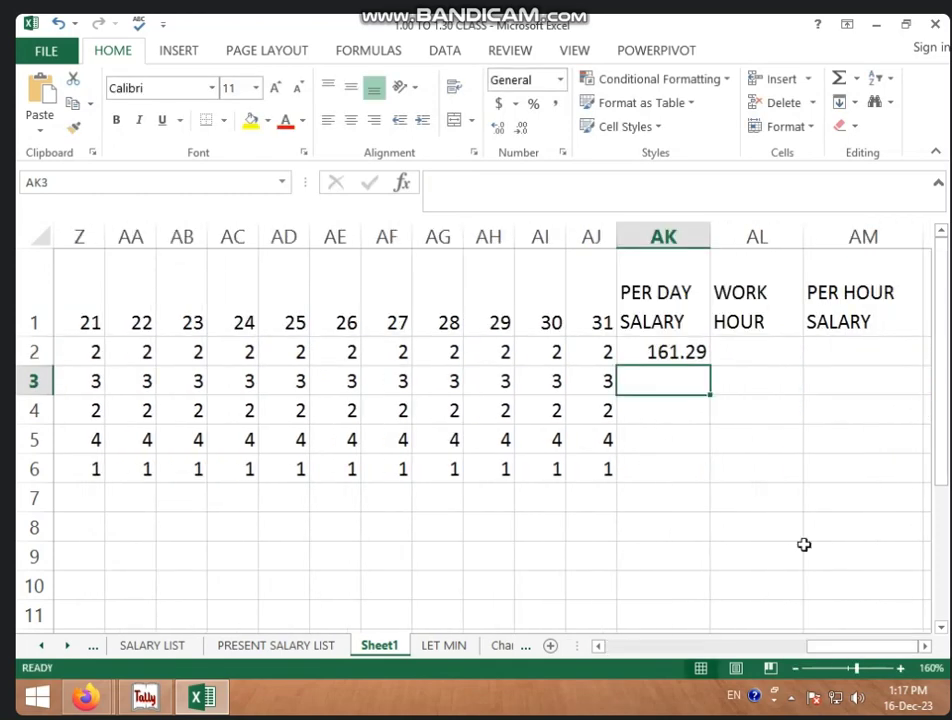
{"action": "scroll", "coordinate": [763, 378], "scroll_direction": "up", "scroll_amount": 1}
{"action": "scroll", "coordinate": [753, 581], "scroll_direction": "up", "scroll_amount": 1}
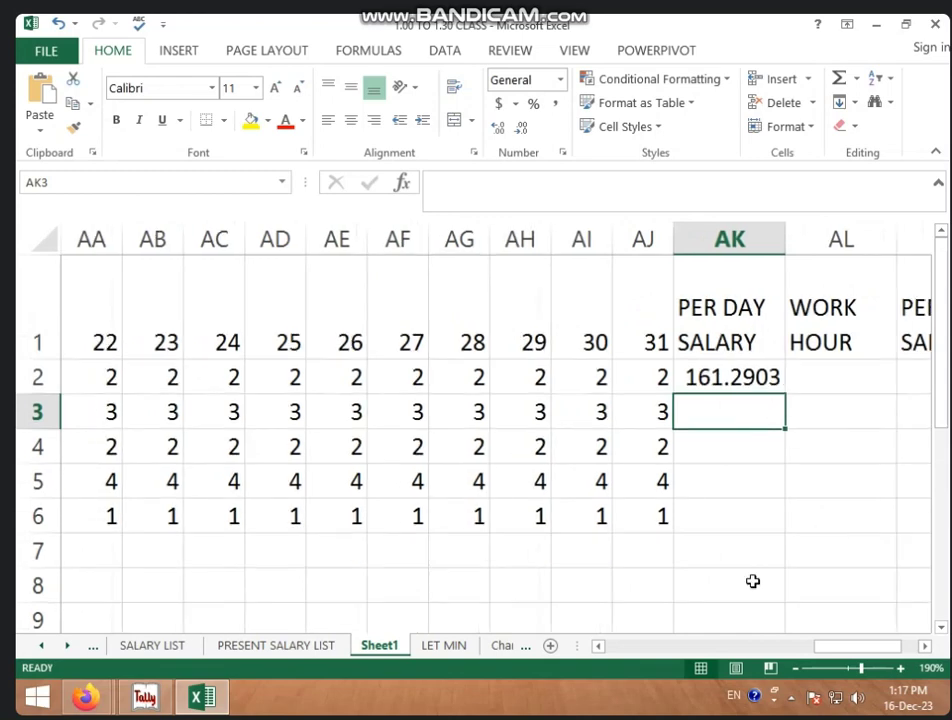
{"action": "left_click_drag", "start_coordinate": [810, 657], "coordinate": [863, 646]}
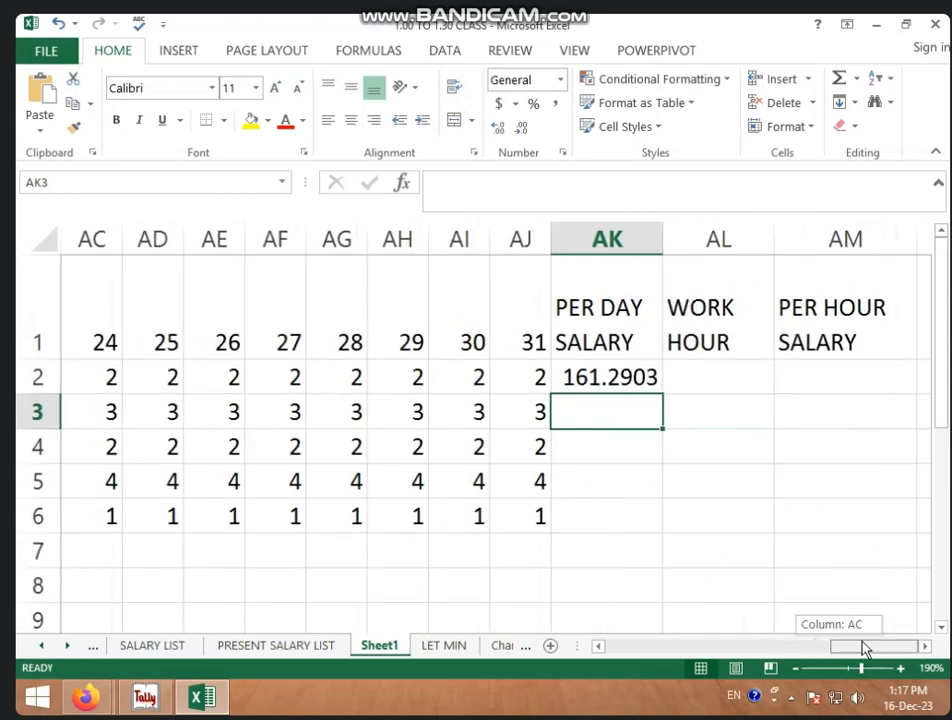
{"action": "left_click", "coordinate": [637, 384]}
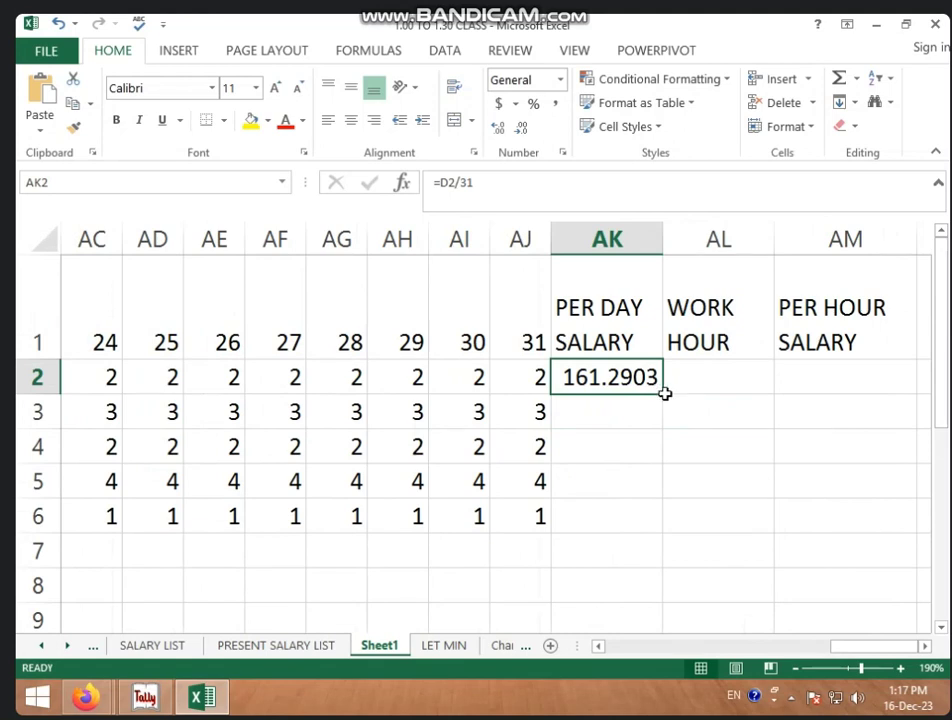
{"action": "left_click_drag", "start_coordinate": [663, 395], "coordinate": [655, 525]}
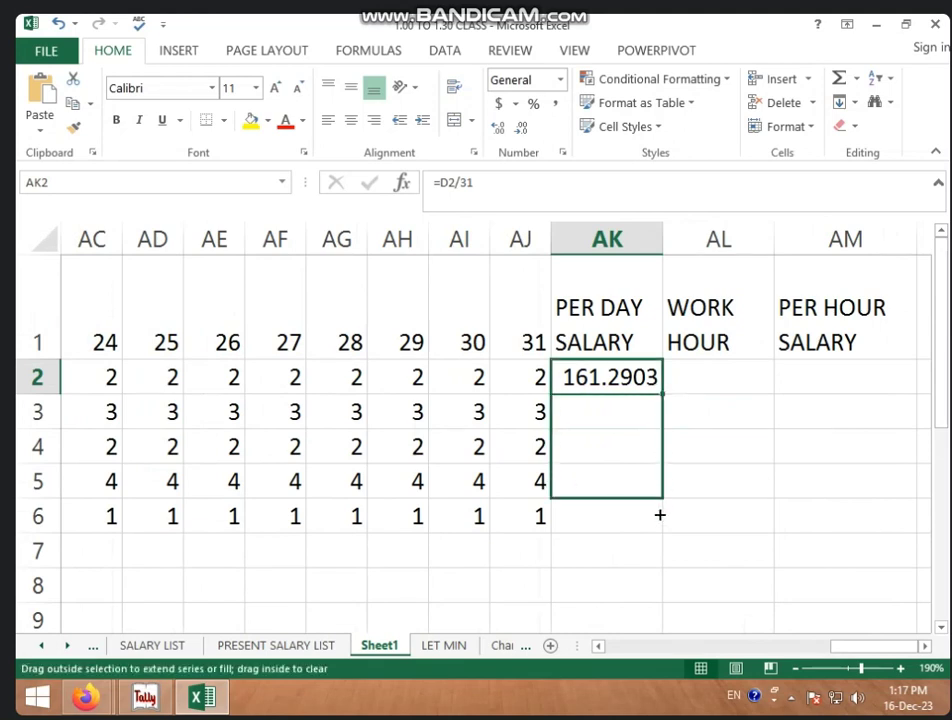
{"action": "left_click", "coordinate": [703, 384]}
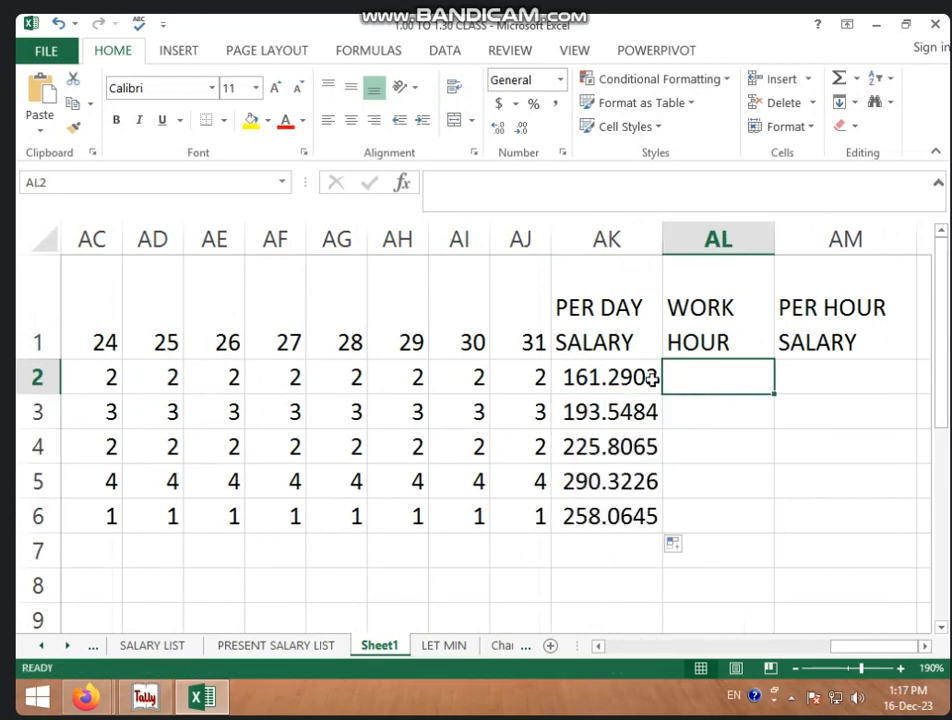
{"action": "left_click_drag", "start_coordinate": [638, 376], "coordinate": [636, 510]}
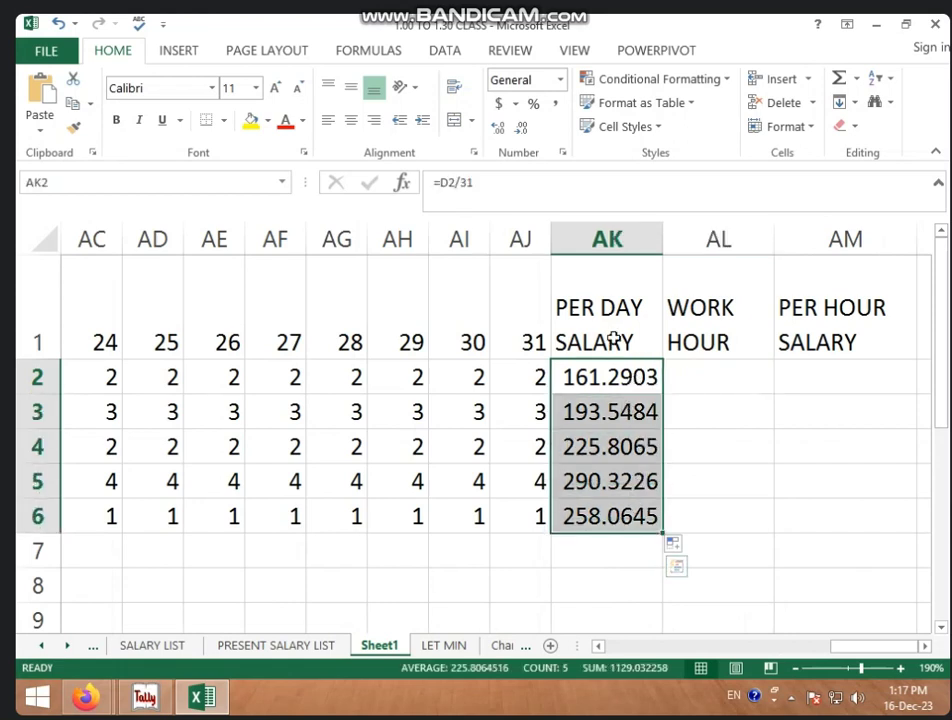
{"action": "left_click", "coordinate": [522, 128]}
{"action": "left_click", "coordinate": [522, 128]}
{"action": "left_click", "coordinate": [522, 128]}
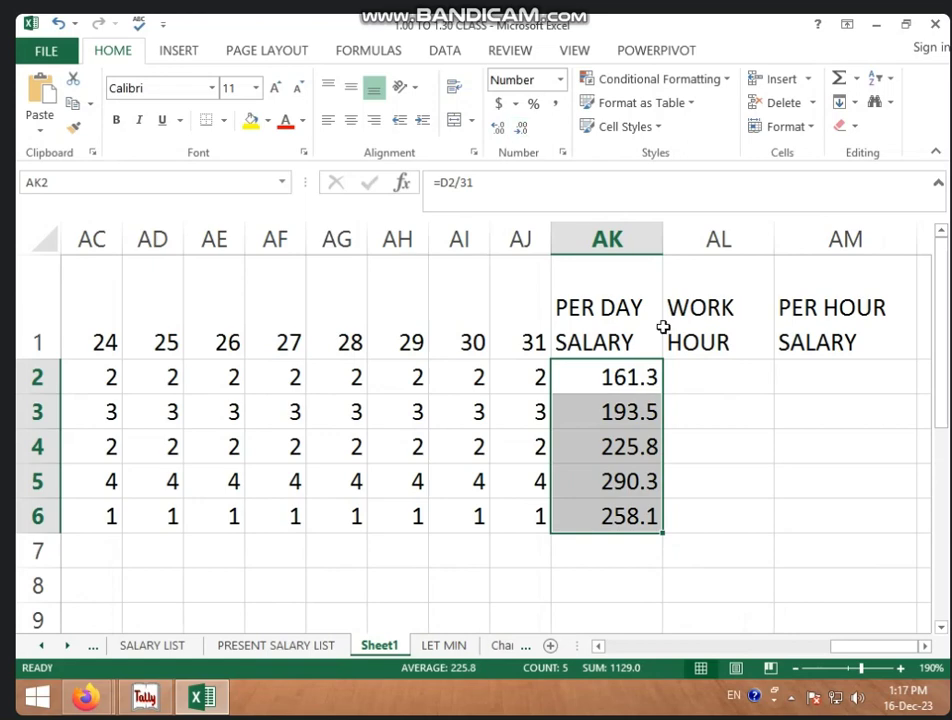
Step: Enter work hours 8, 5 and 6 in AL2:AL4 and start entering 4 in AL5
{"action": "left_click", "coordinate": [693, 375]}
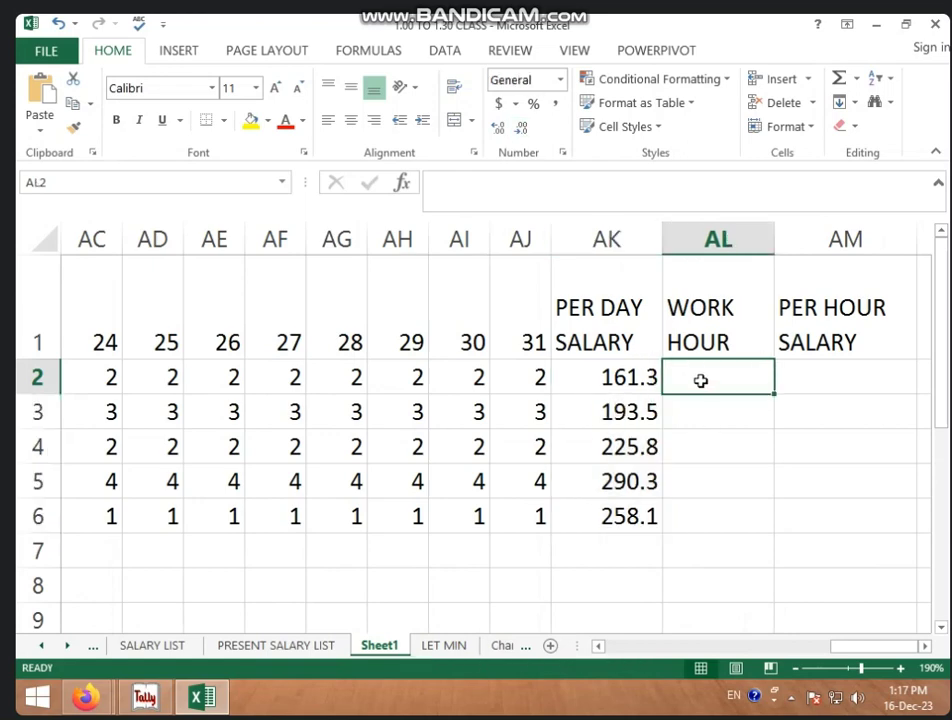
{"action": "type", "text": "8"}
{"action": "key", "text": "Return"}
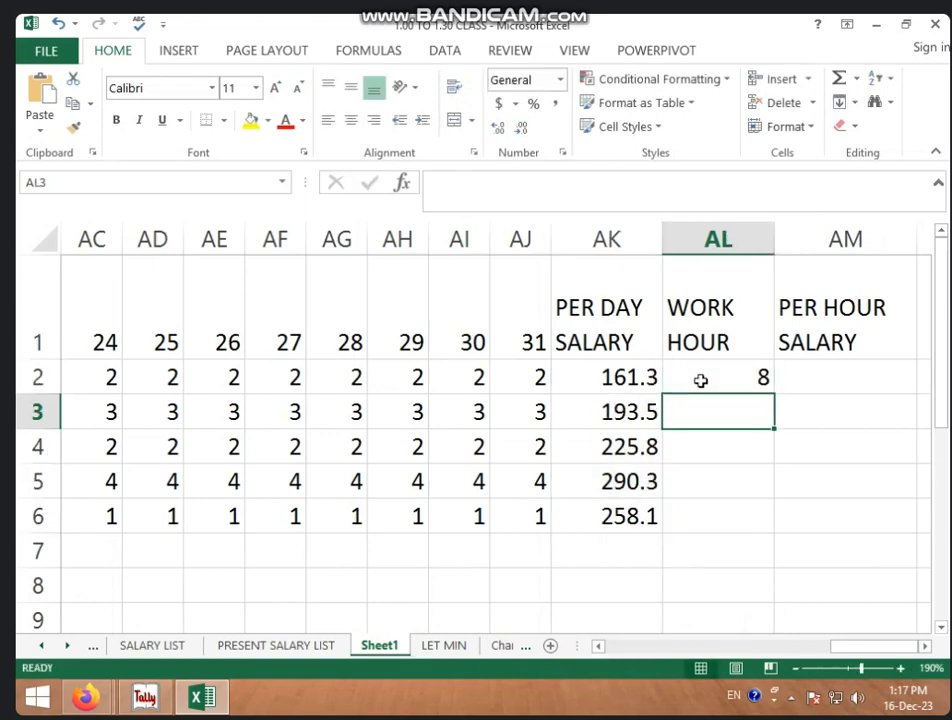
{"action": "type", "text": "5"}
{"action": "key", "text": "Return"}
{"action": "type", "text": "6"}
{"action": "key", "text": "Return"}
{"action": "type", "text": "4"}
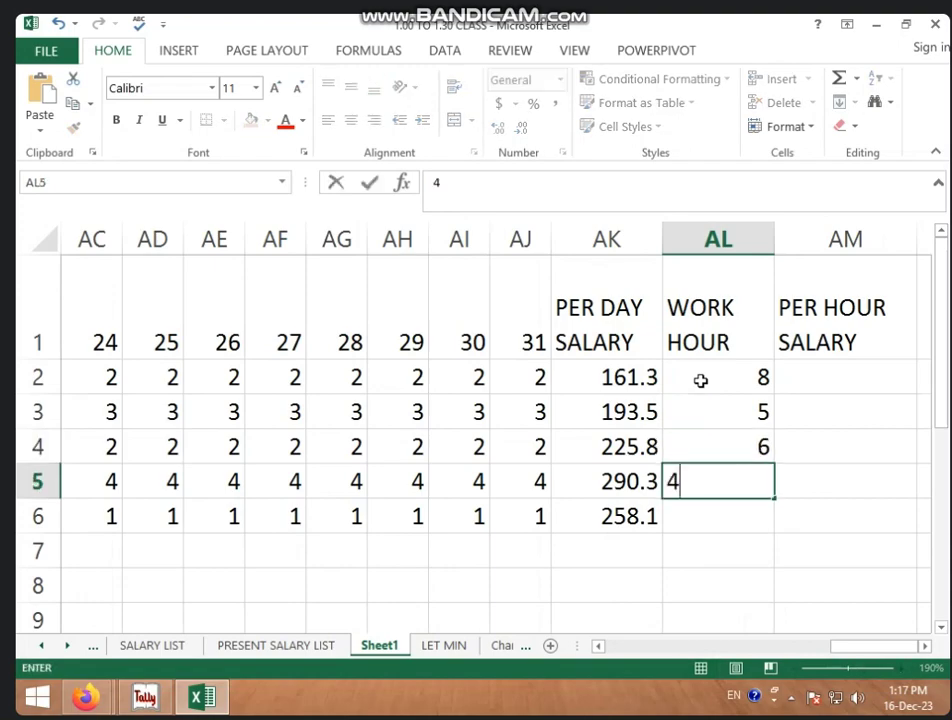